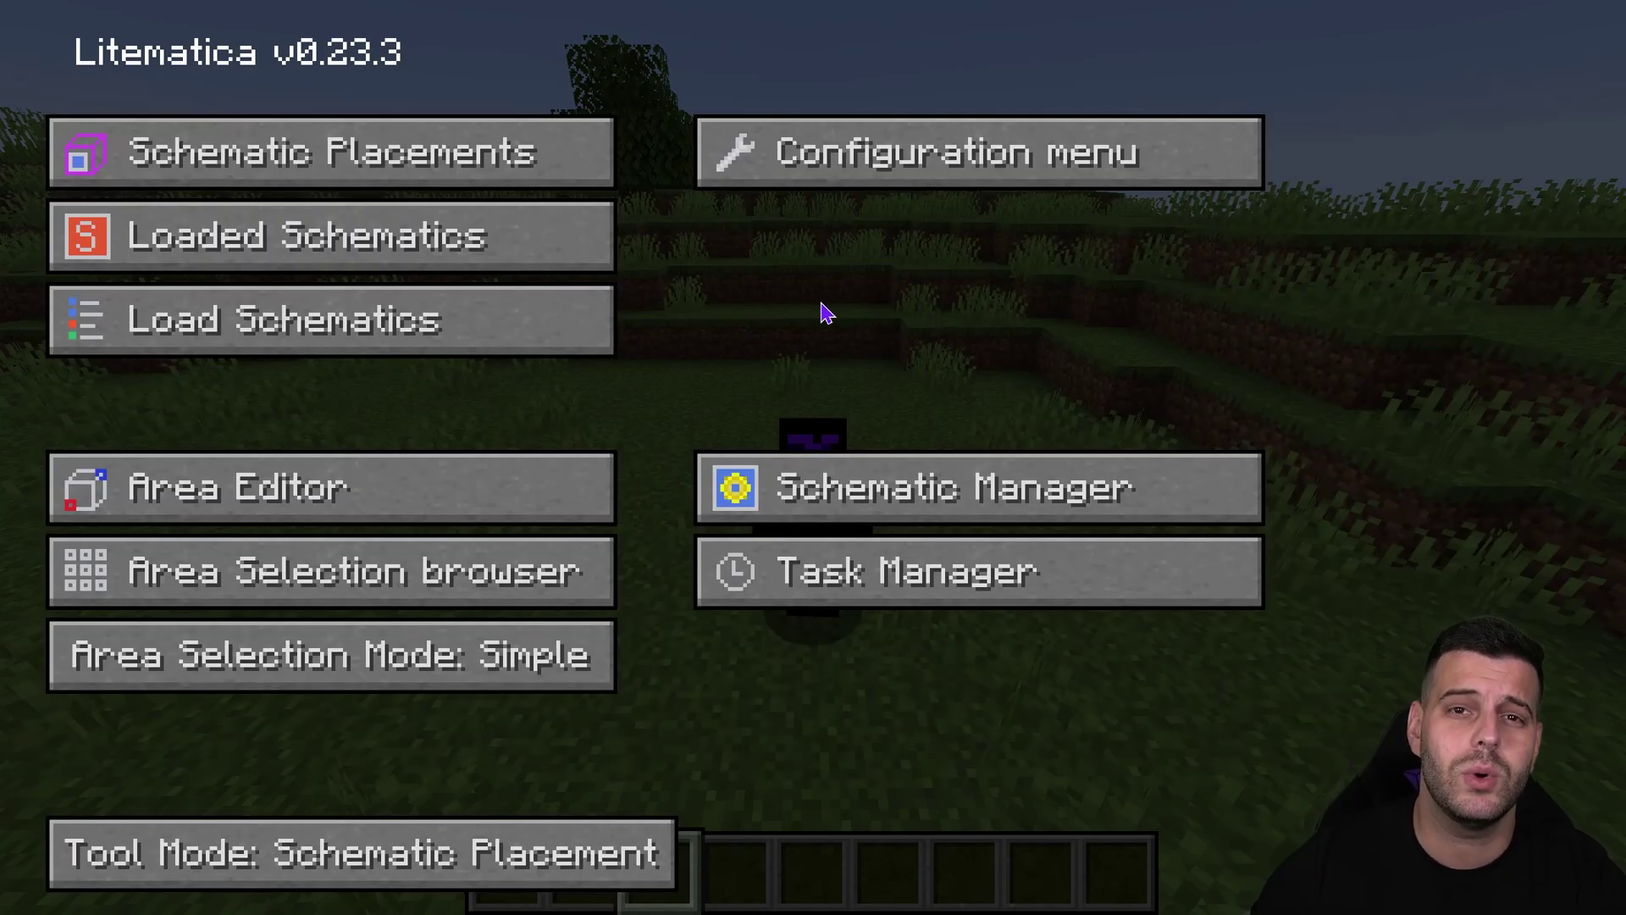
Look through the Litematica guide's requirements and its Step 1 download section
key(Escape)
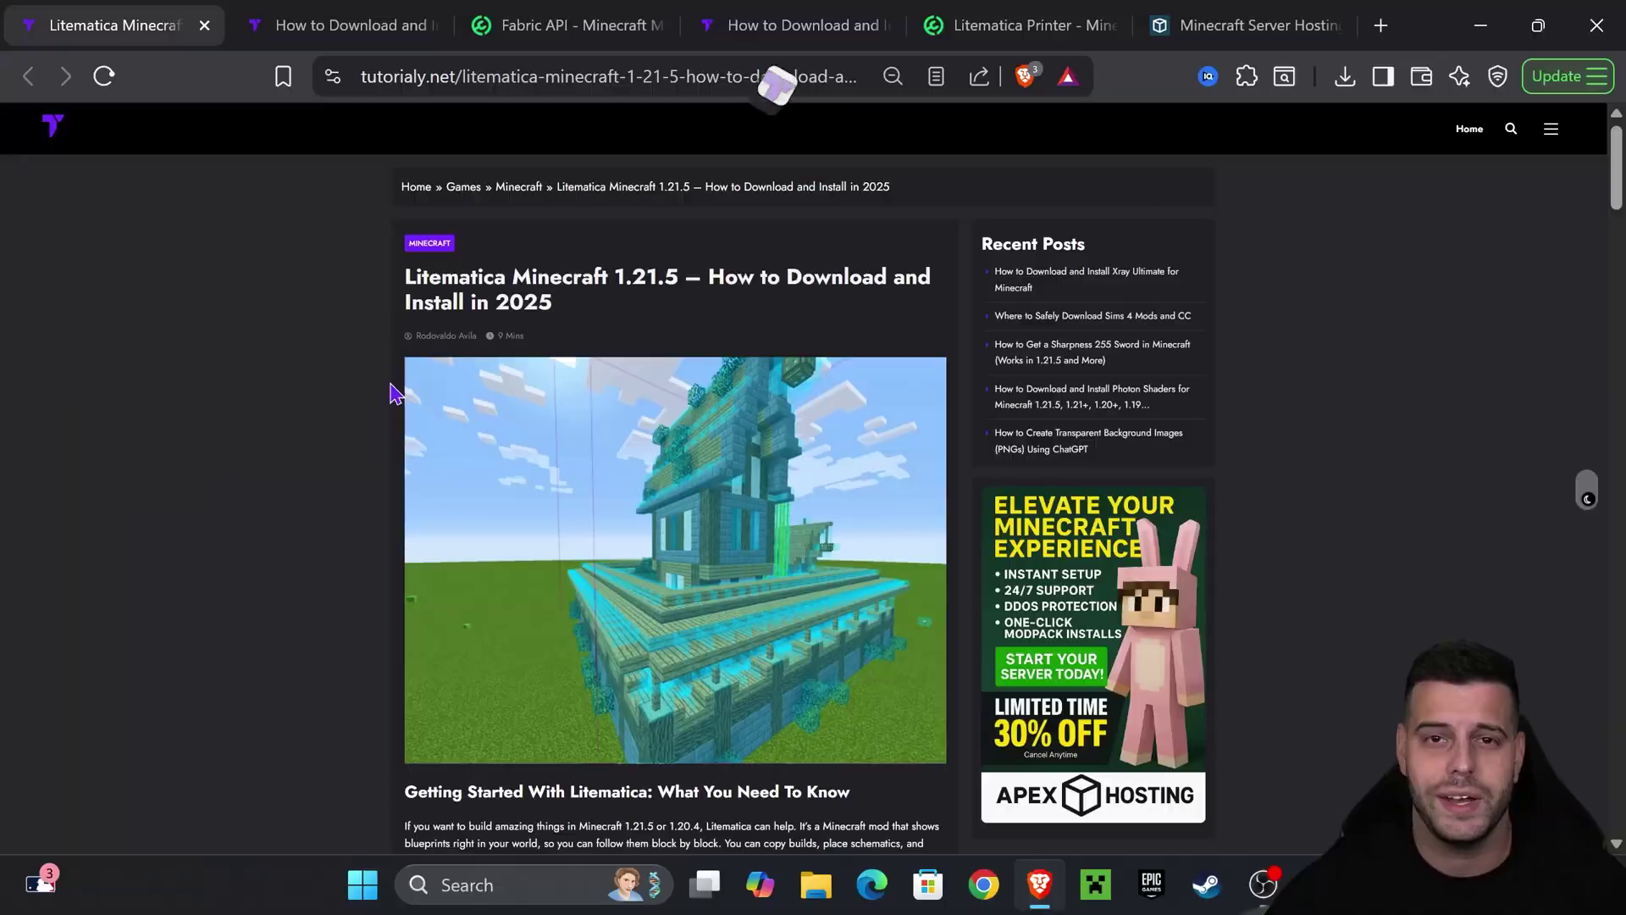
scroll(398, 386, down, 8)
scroll(390, 384, up, 3)
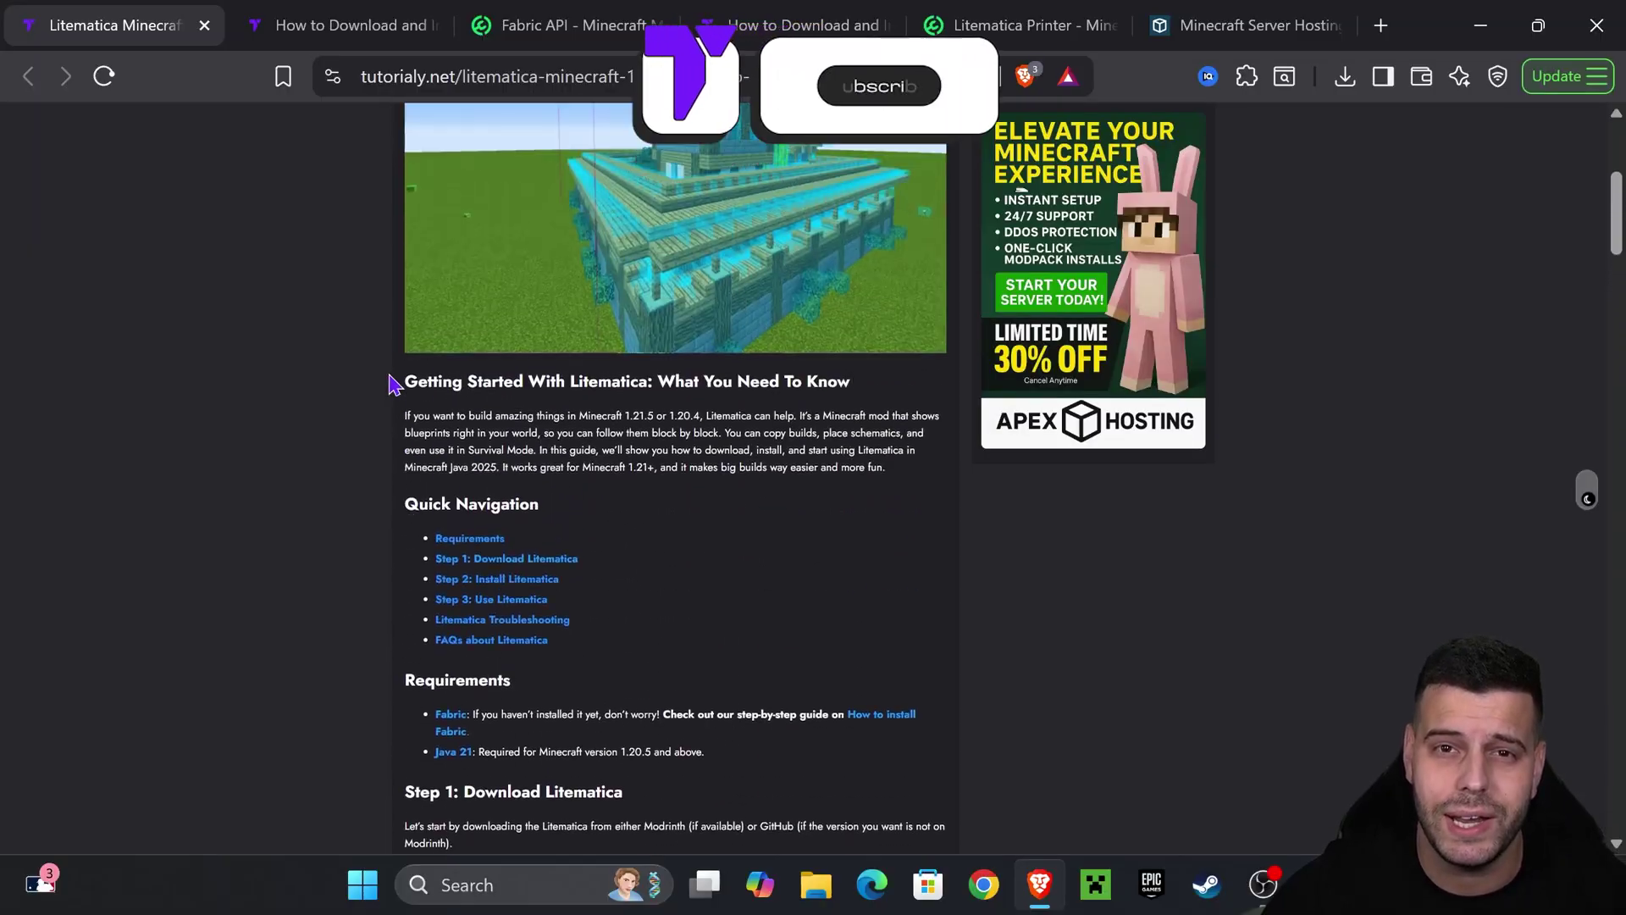
scroll(385, 377, up, 5)
scroll(418, 392, down, 15)
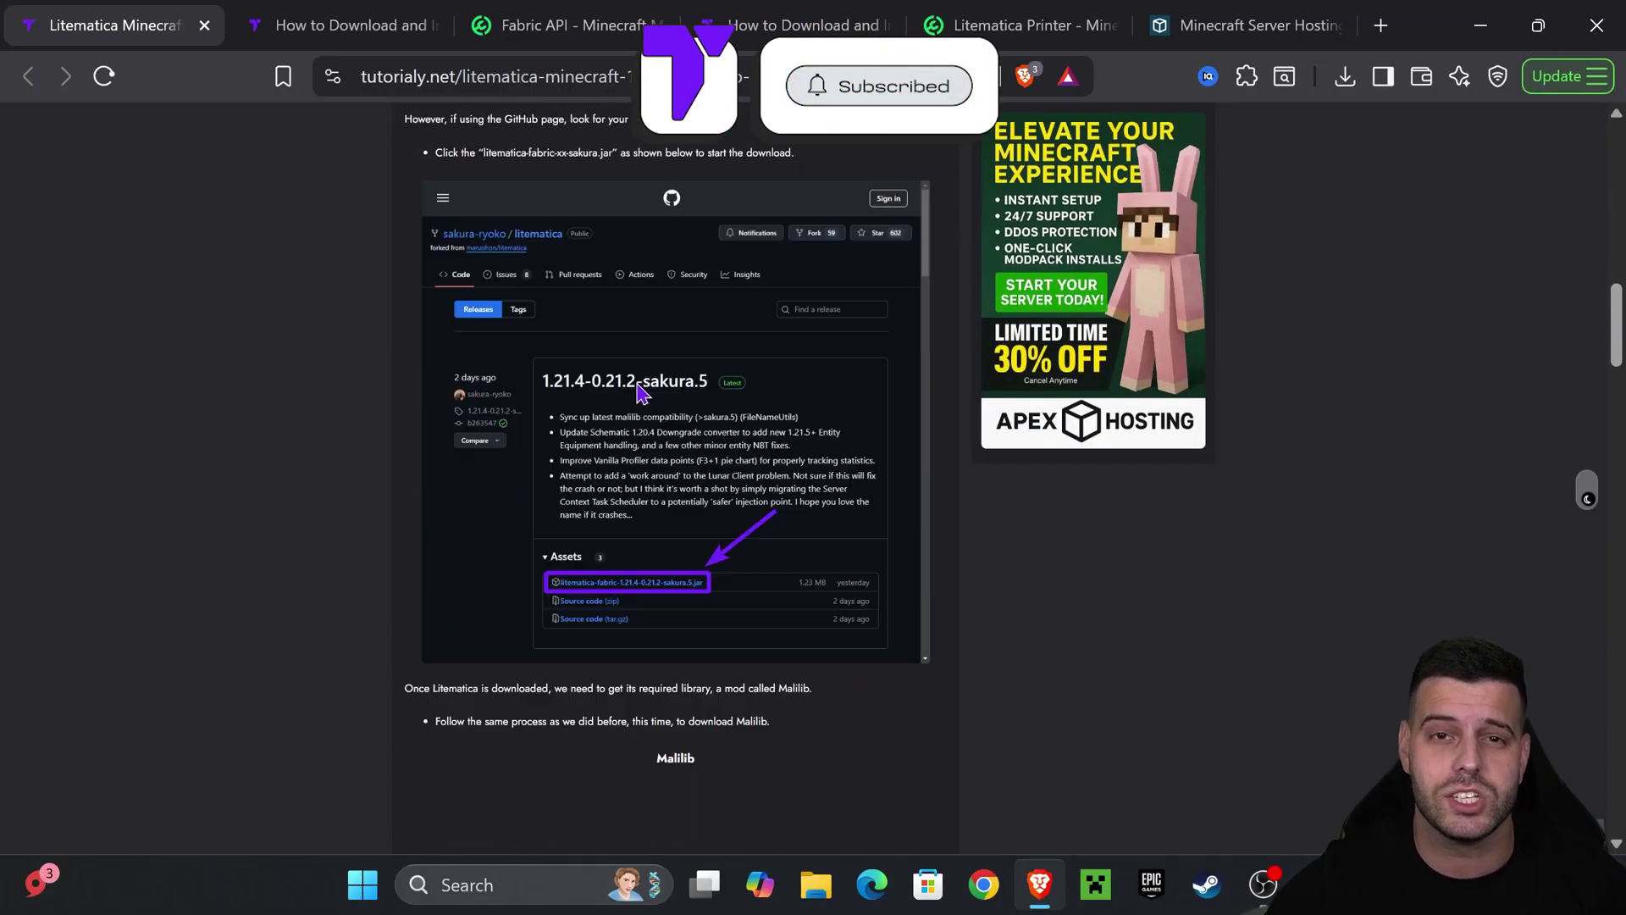
scroll(907, 367, down, 6)
scroll(907, 385, up, 12)
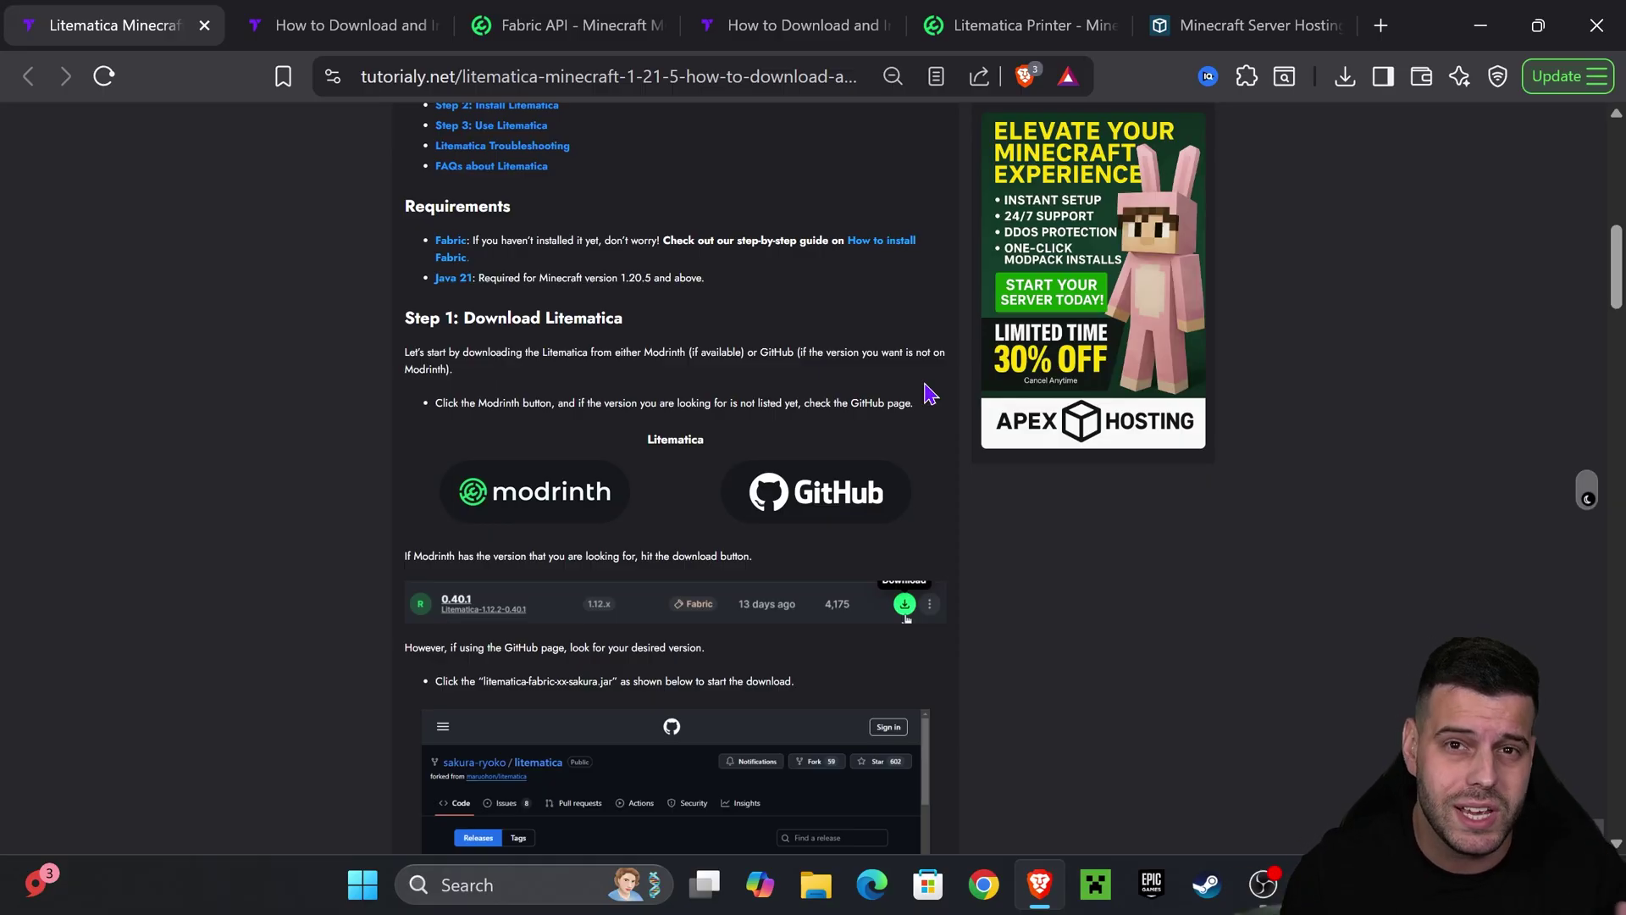
scroll(863, 420, up, 3)
scroll(842, 403, down, 3)
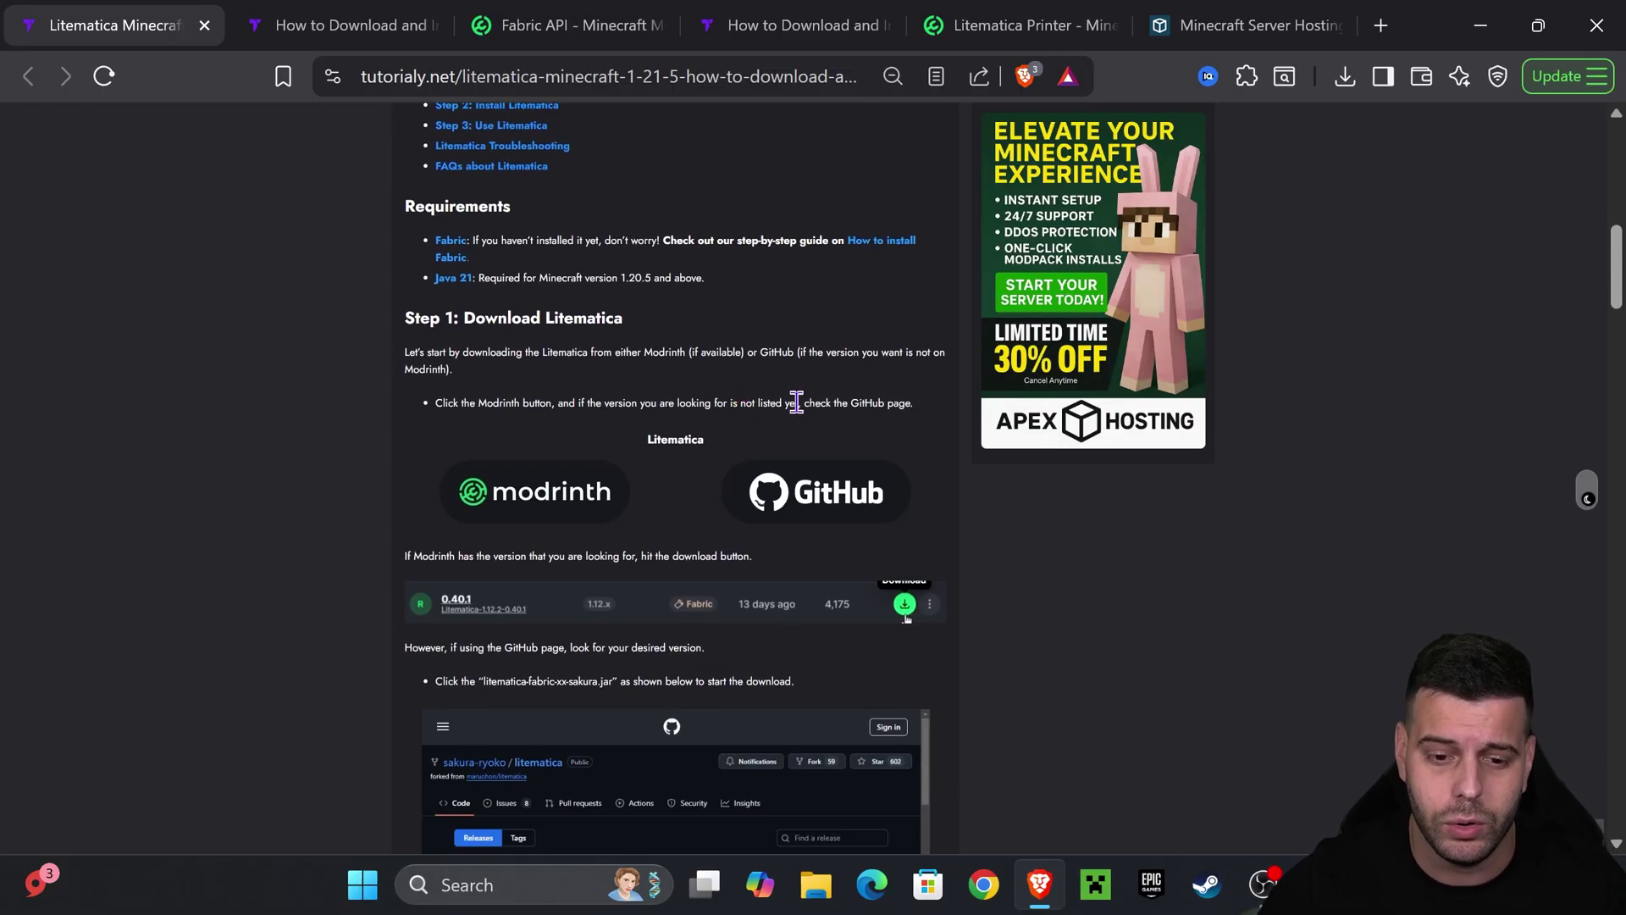
Open Litematica's Modrinth versions page from the guide's download section
double_click(719, 443)
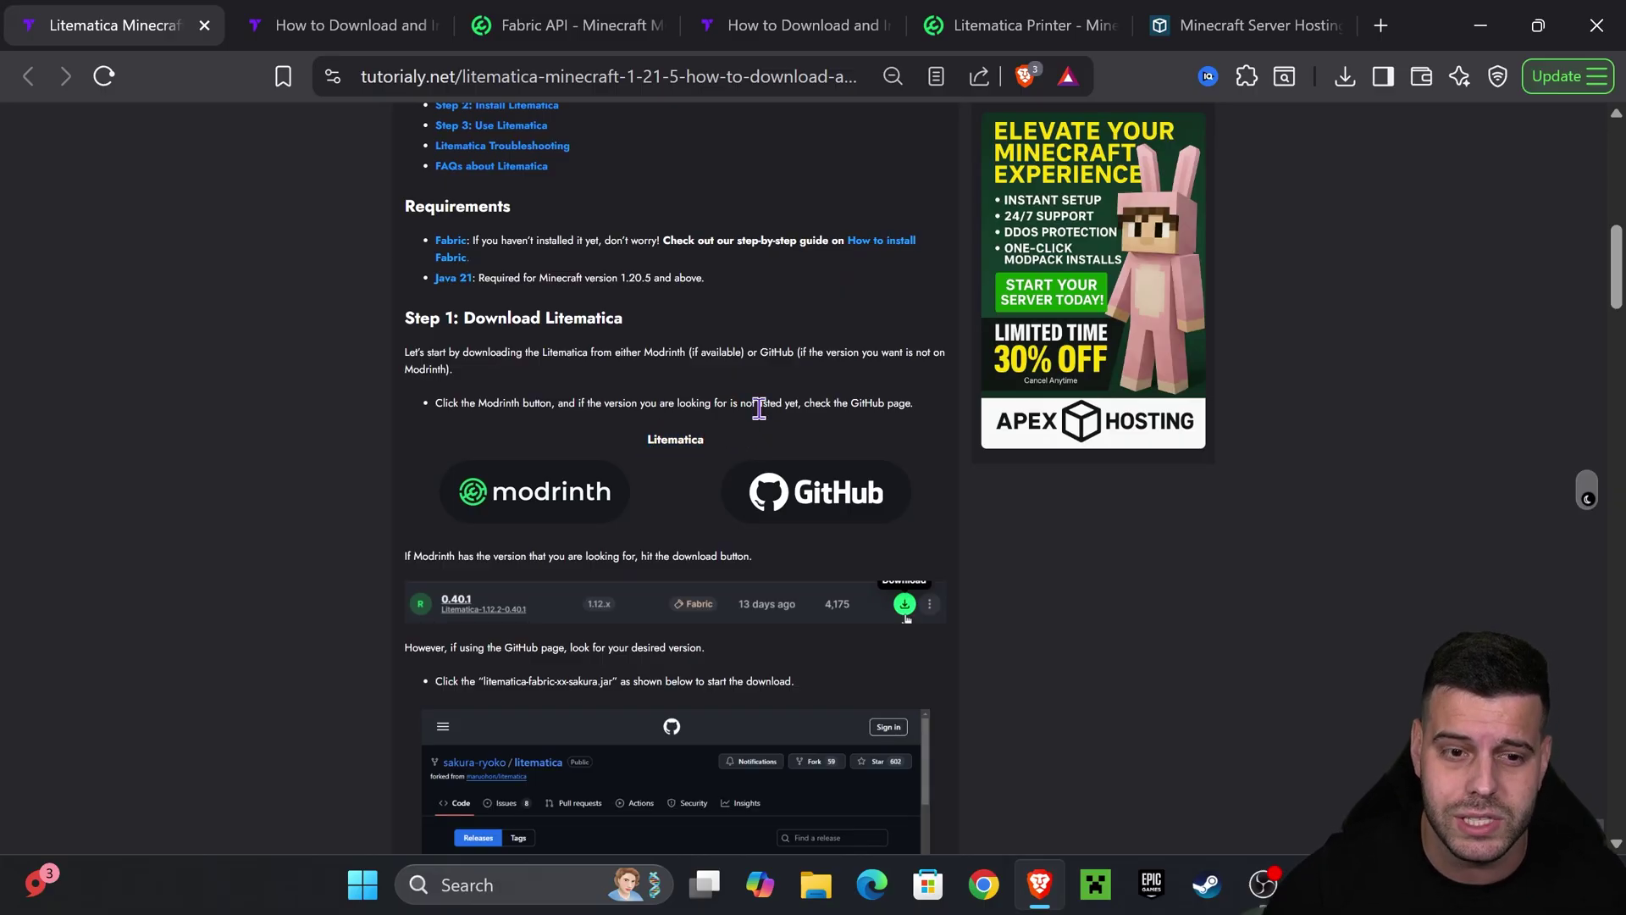
scroll(527, 225, up, 2)
scroll(672, 247, down, 3)
click(737, 251)
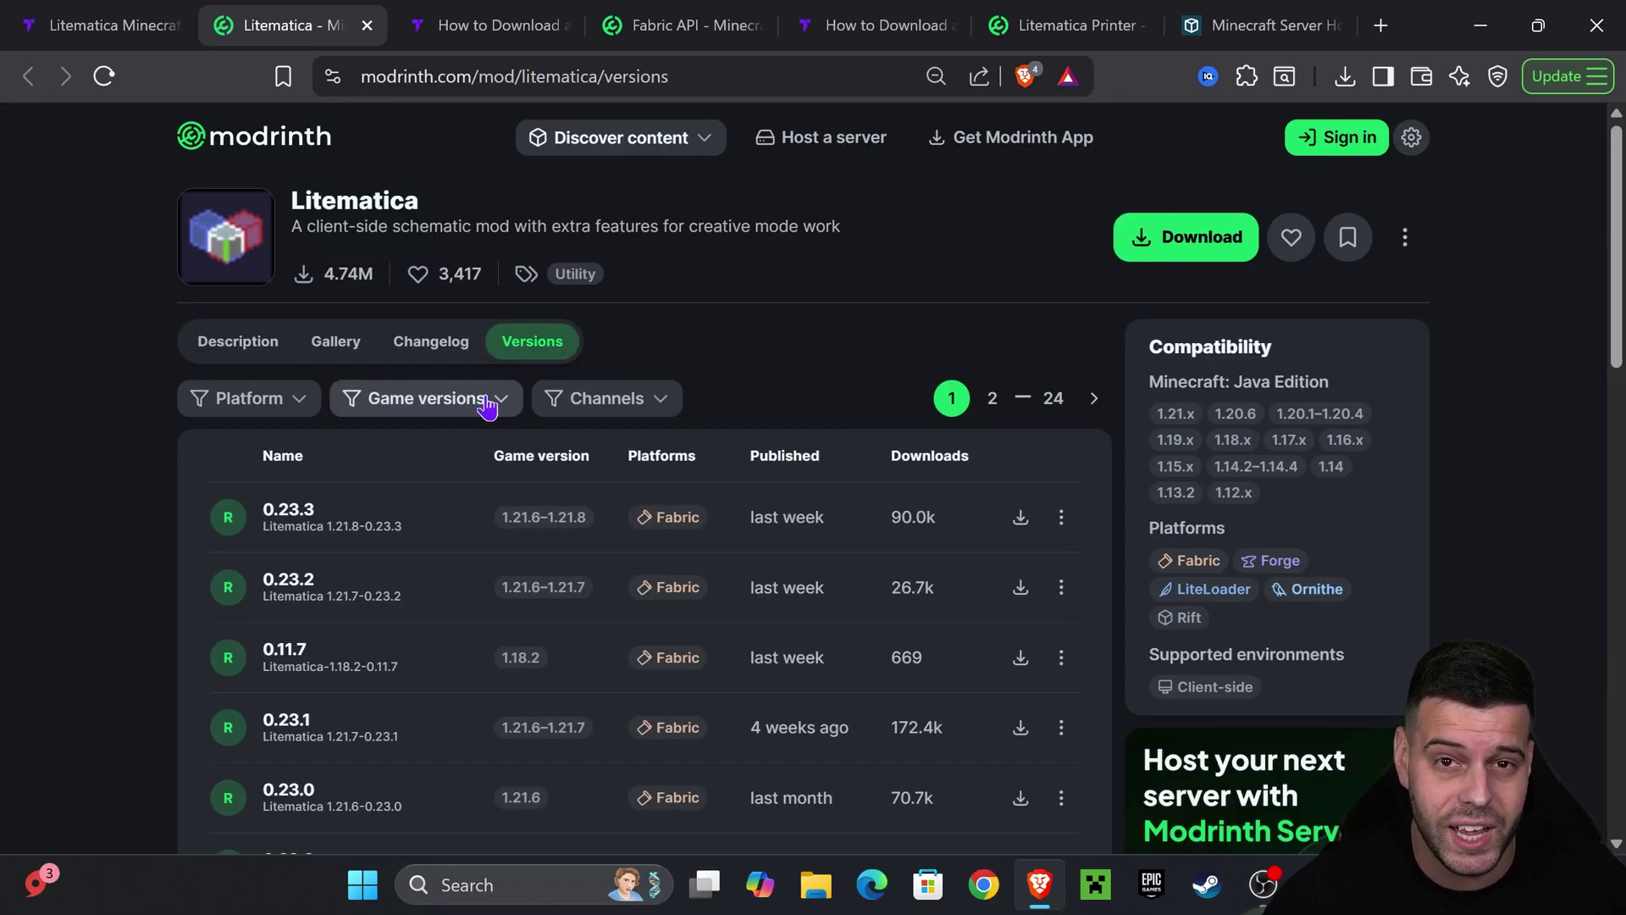
Filter the Litematica releases to game version 1.21.8 and download release 0.23.3
click(487, 404)
click(305, 495)
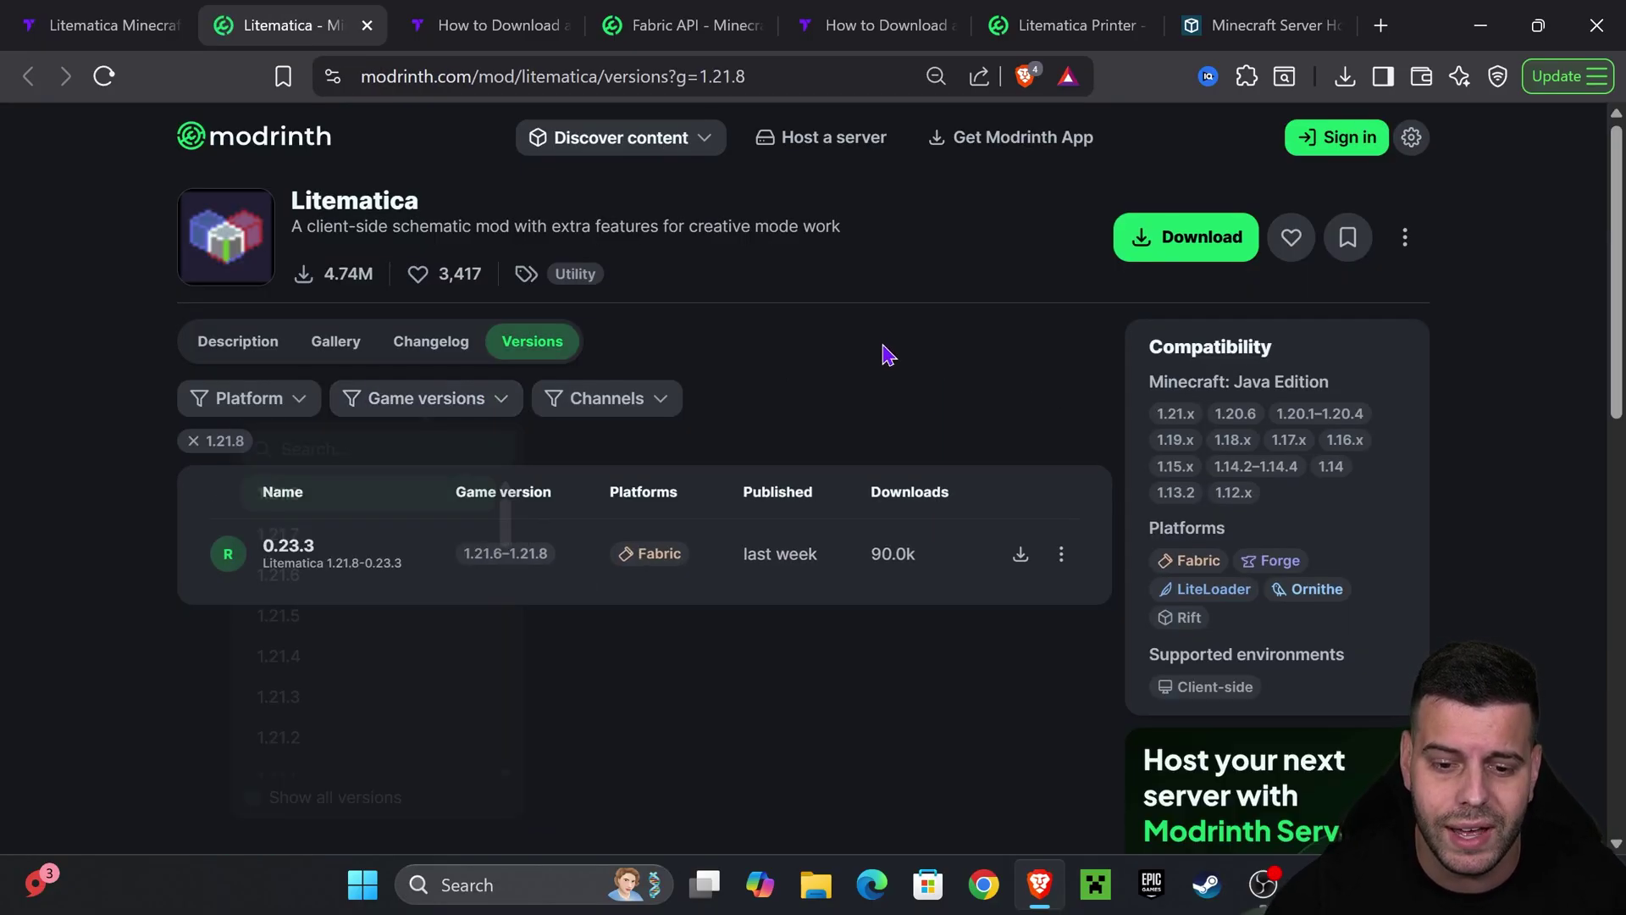
click(1021, 556)
key(Return)
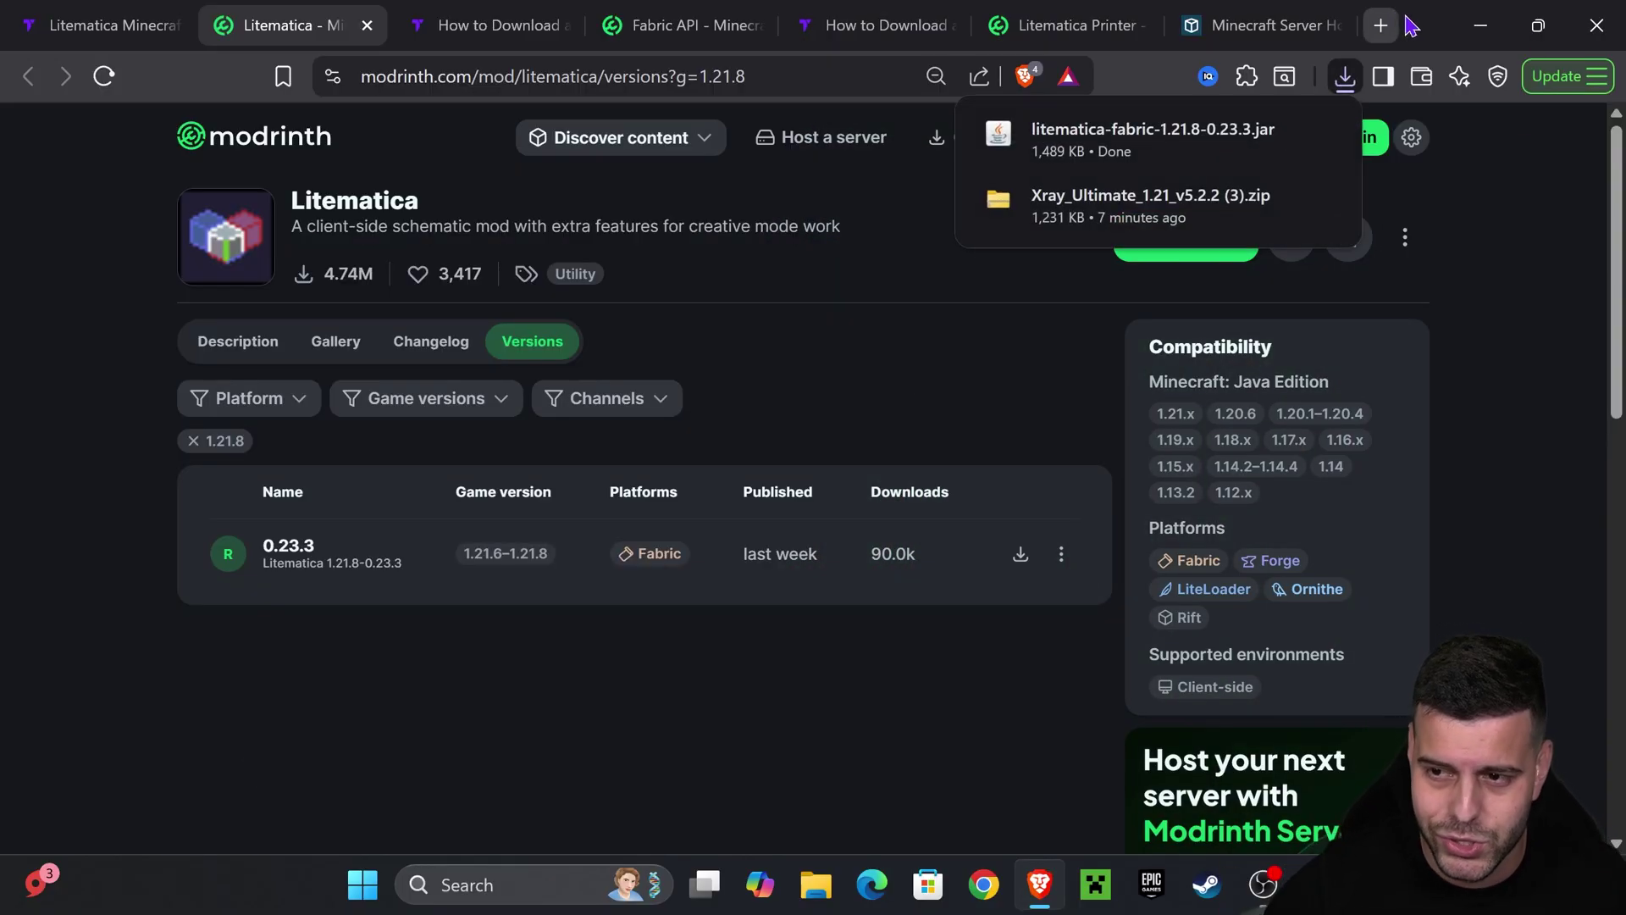
Place the downloaded litematica-fabric-1.21.8-0.23.3.jar on the desktop and bring the browser back to full size
drag(1407, 19, 618, 421)
click(527, 474)
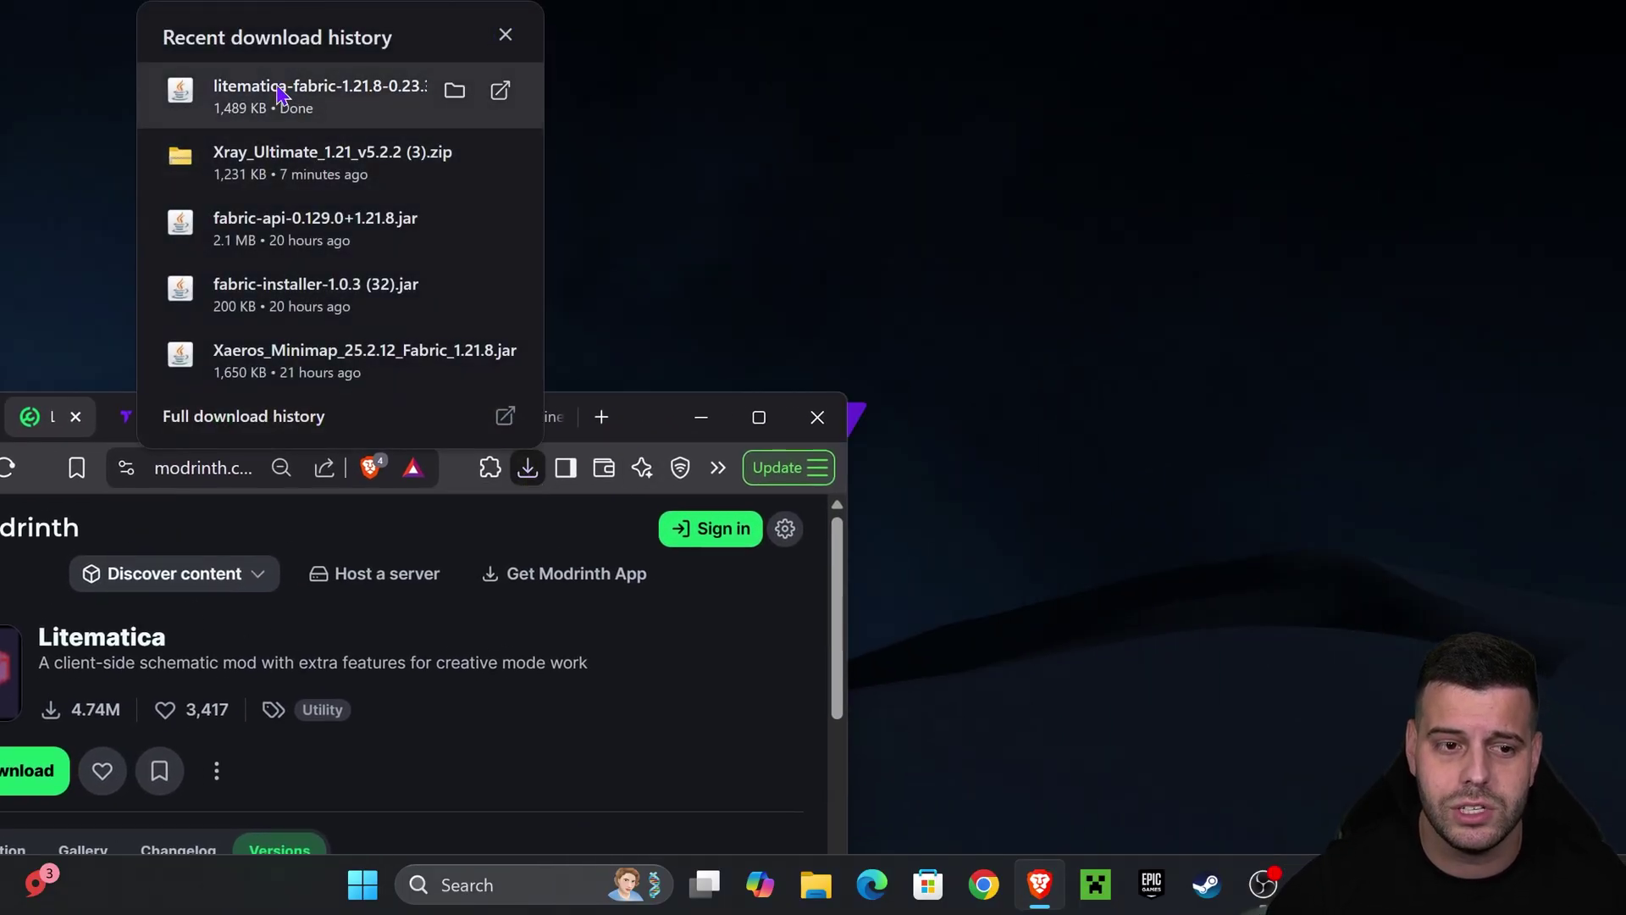
drag(271, 102, 1124, 212)
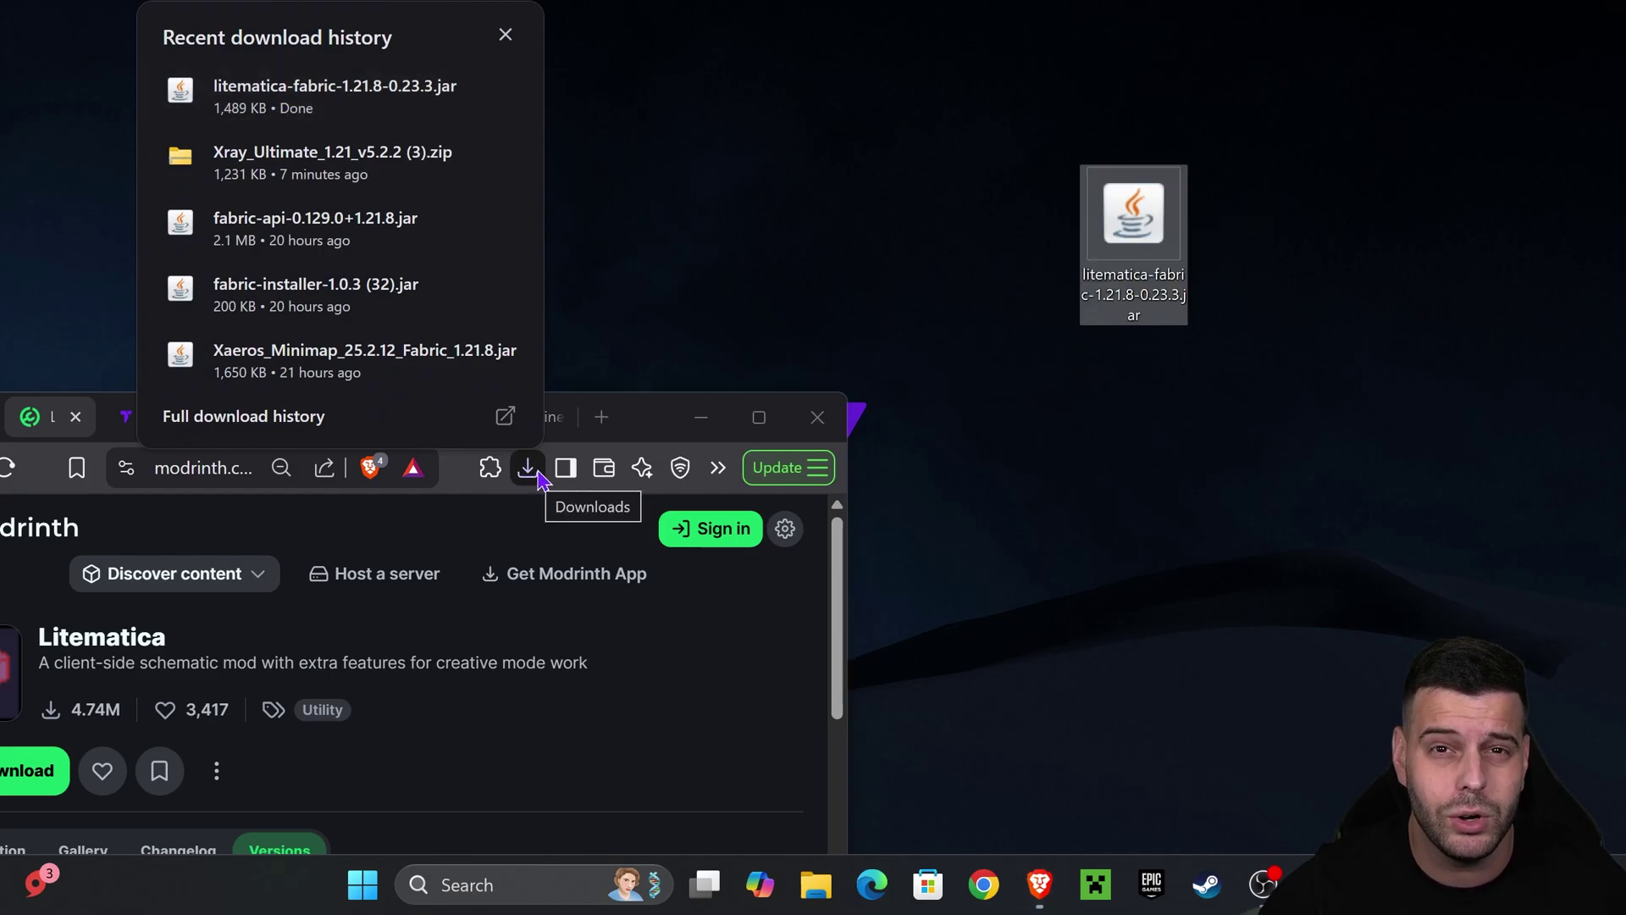
click(759, 416)
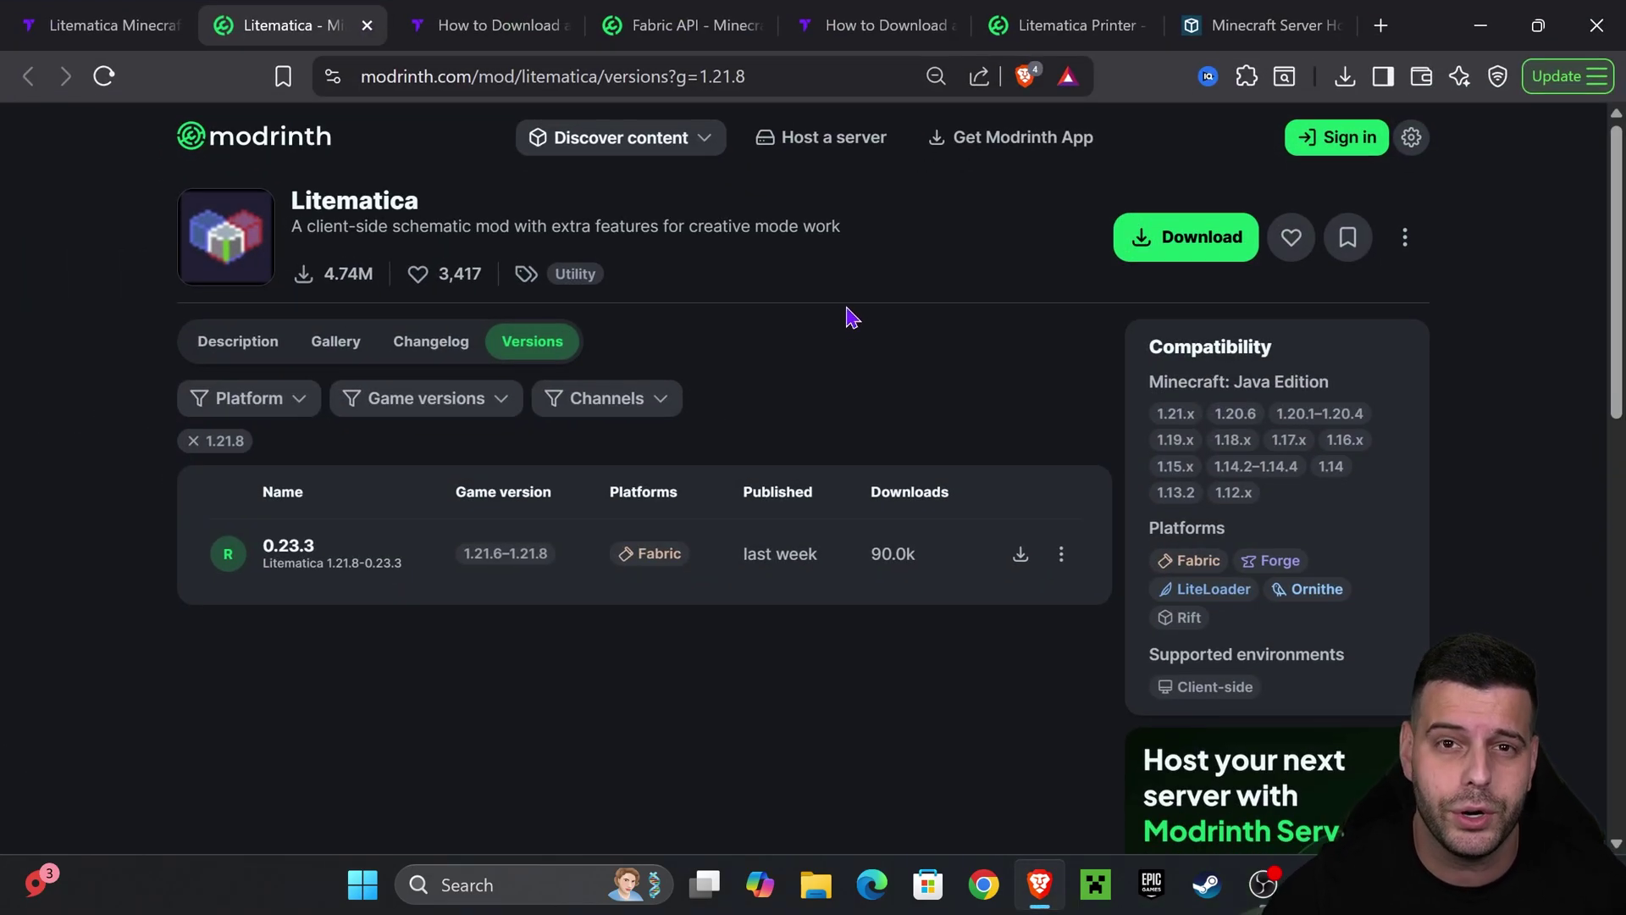
Return to the Litematica guide and open the Modrinth page of the required Malilib library
key(ctrl+shift+Tab)
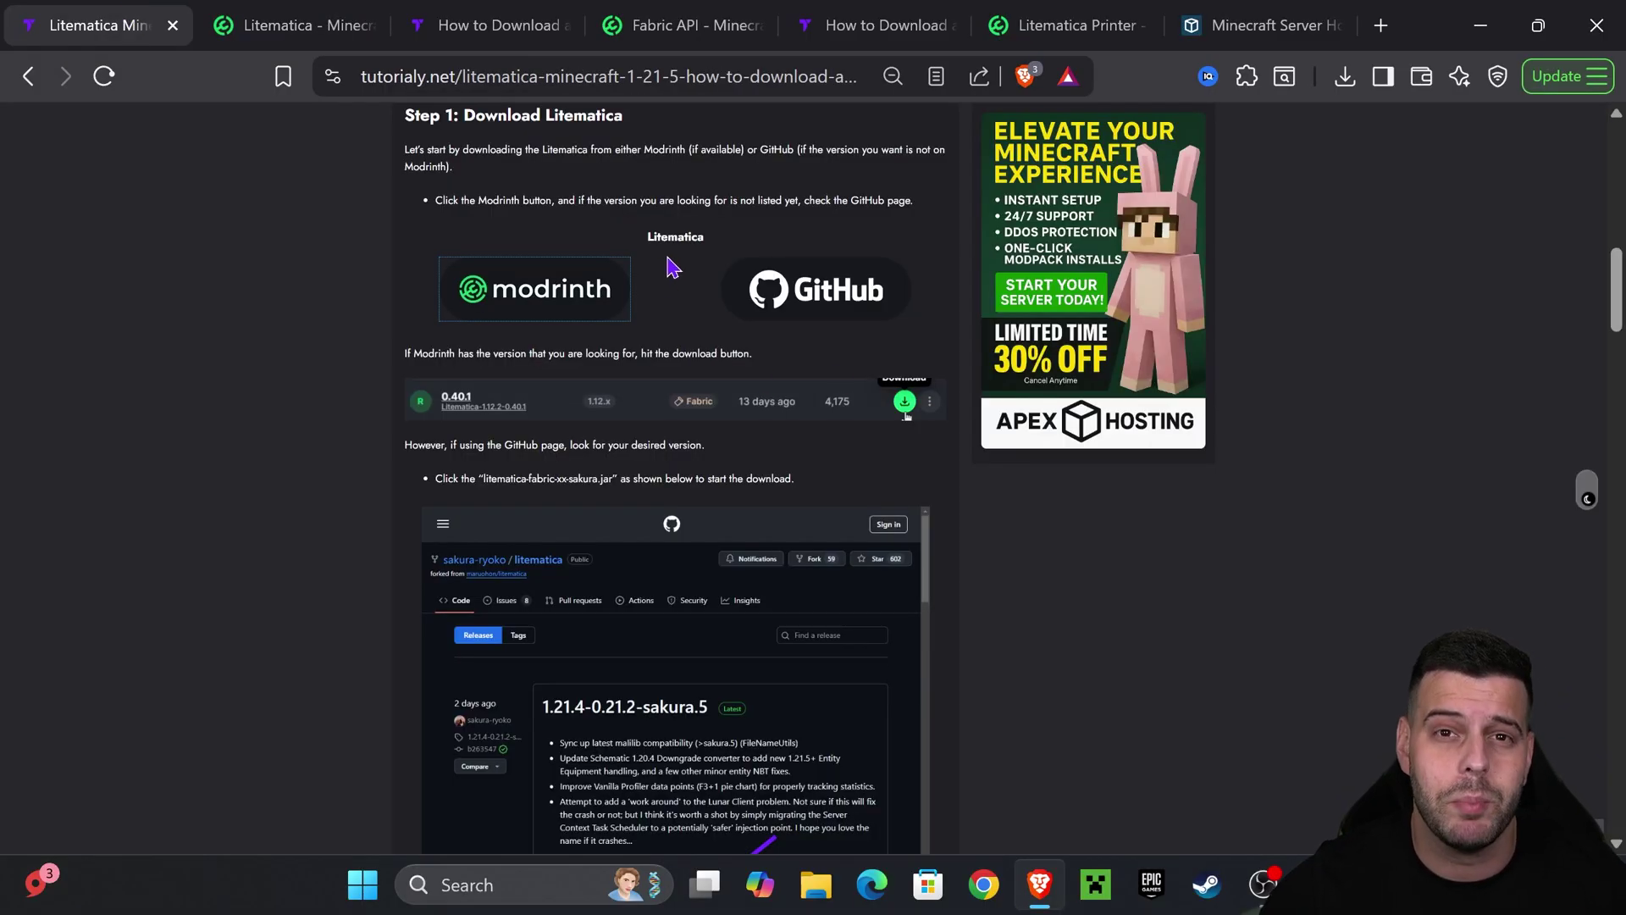
scroll(701, 288, down, 9)
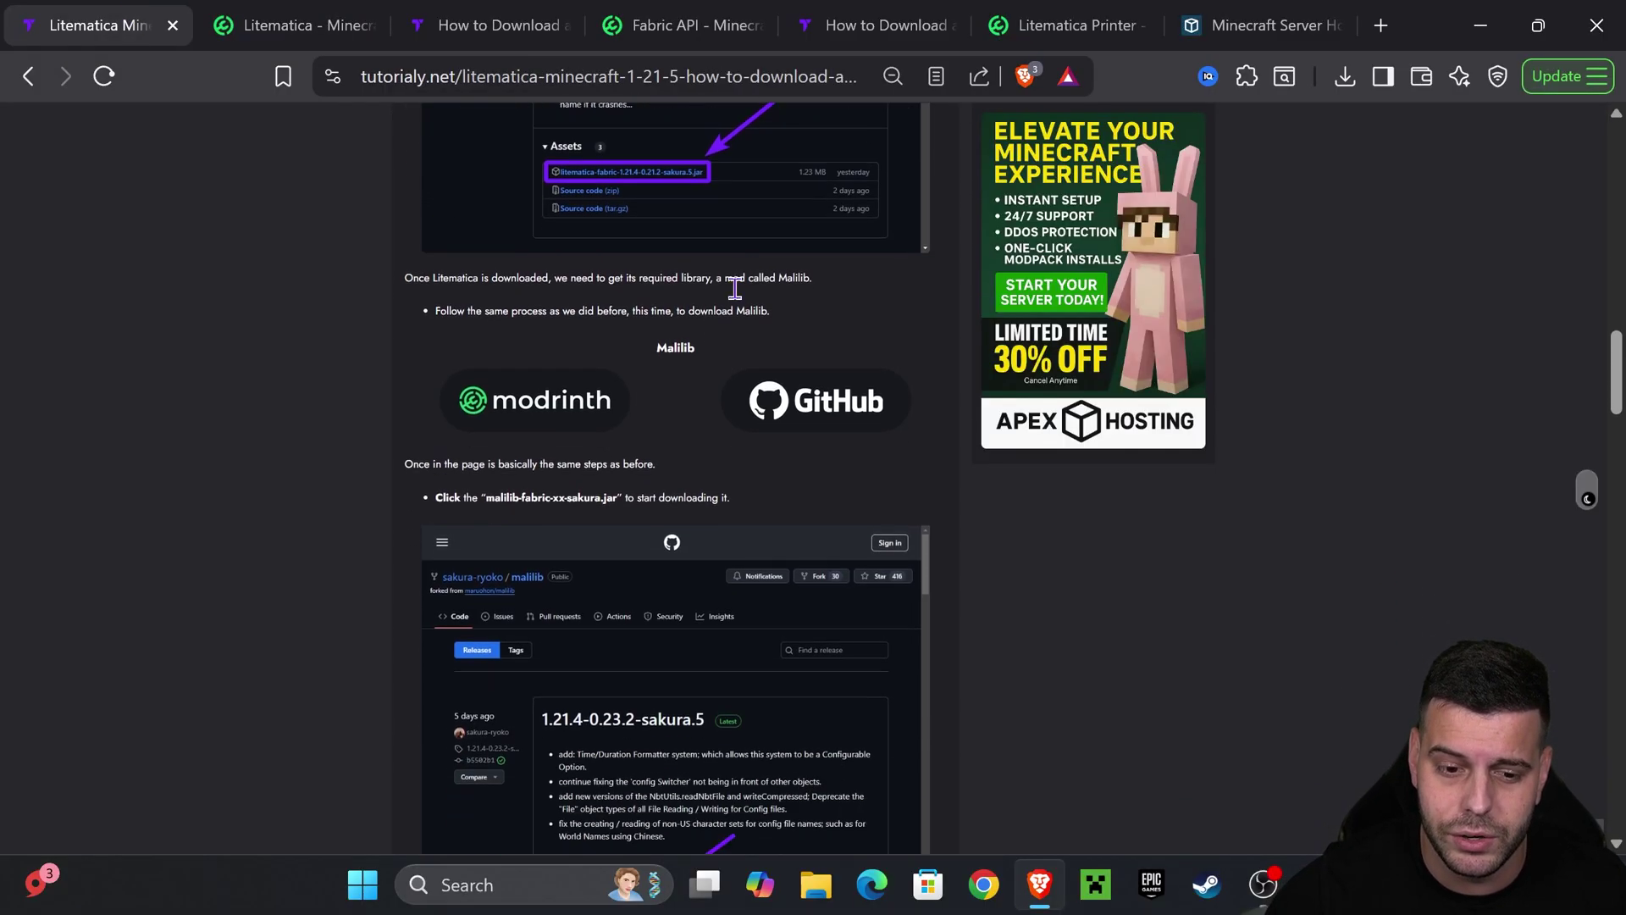
double_click(689, 321)
click(723, 323)
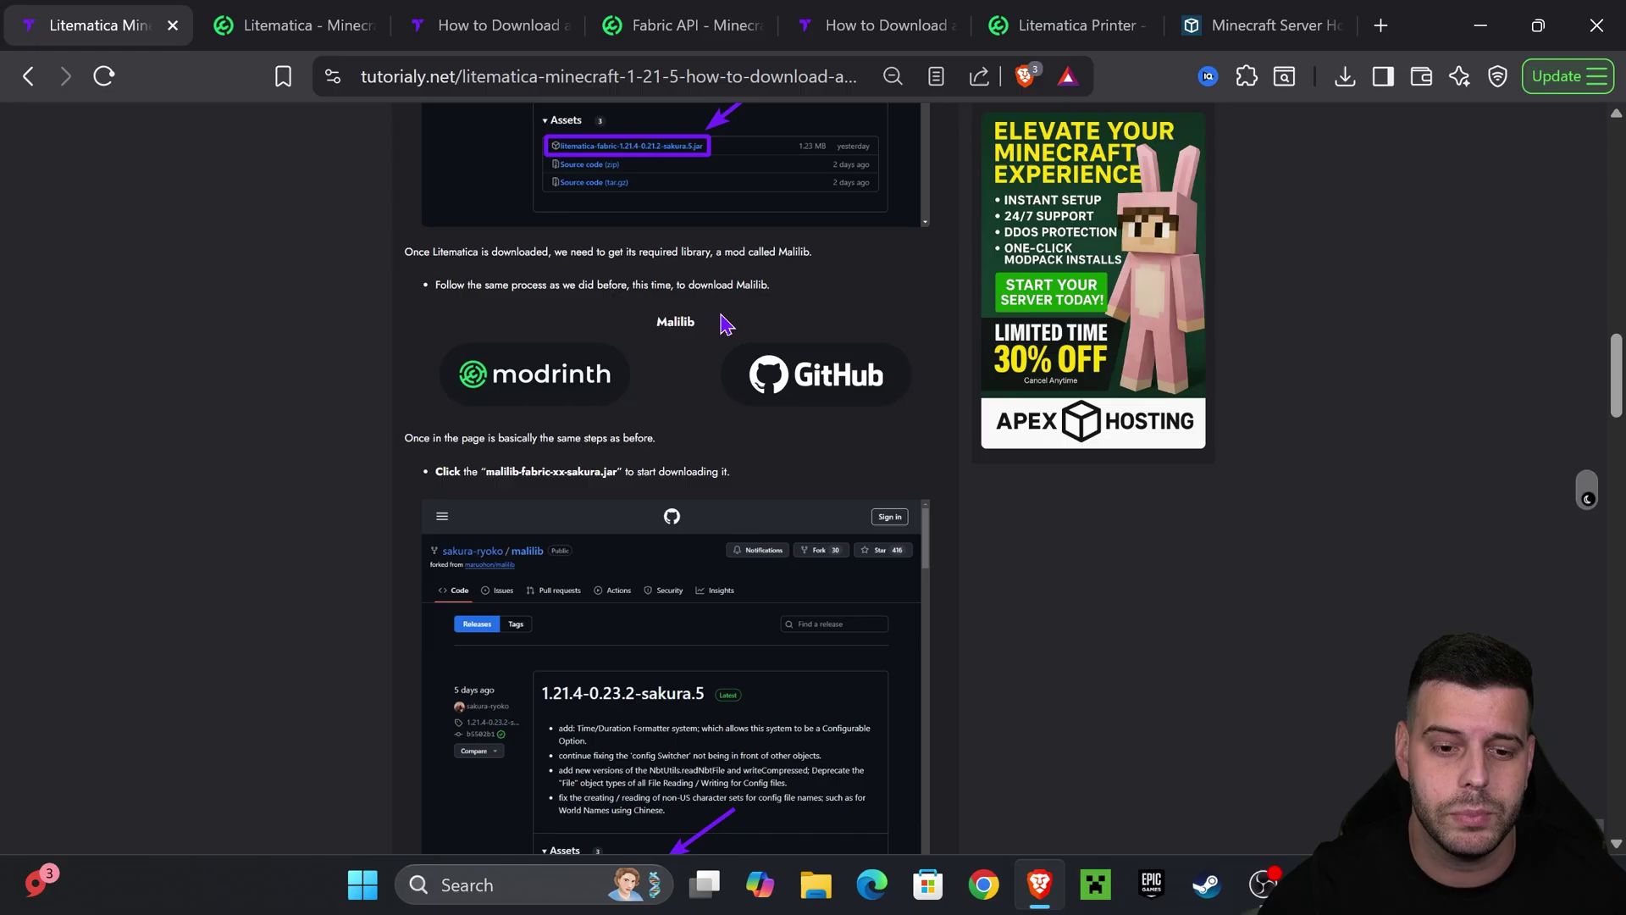
click(519, 379)
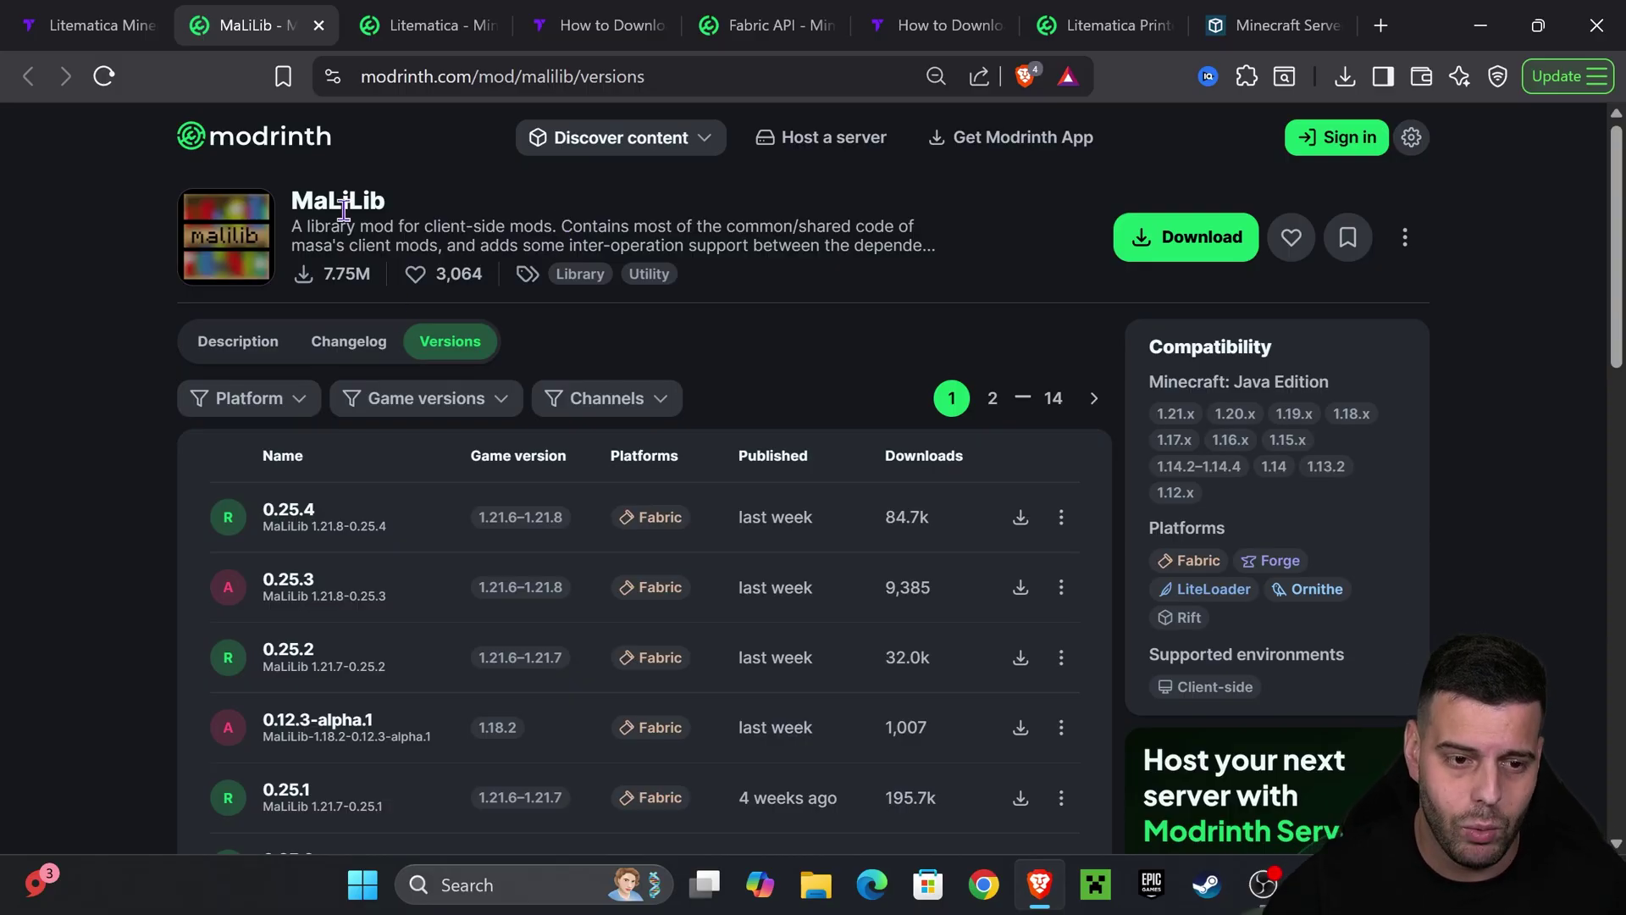
Filter the MaLiLib releases to game version 1.21.8 and save malilib-fabric-1.21.8-0.25.4.jar in Downloads
click(447, 414)
click(338, 494)
click(874, 362)
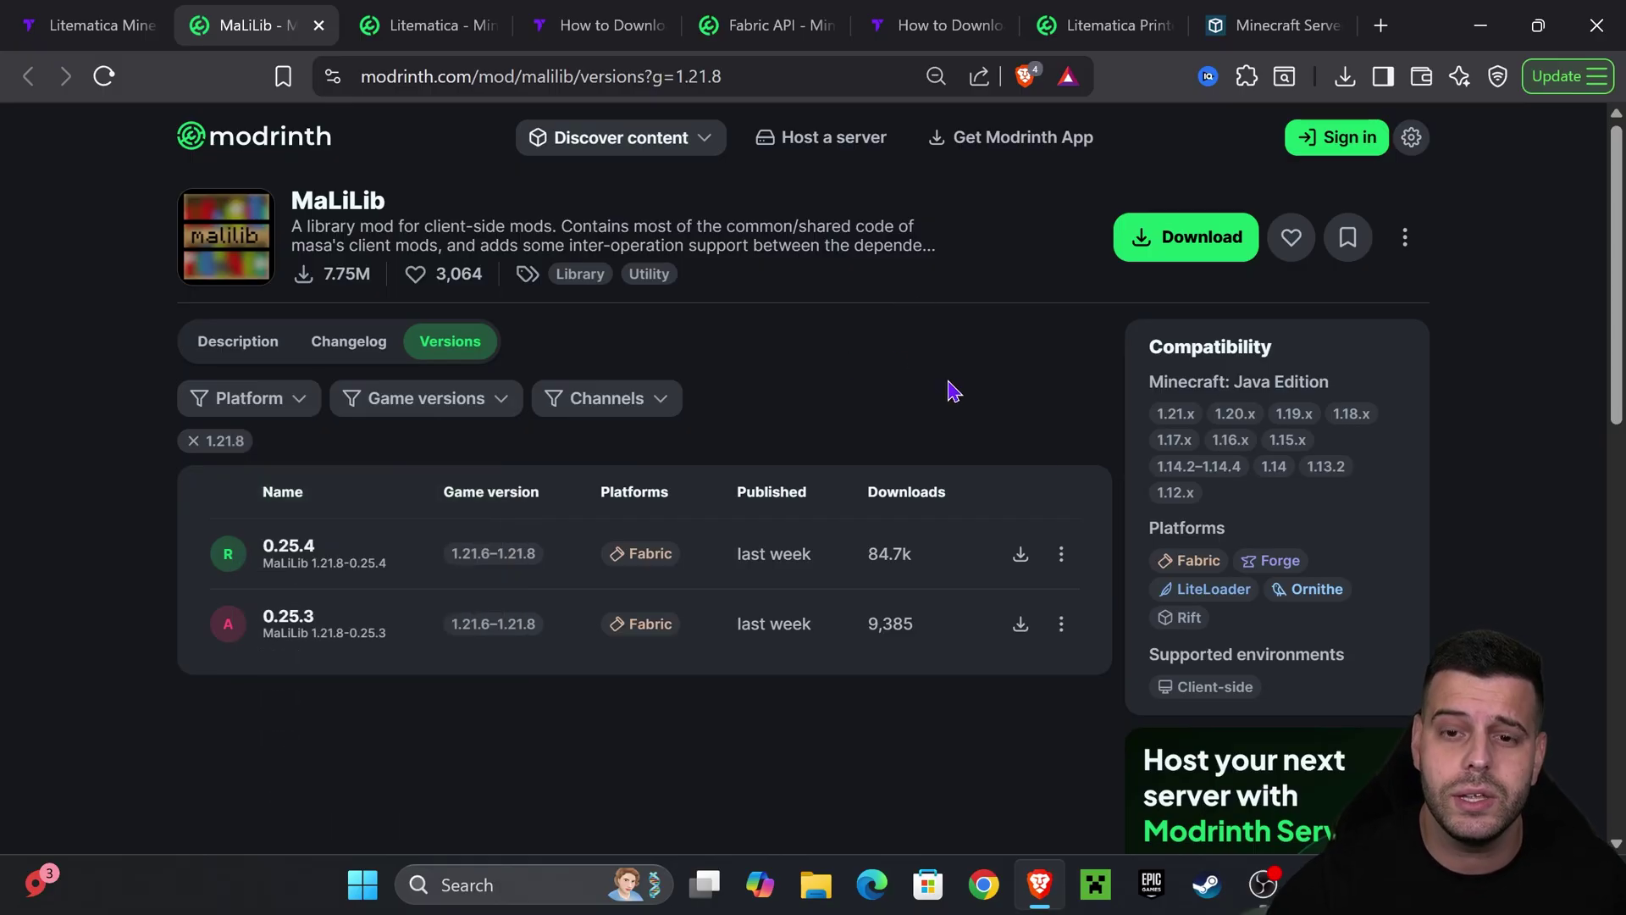
click(1021, 554)
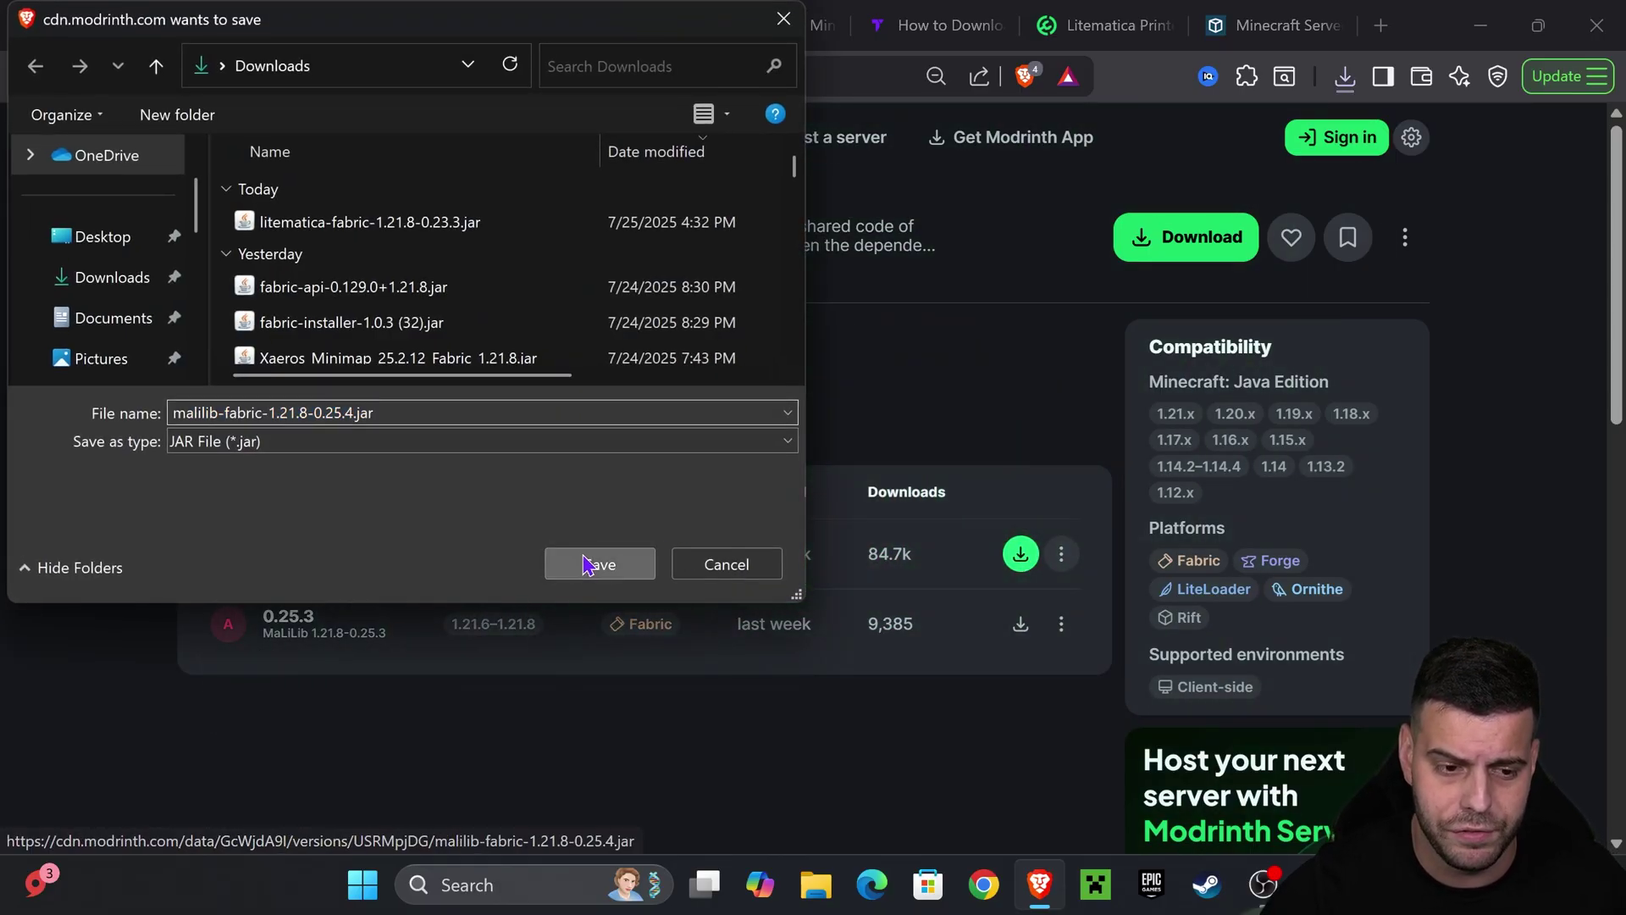
click(598, 564)
Place the downloaded malilib-fabric-1.21.8-0.25.4.jar on the desktop beside the Litematica file
drag(1423, 25, 664, 508)
click(558, 557)
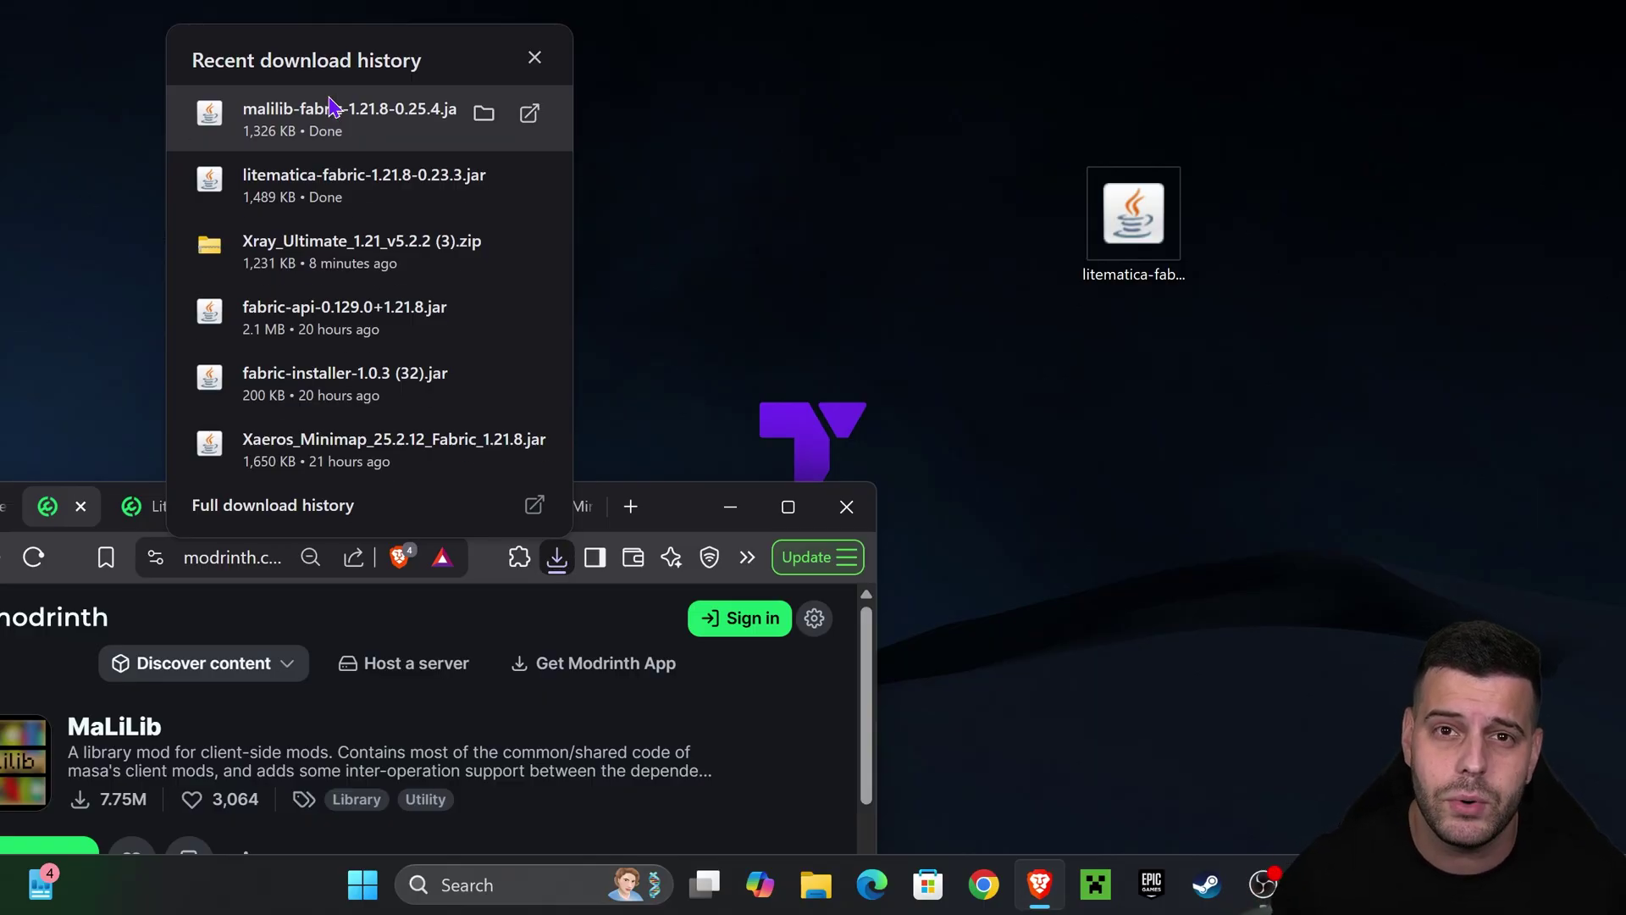
drag(320, 92, 965, 292)
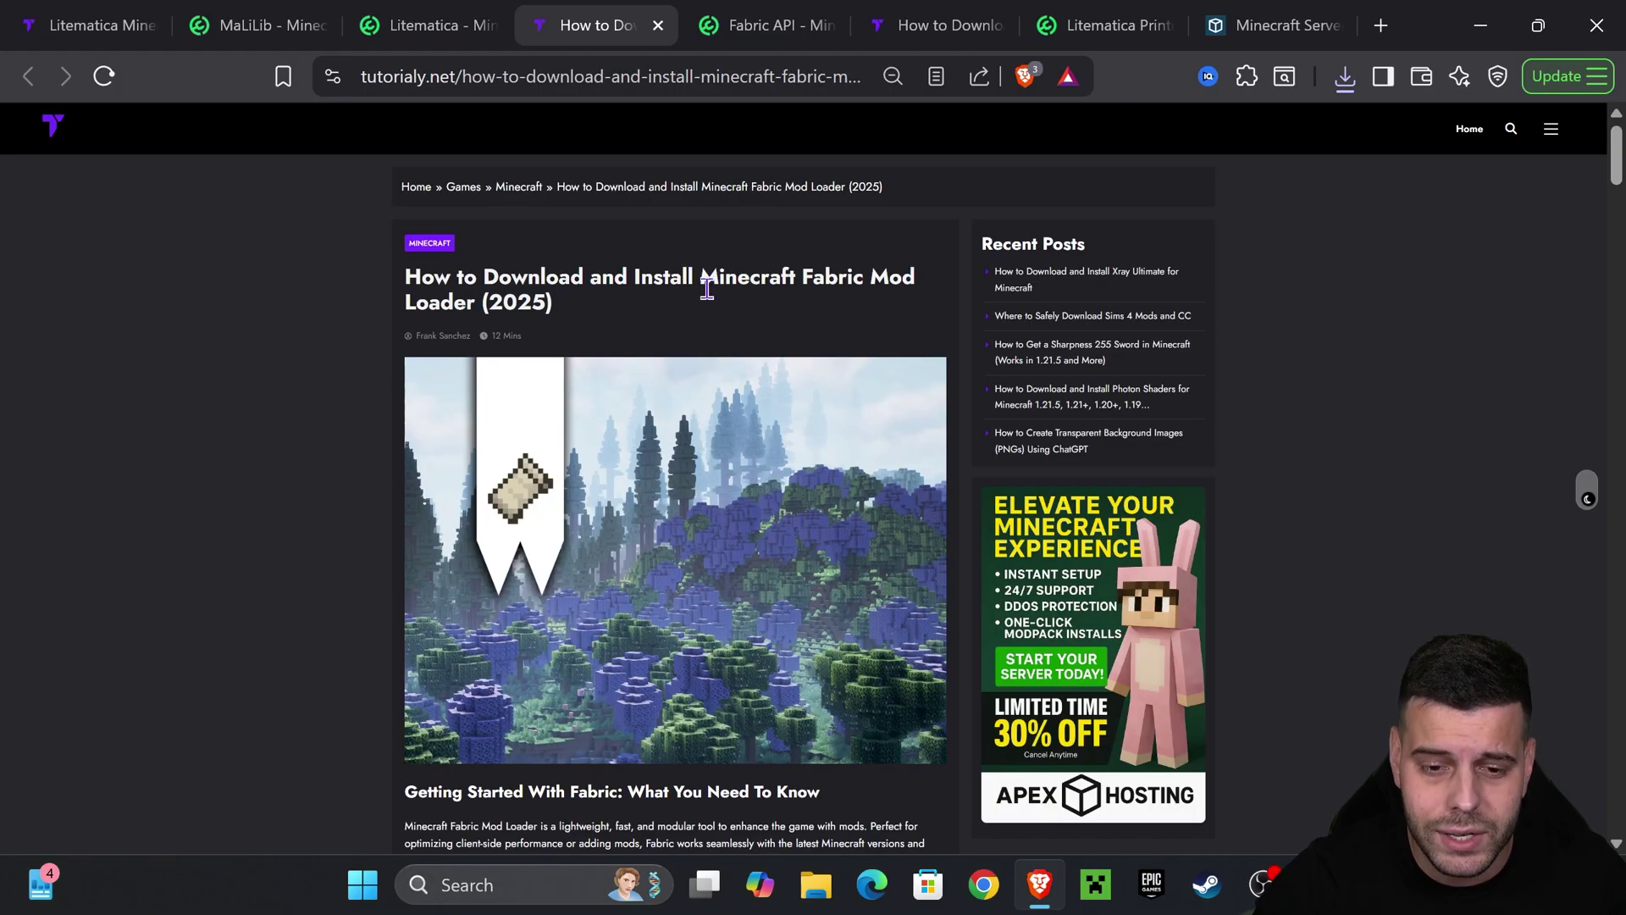
Close the Litematica guide, MaLiLib and Litematica pages, keeping the Fabric Mod Loader guide open
scroll(843, 296, down, 6)
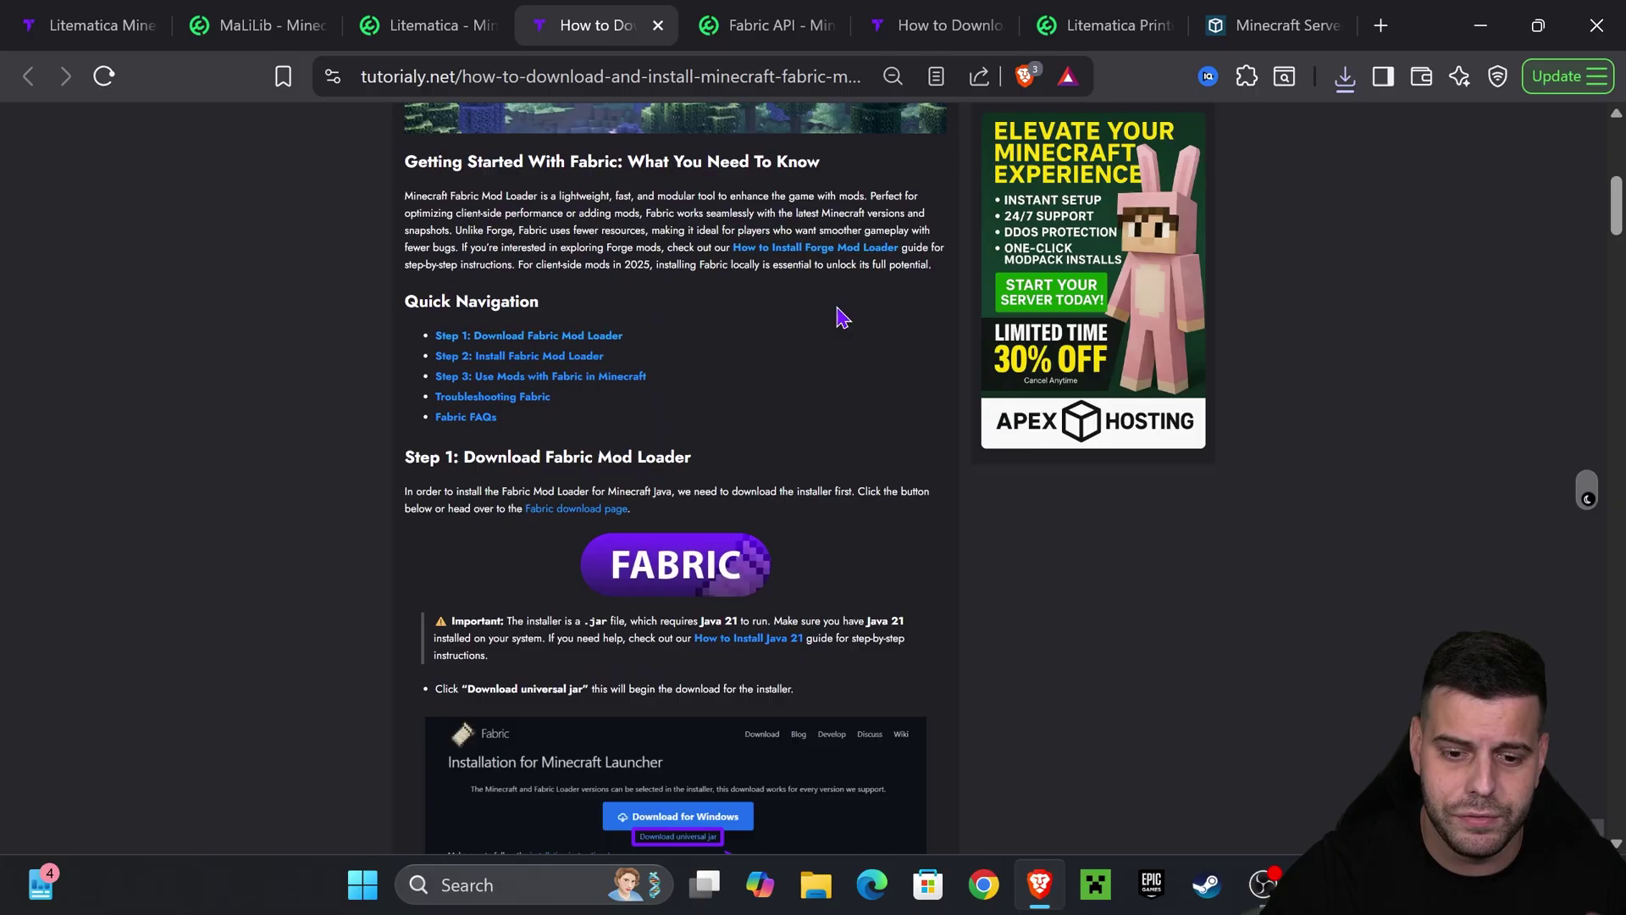
scroll(839, 316, up, 5)
middle_click(166, 24)
middle_click(165, 24)
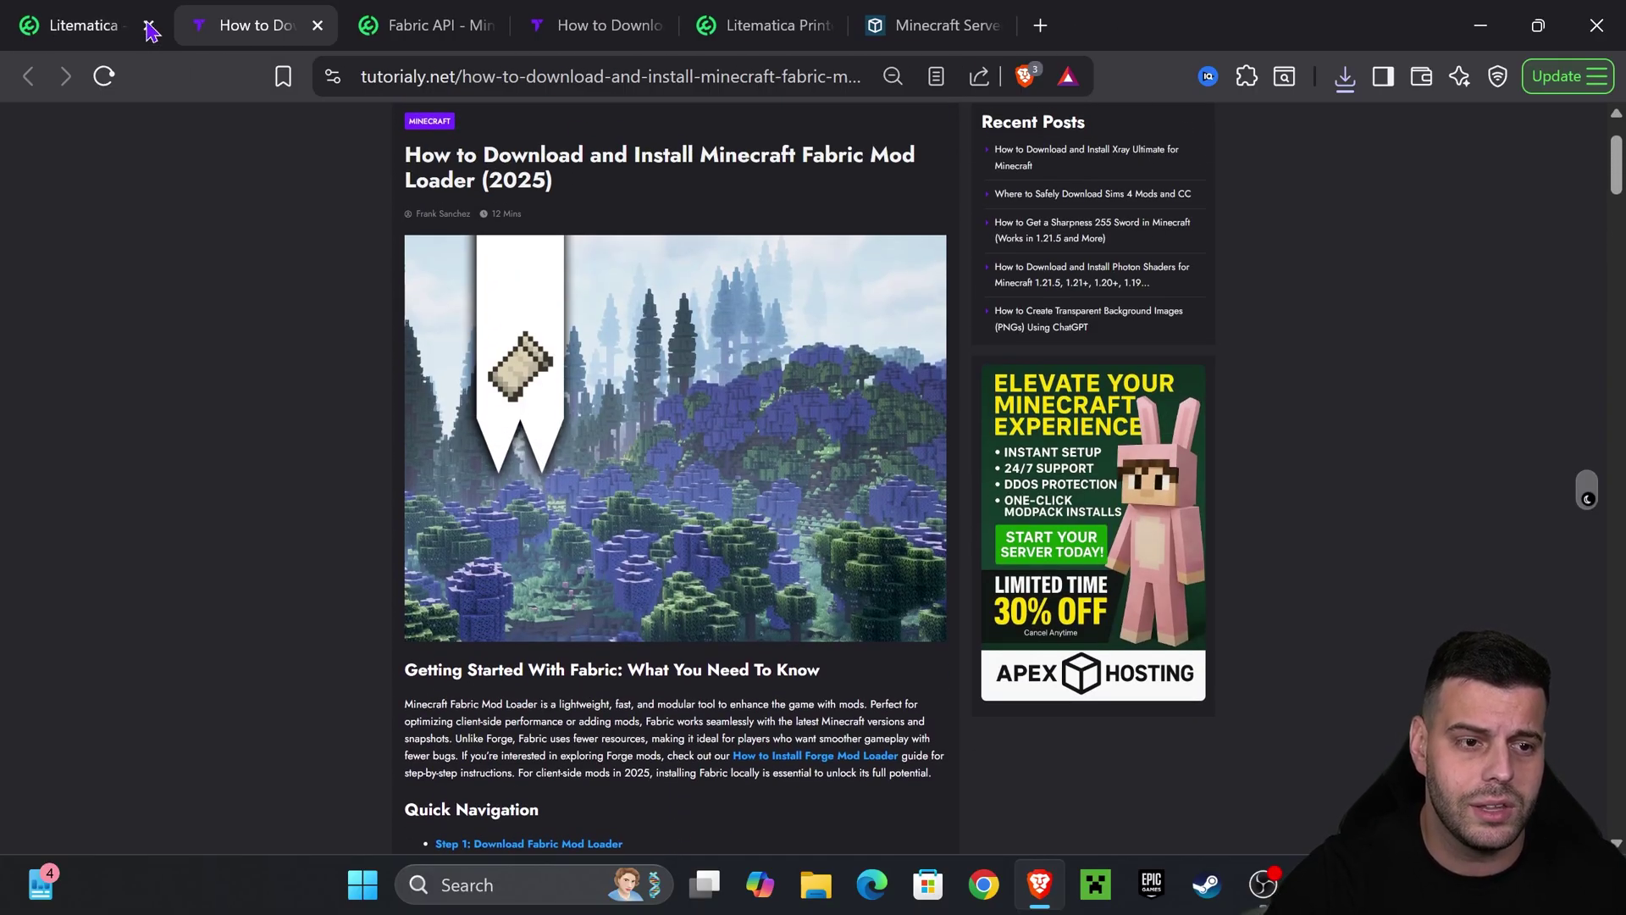
middle_click(165, 24)
Open the Fabric installer download page from Step 1 of the Fabric Mod Loader guide
scroll(756, 311, down, 1)
scroll(756, 310, down, 10)
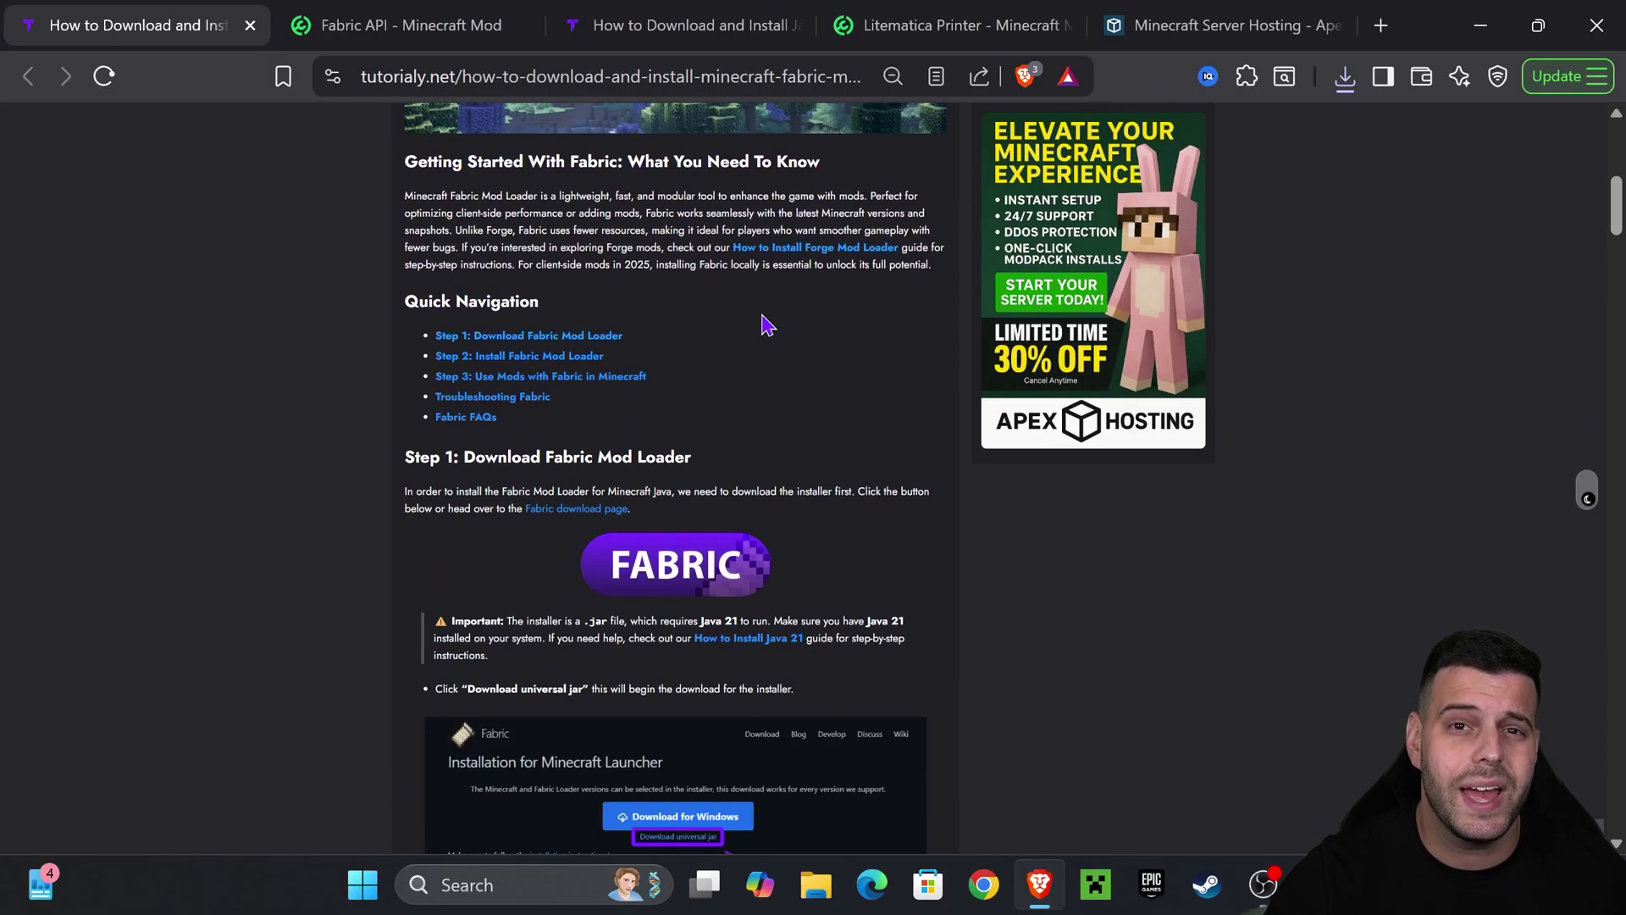
scroll(720, 329, up, 6)
scroll(750, 345, up, 3)
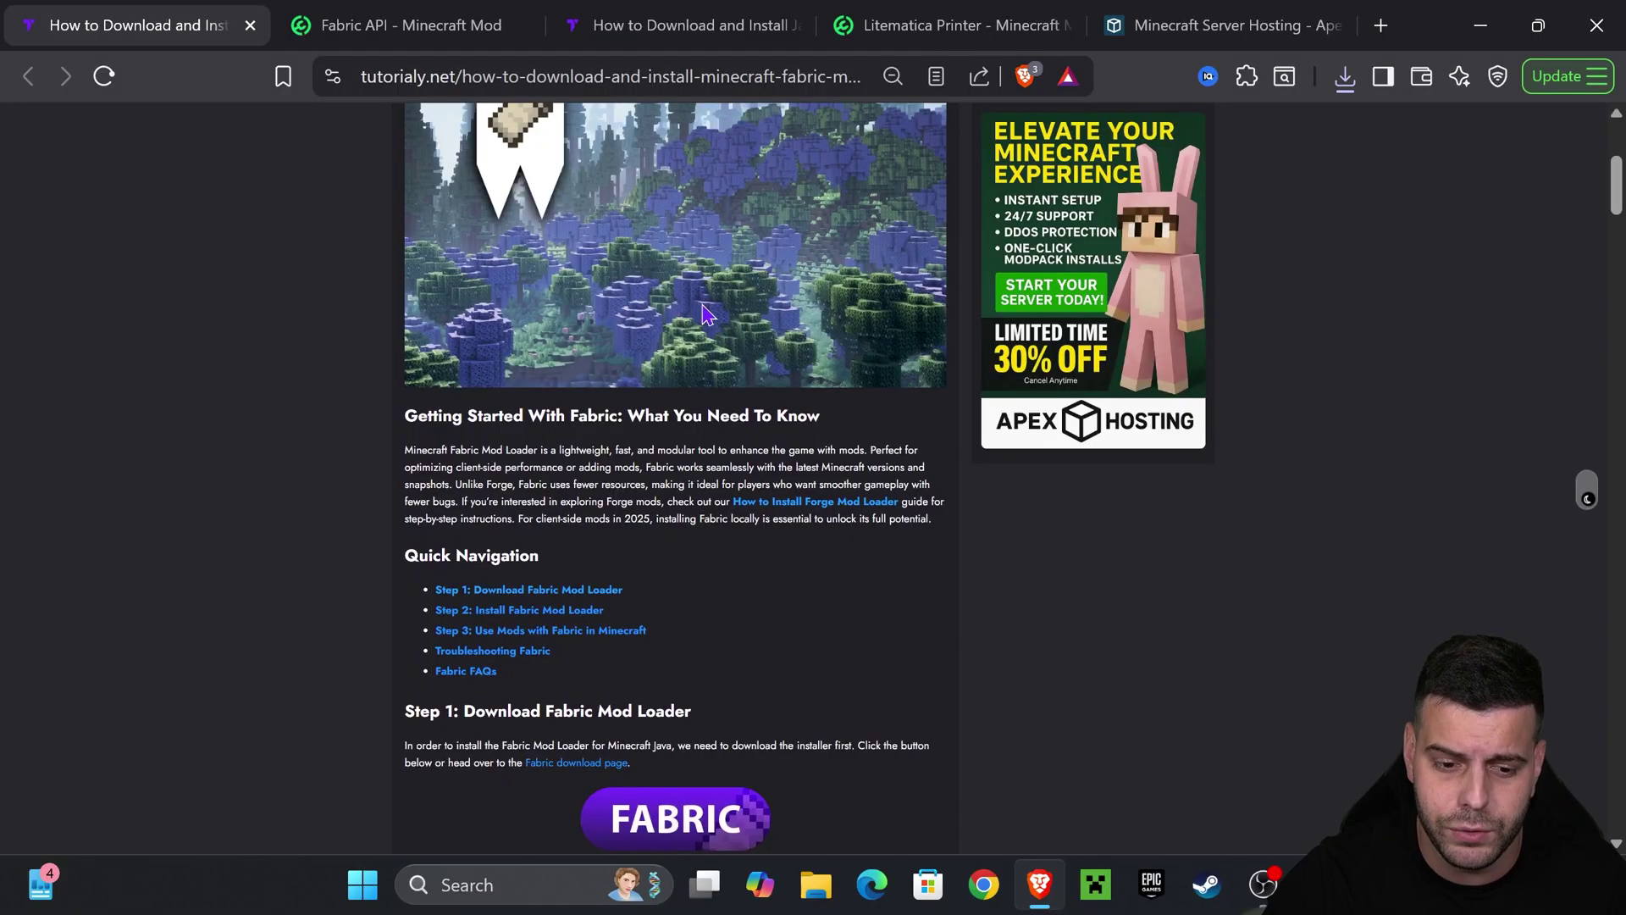
scroll(715, 301, down, 3)
scroll(838, 278, down, 2)
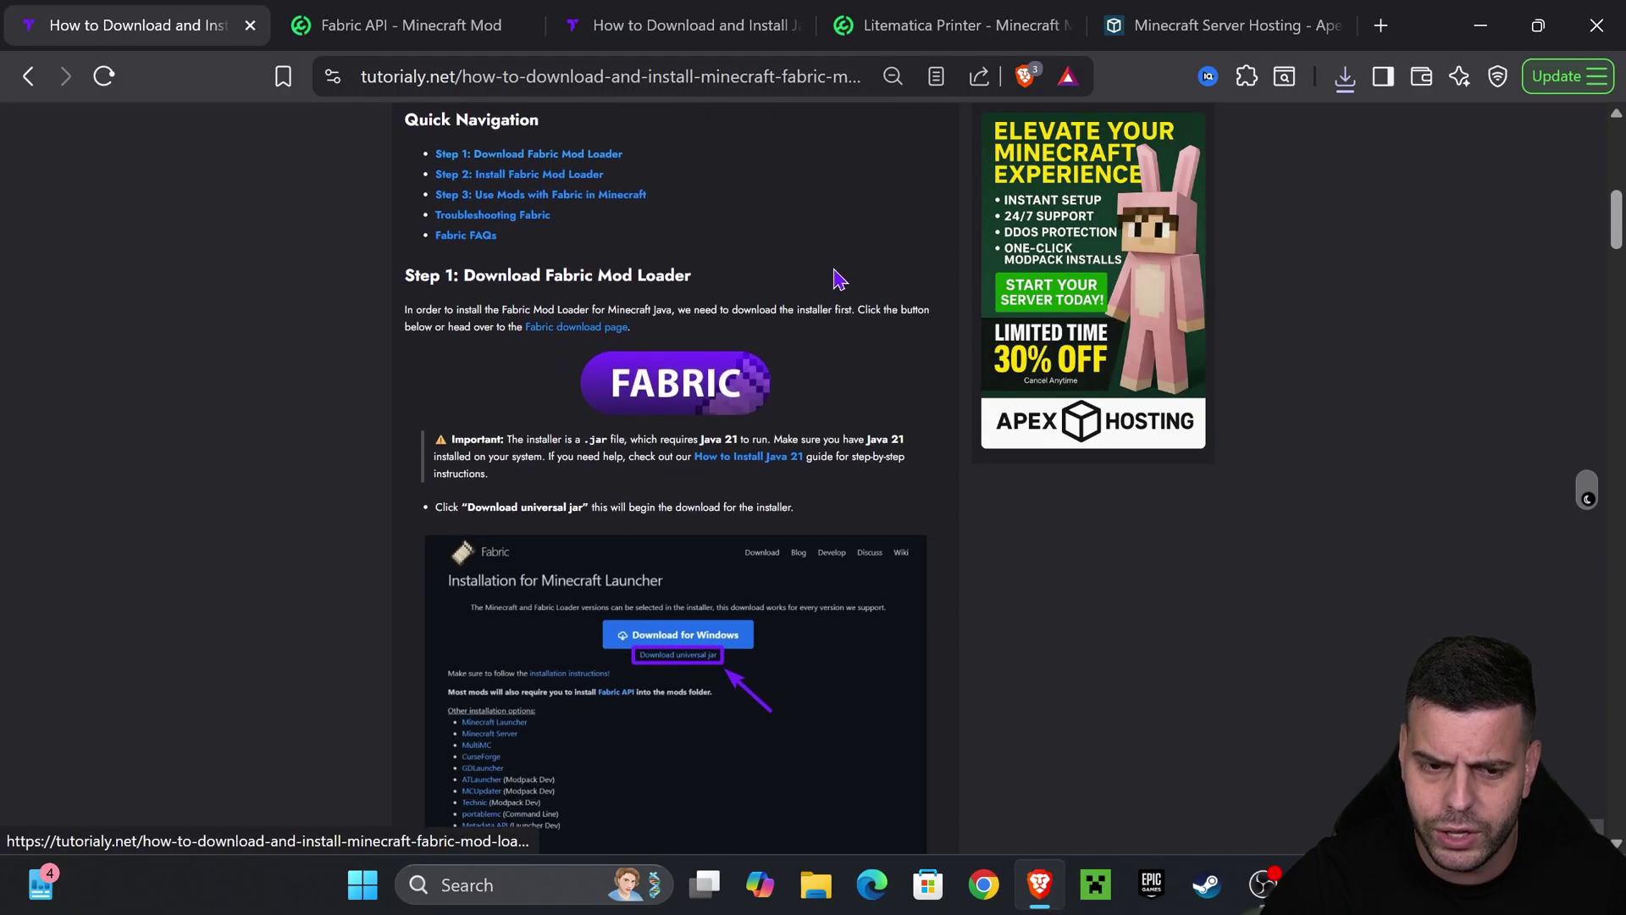
scroll(839, 278, down, 2)
click(689, 525)
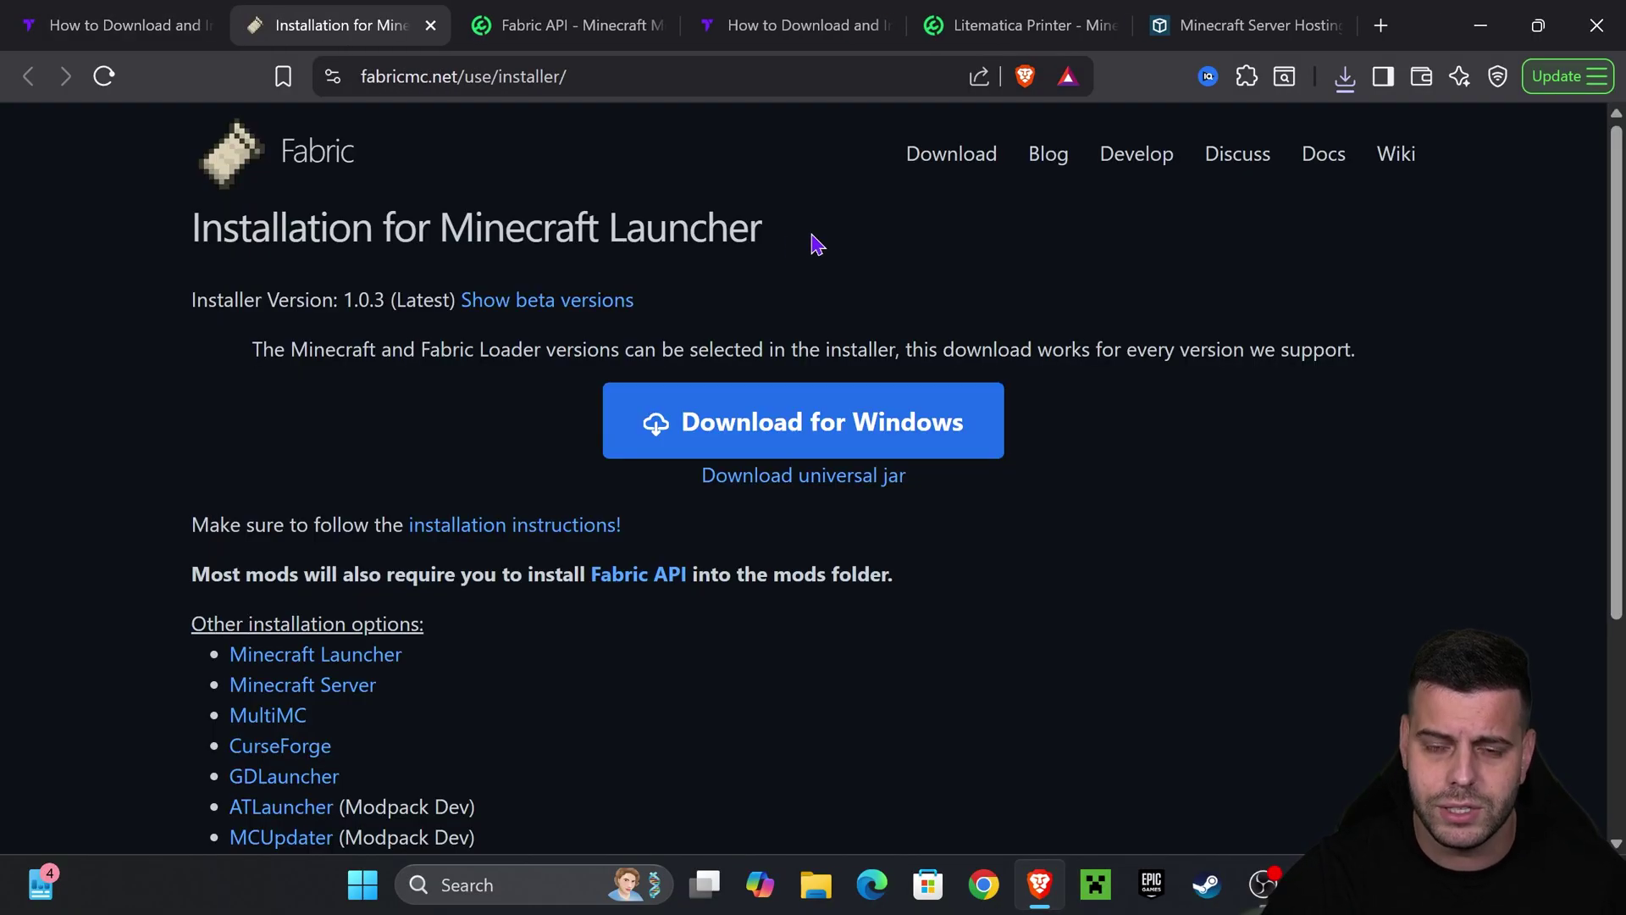
Download the universal jar of the Fabric installer, place it on the desktop and restore the browser to full size
click(860, 480)
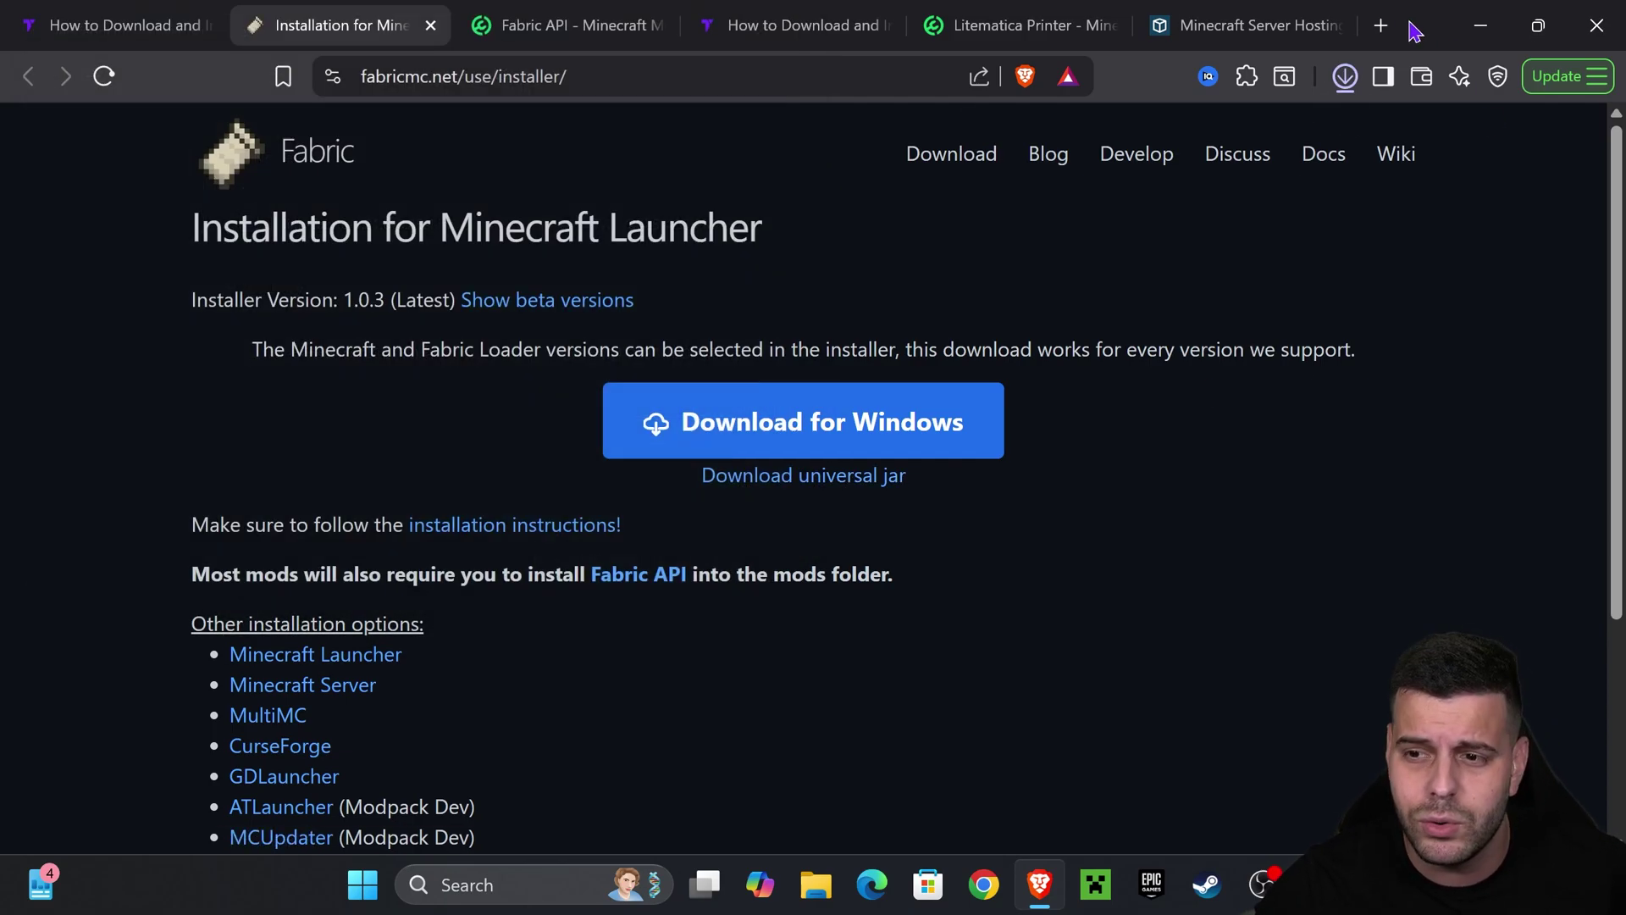
drag(1414, 32, 536, 562)
click(454, 611)
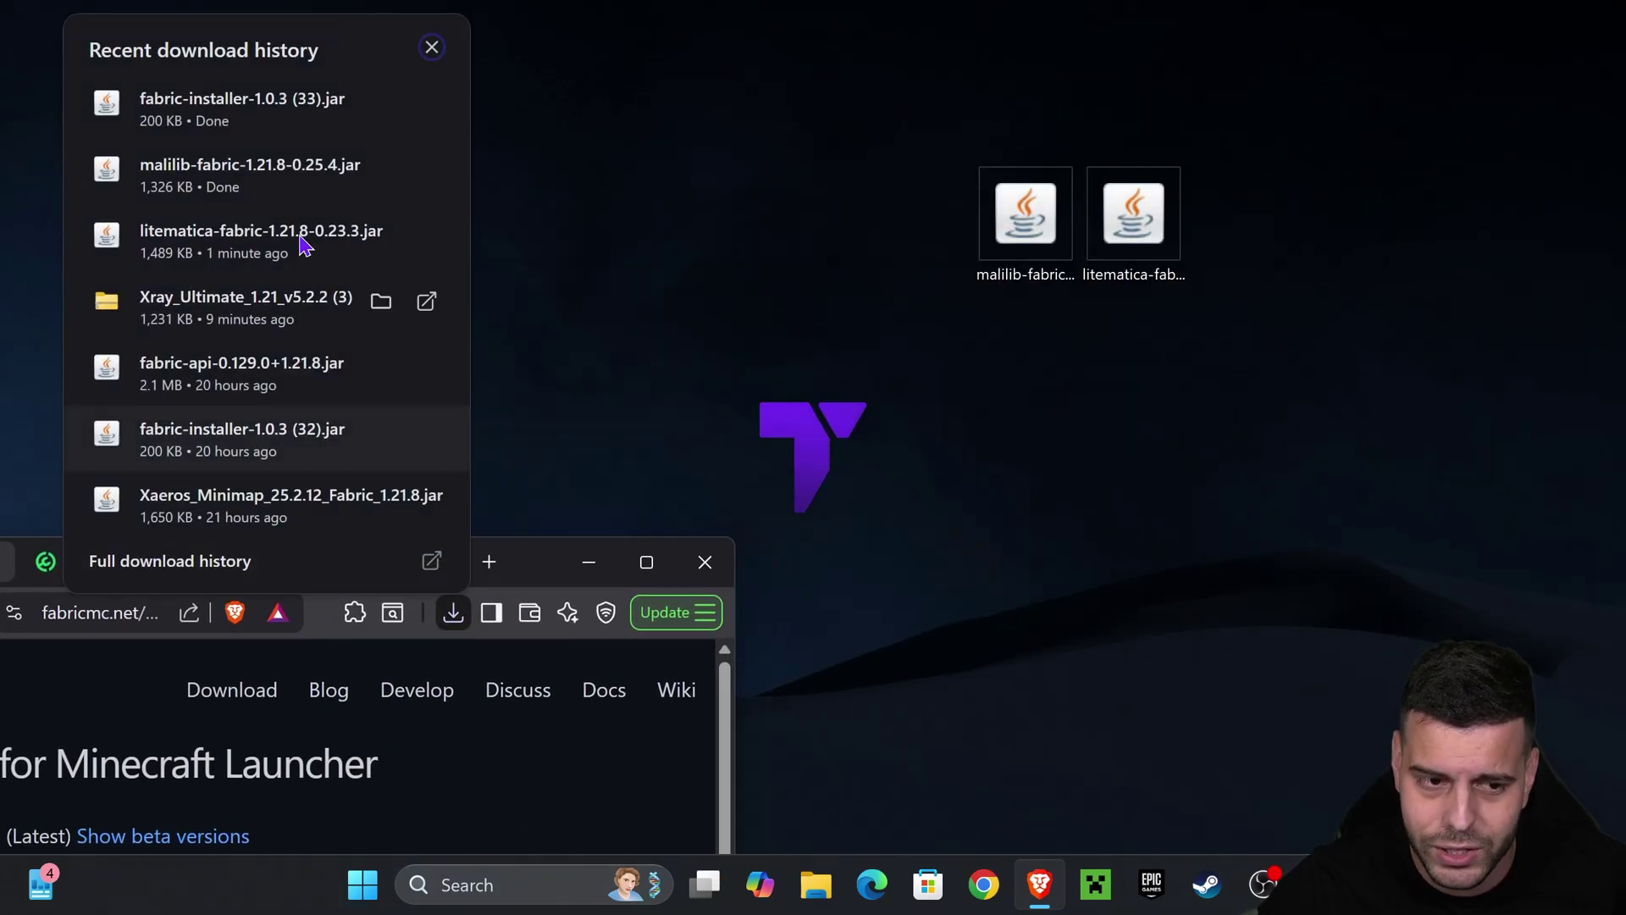
drag(170, 106, 1024, 419)
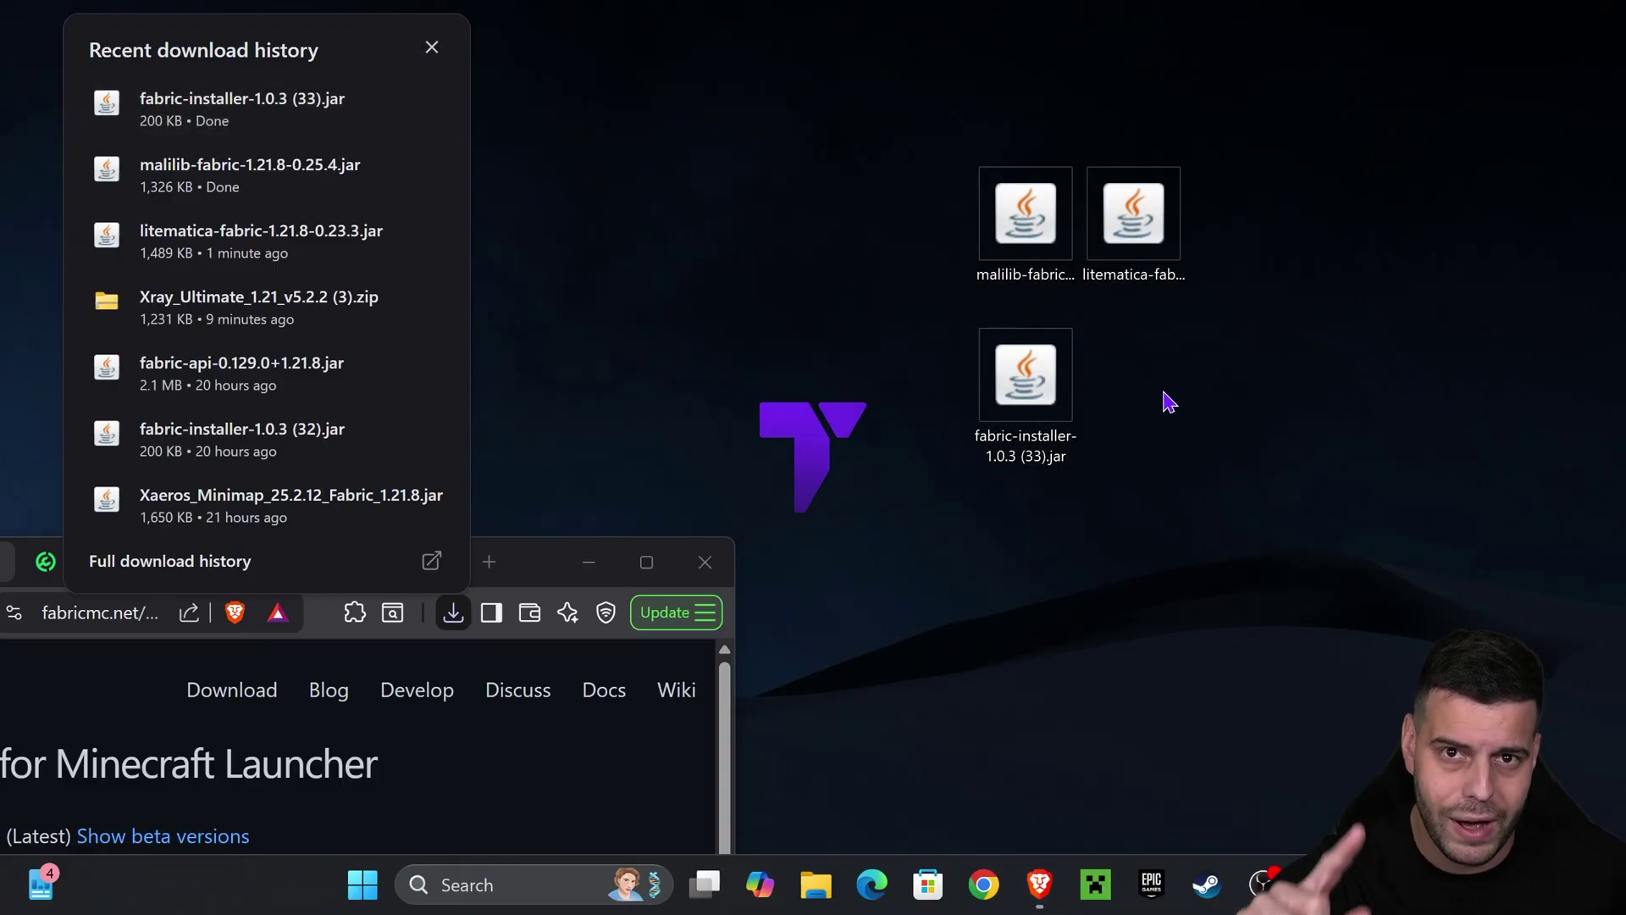
click(646, 561)
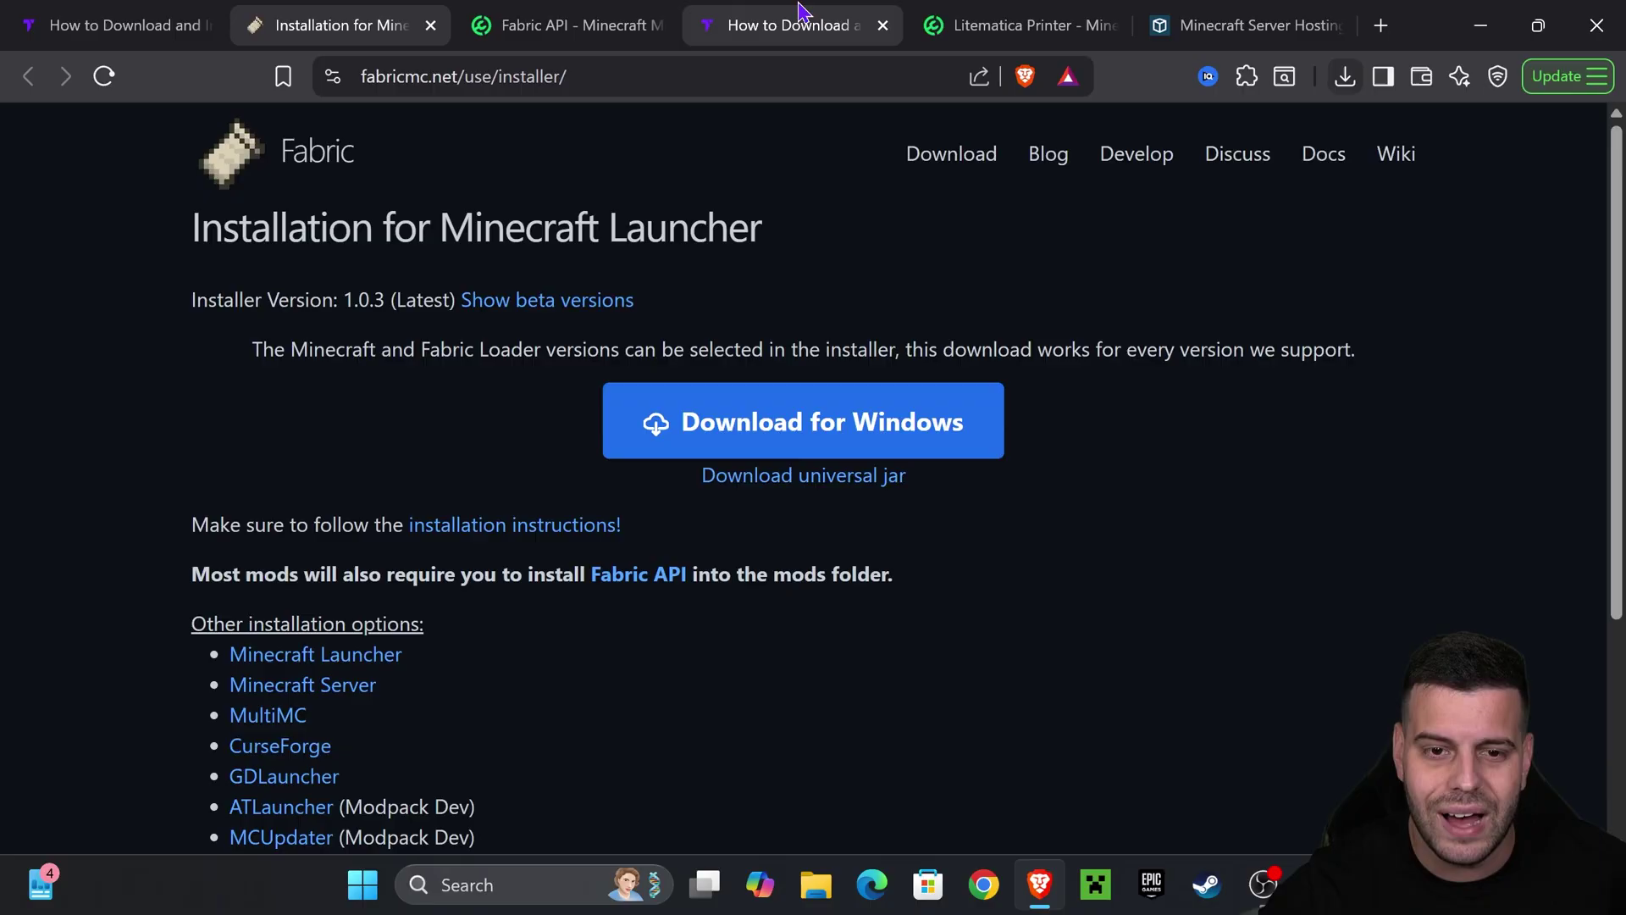
Switch to the Fabric API page on Modrinth and close the Fabric guide and installer pages
click(567, 25)
middle_click(140, 21)
middle_click(140, 21)
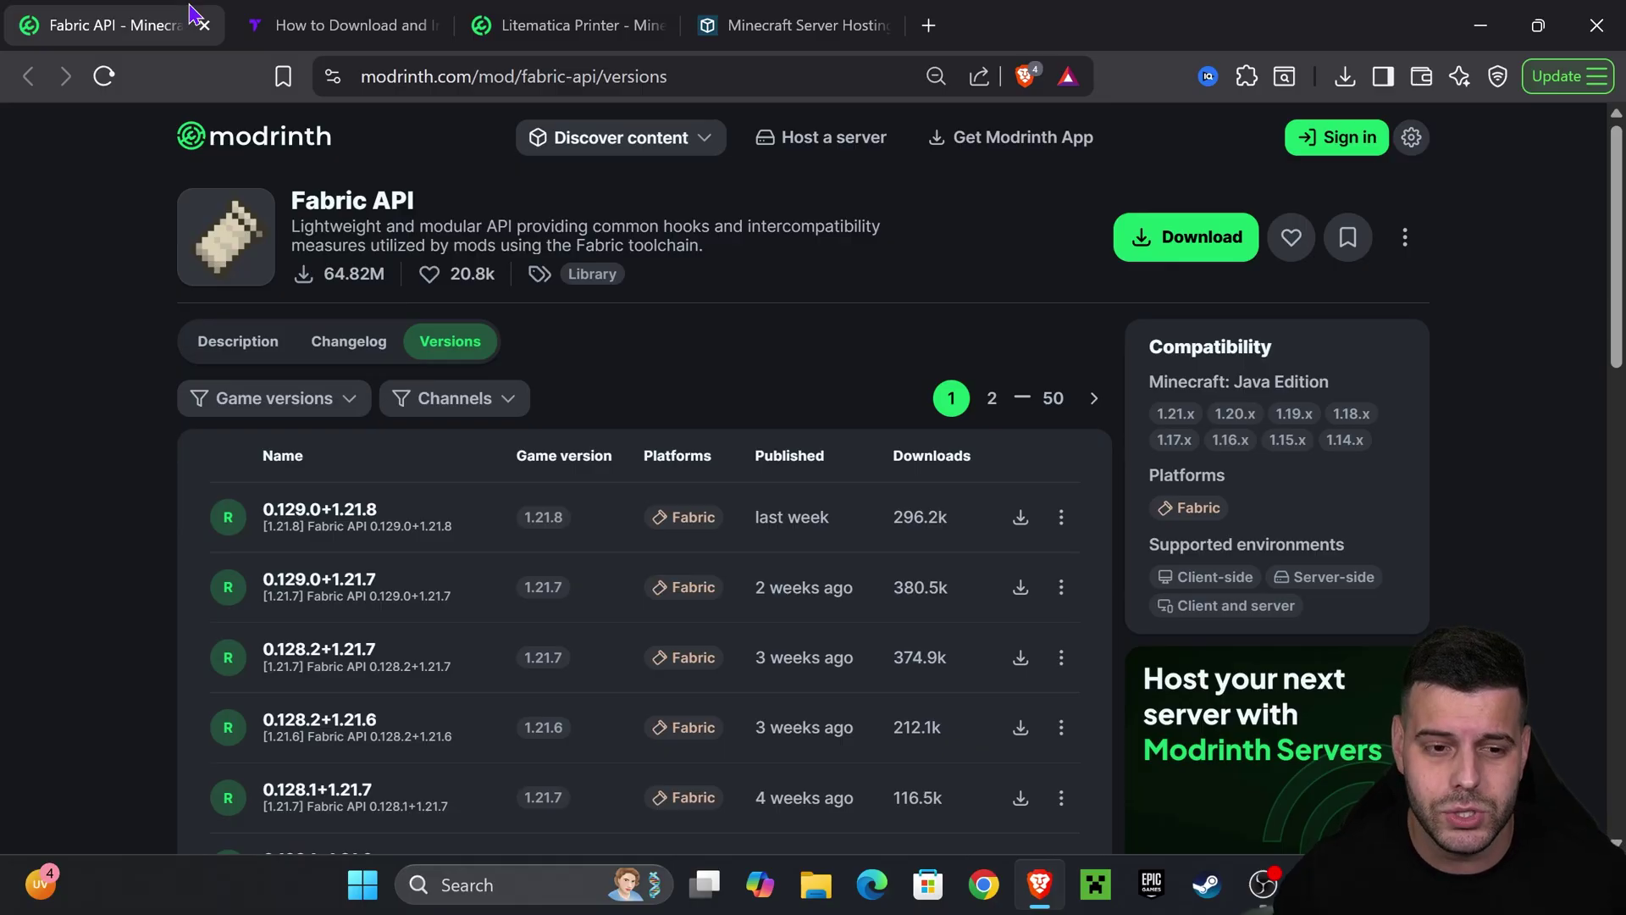
triple_click(436, 206)
click(426, 210)
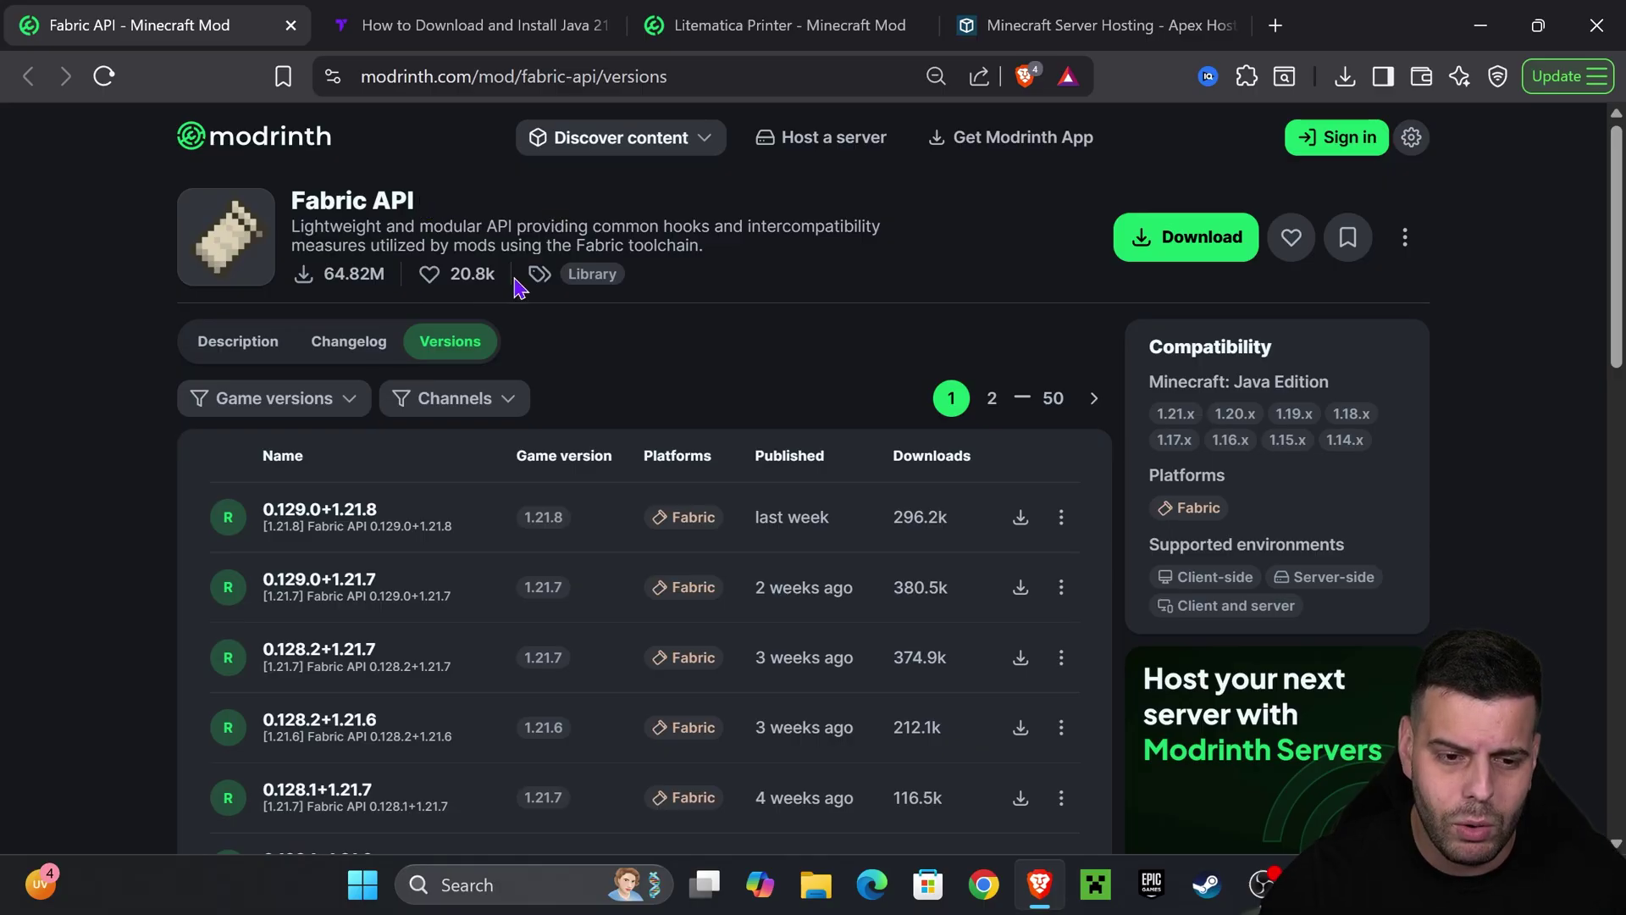
Filter the Fabric API releases to game version 1.21.8 and save fabric-api-0.129.0+1.21.8 (1).jar in Downloads
click(331, 399)
click(320, 491)
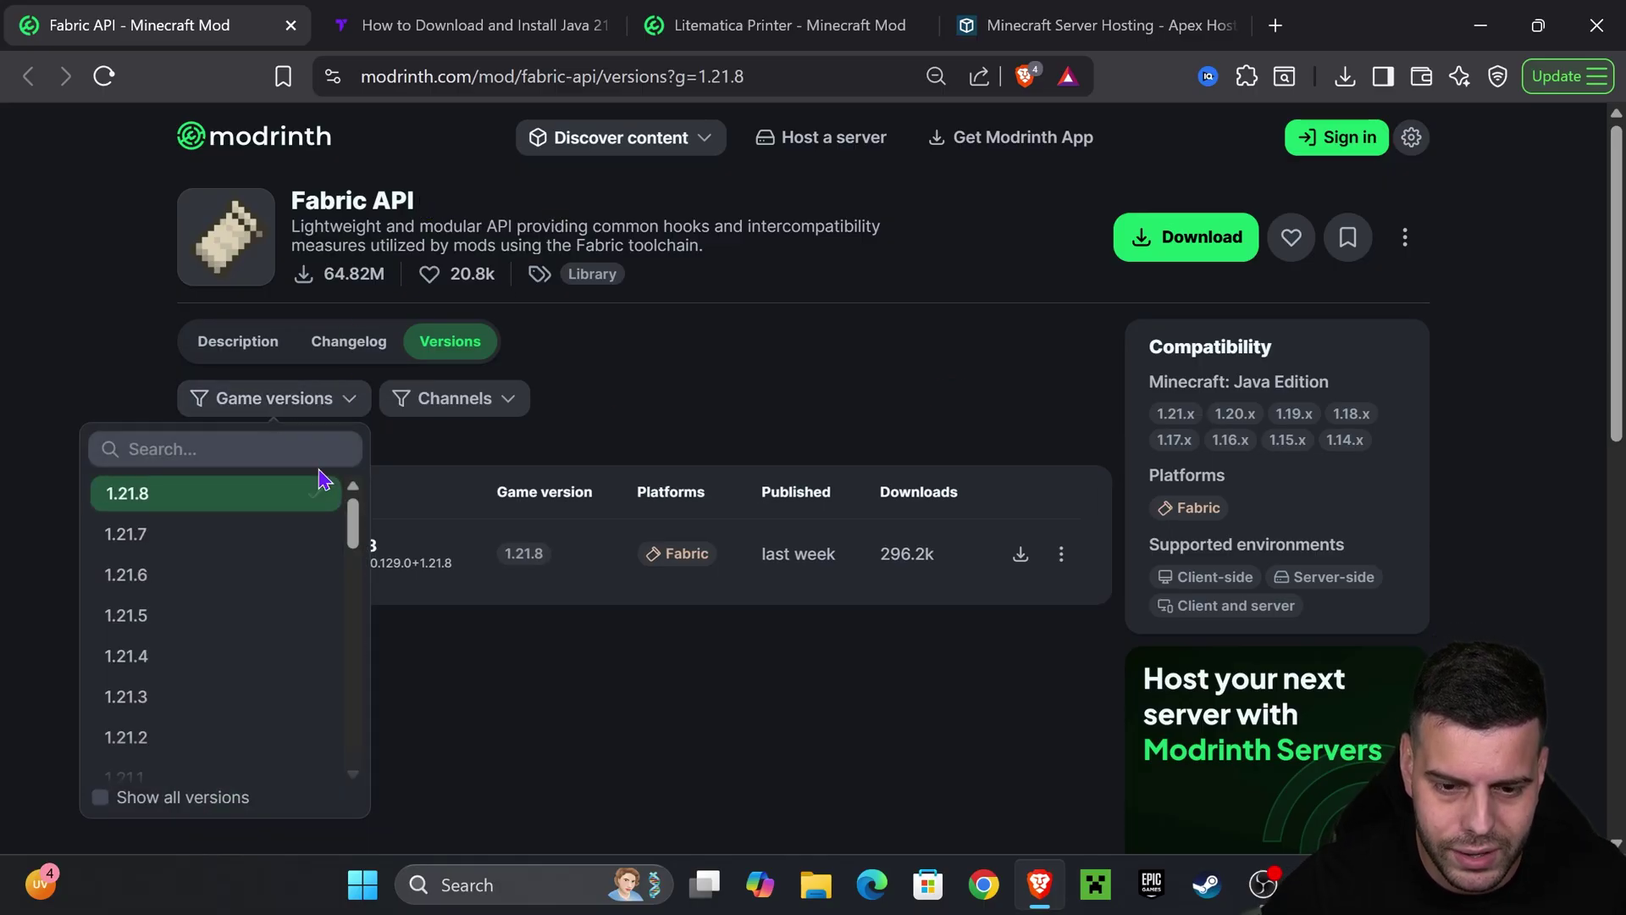
click(1019, 554)
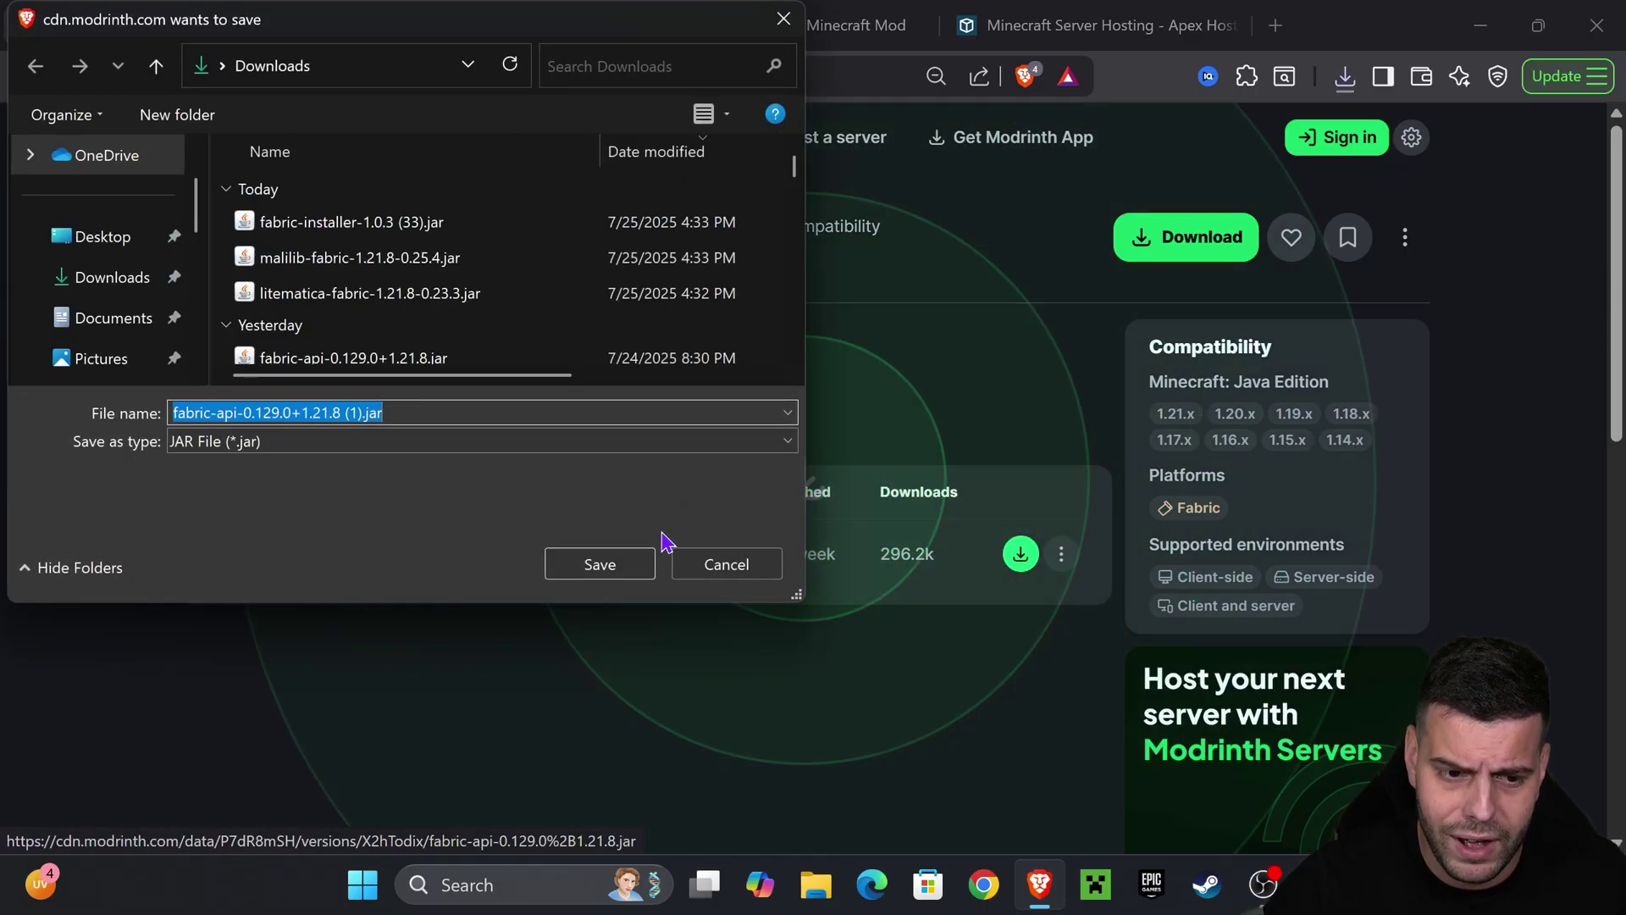
click(627, 563)
Shrink the browser window and place the downloaded fabric-api-0.129.0+1.21.8 (1).jar on the desktop beside the Fabric installer
drag(1087, 25, 327, 522)
click(322, 560)
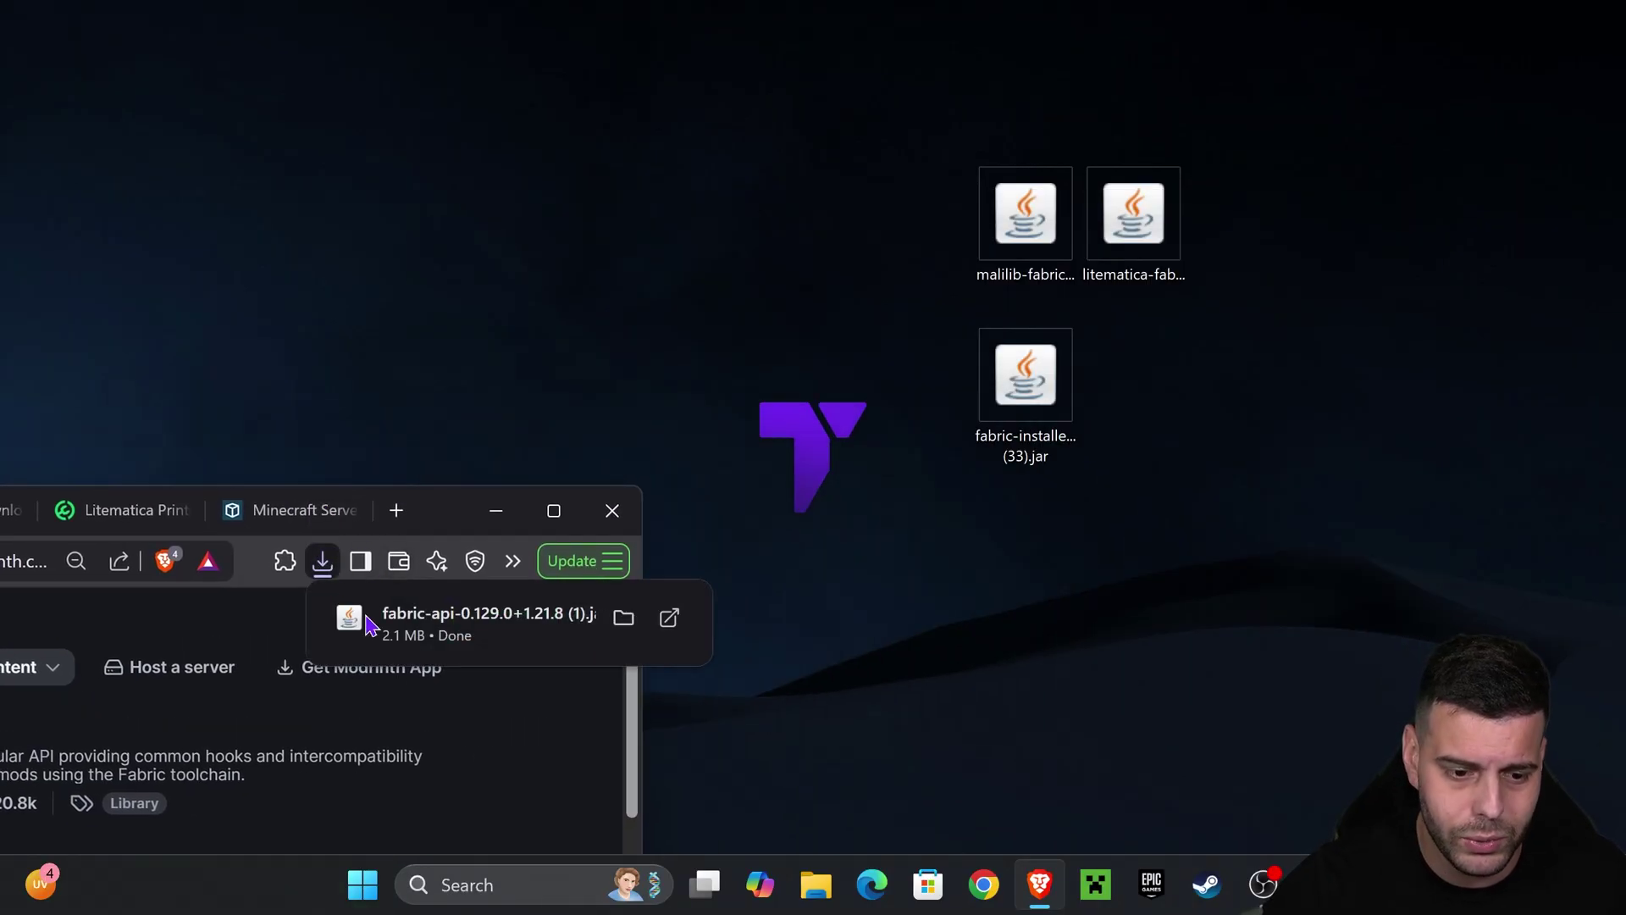
drag(368, 622, 1202, 406)
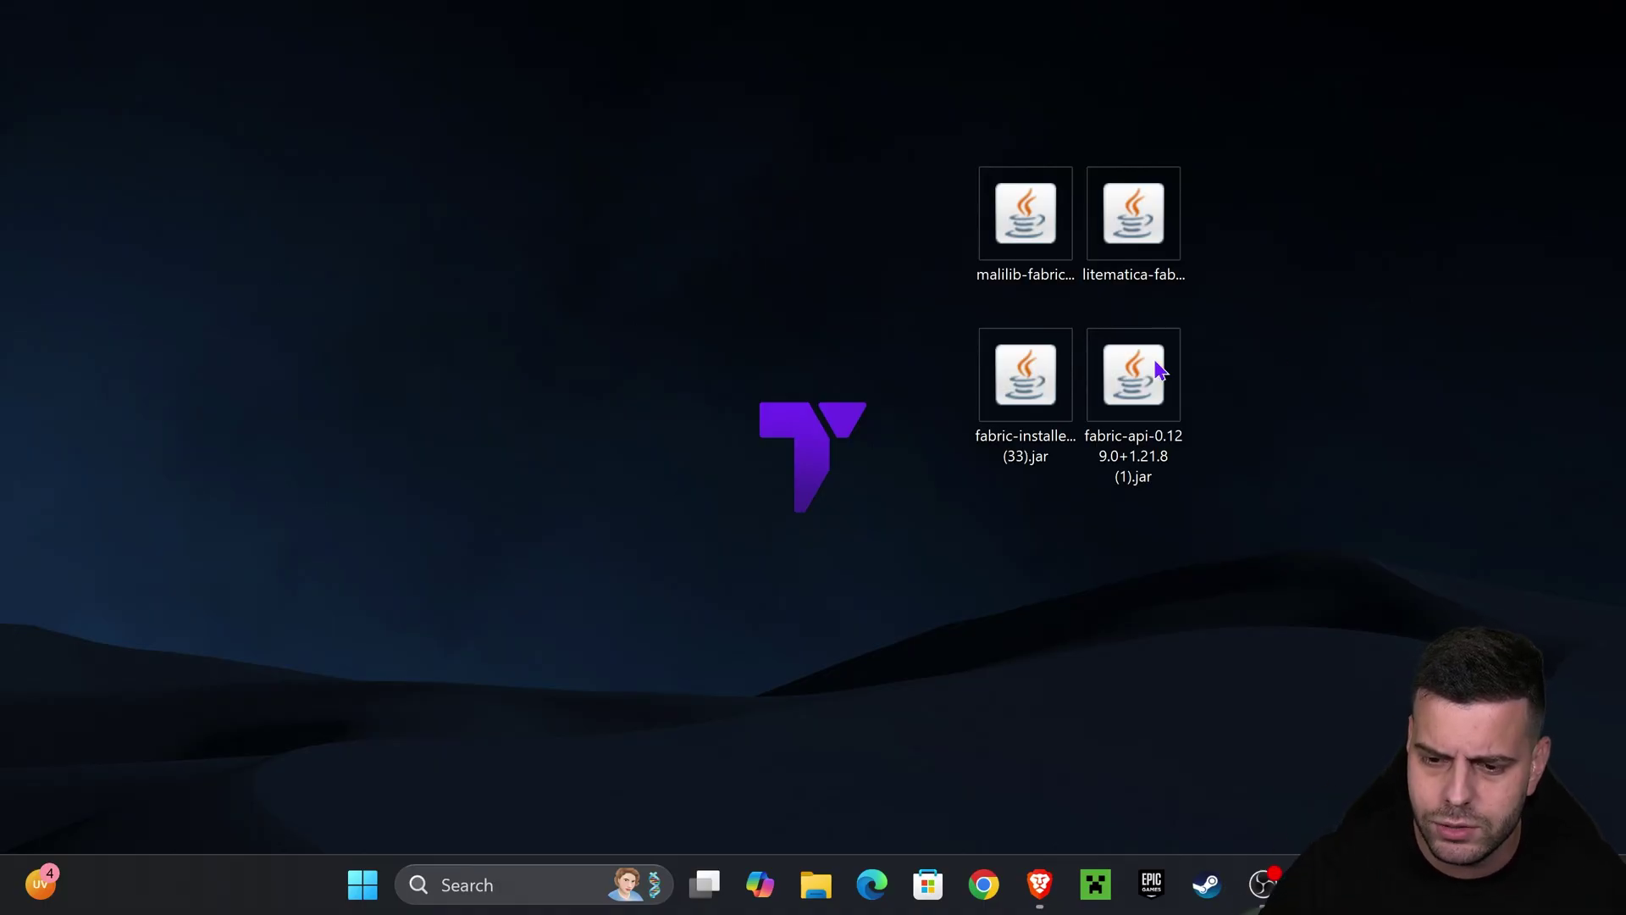
Set the Fabric installer apart from the mod files, run it and install the client loader for Minecraft 1.21.8
drag(1031, 371, 708, 210)
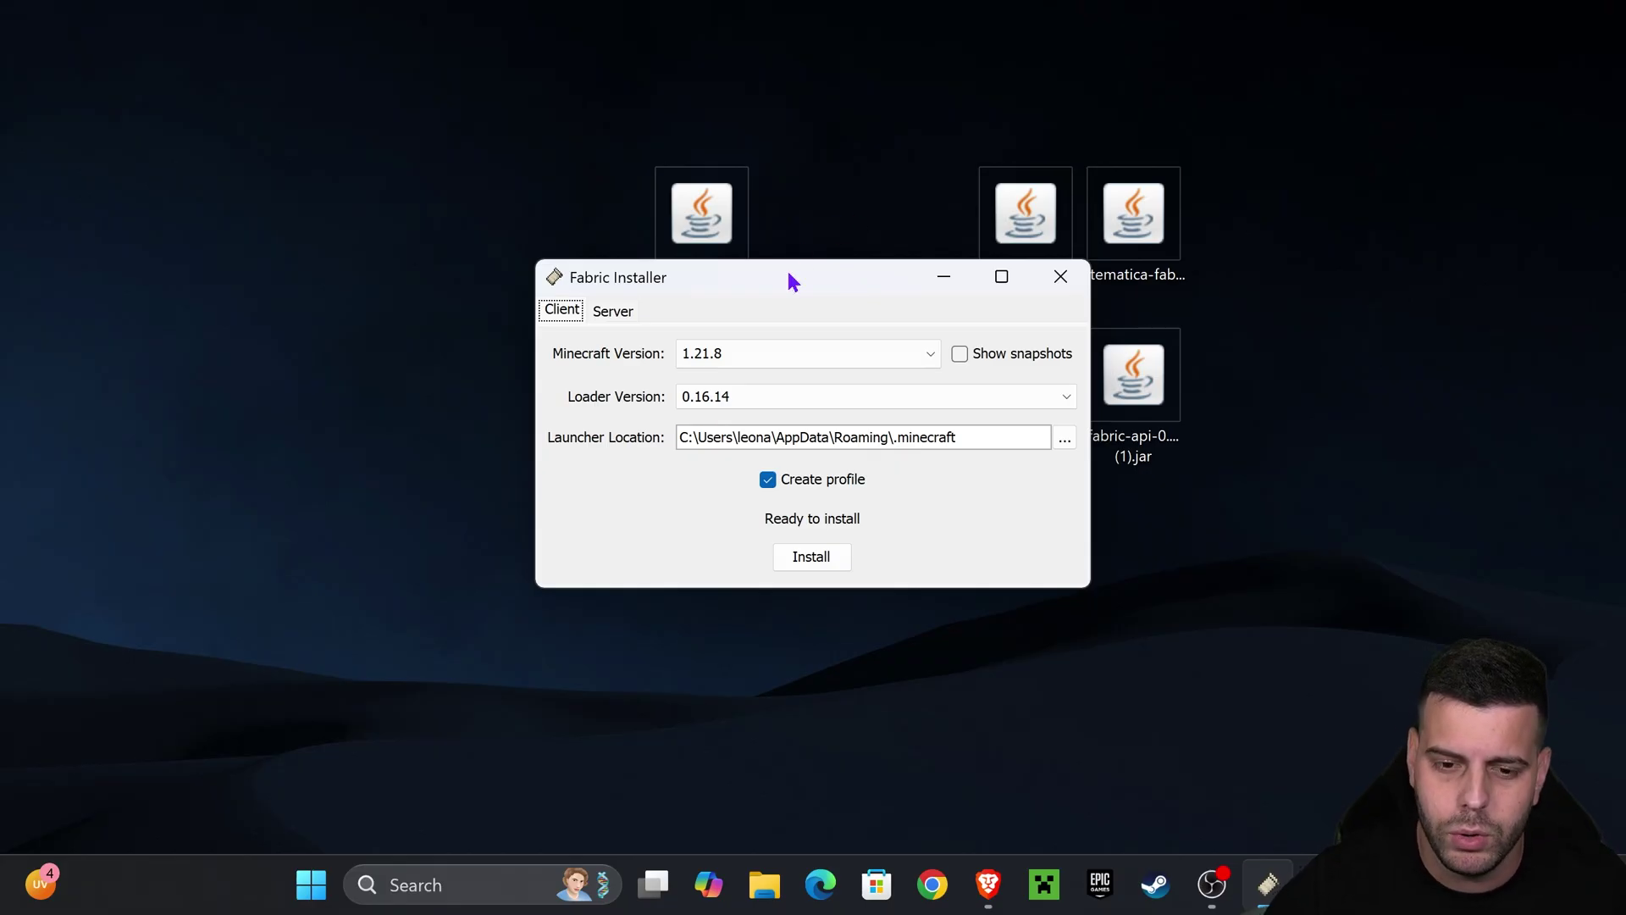
click(724, 353)
click(701, 381)
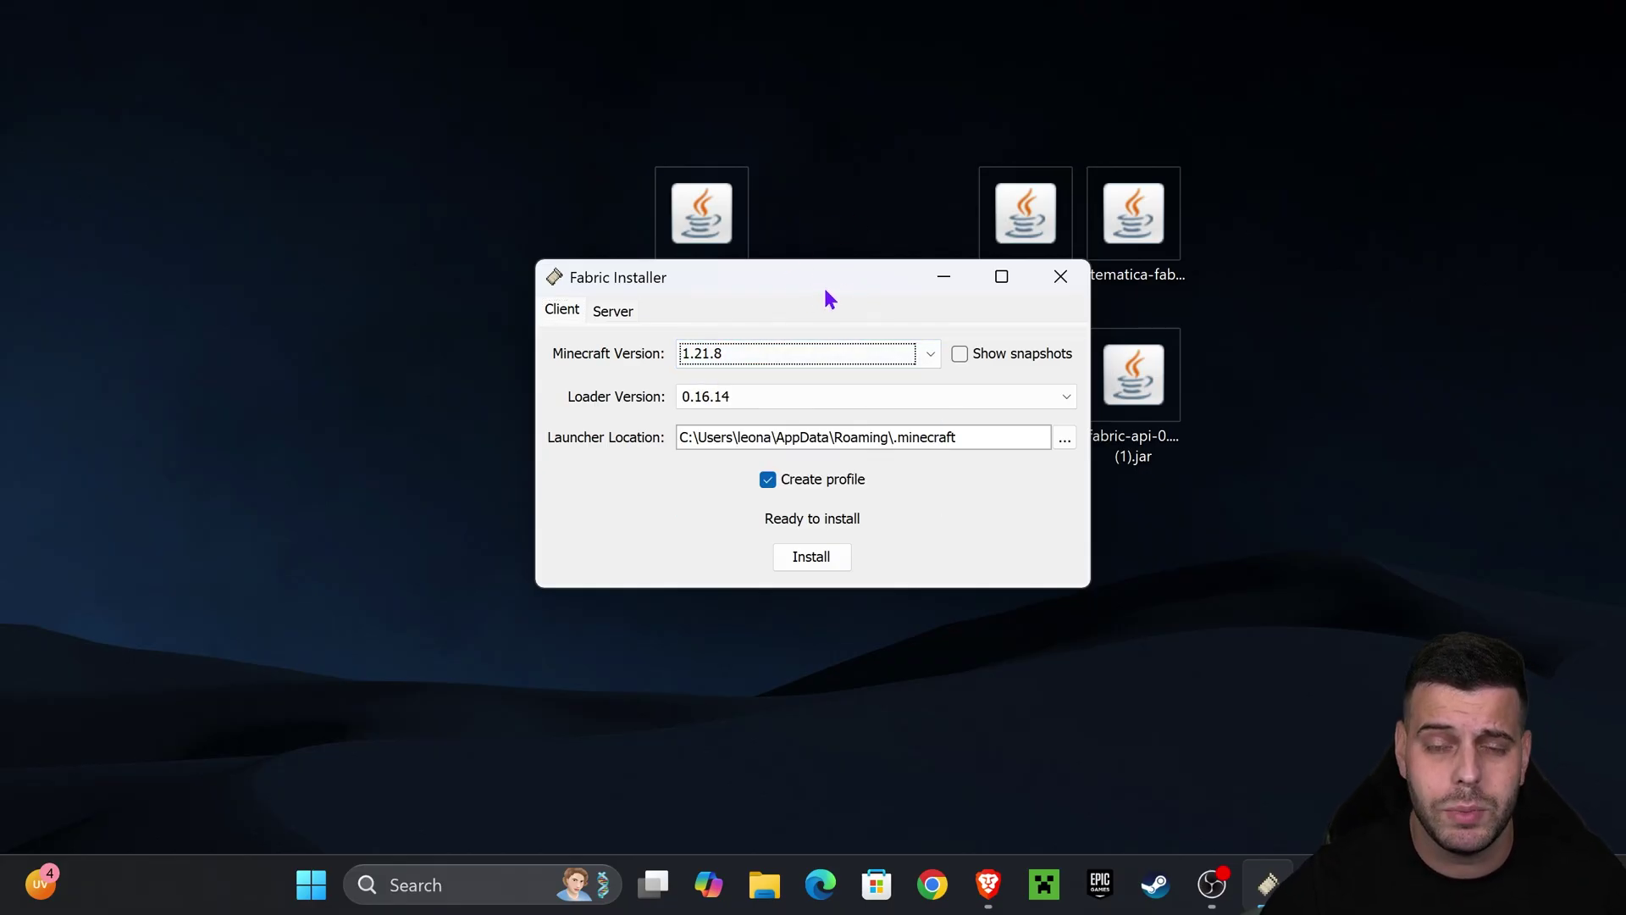
click(830, 555)
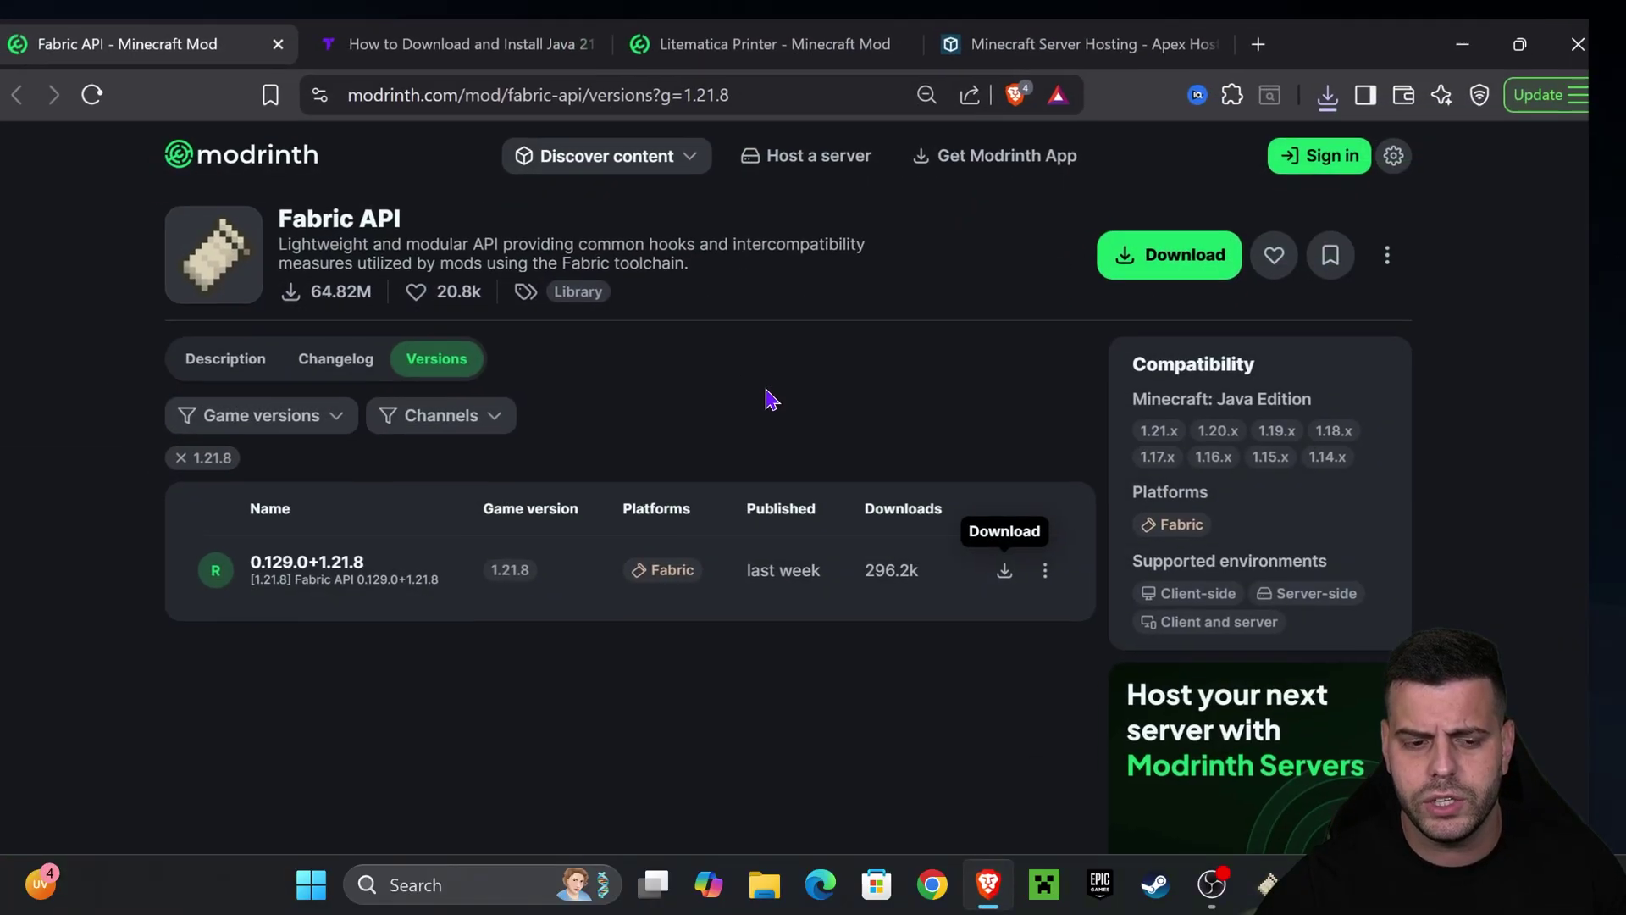
Review the tutorialy.net guide on downloading and installing Java 21 (JDK 21), then minimize the browser
click(458, 44)
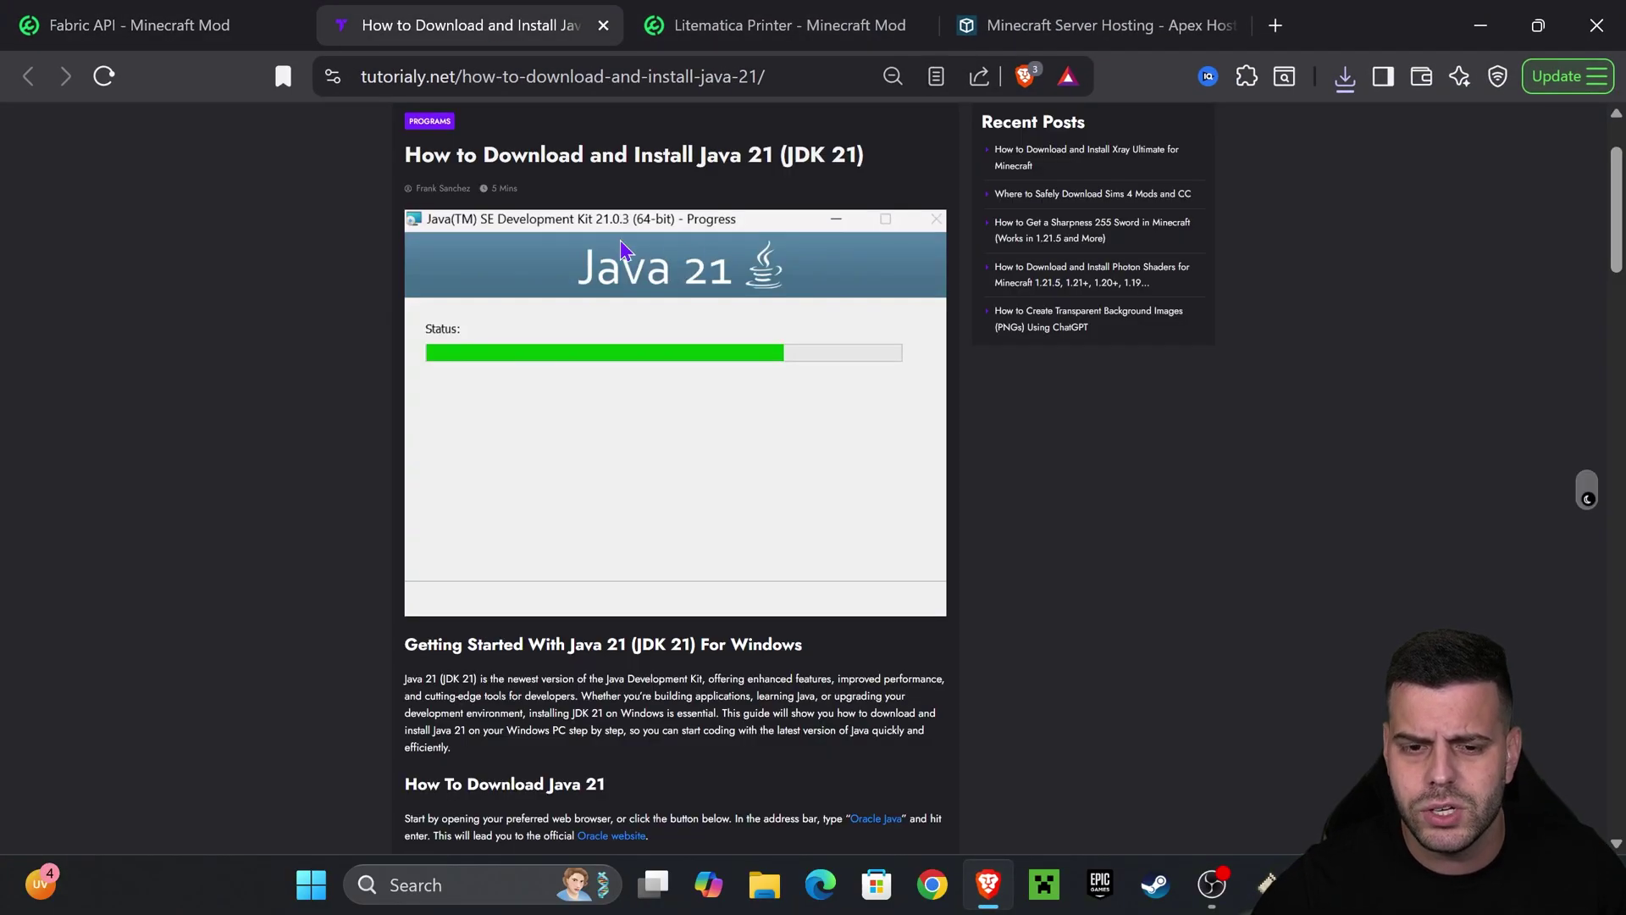
drag(774, 175, 684, 163)
click(840, 176)
scroll(853, 161, down, 10)
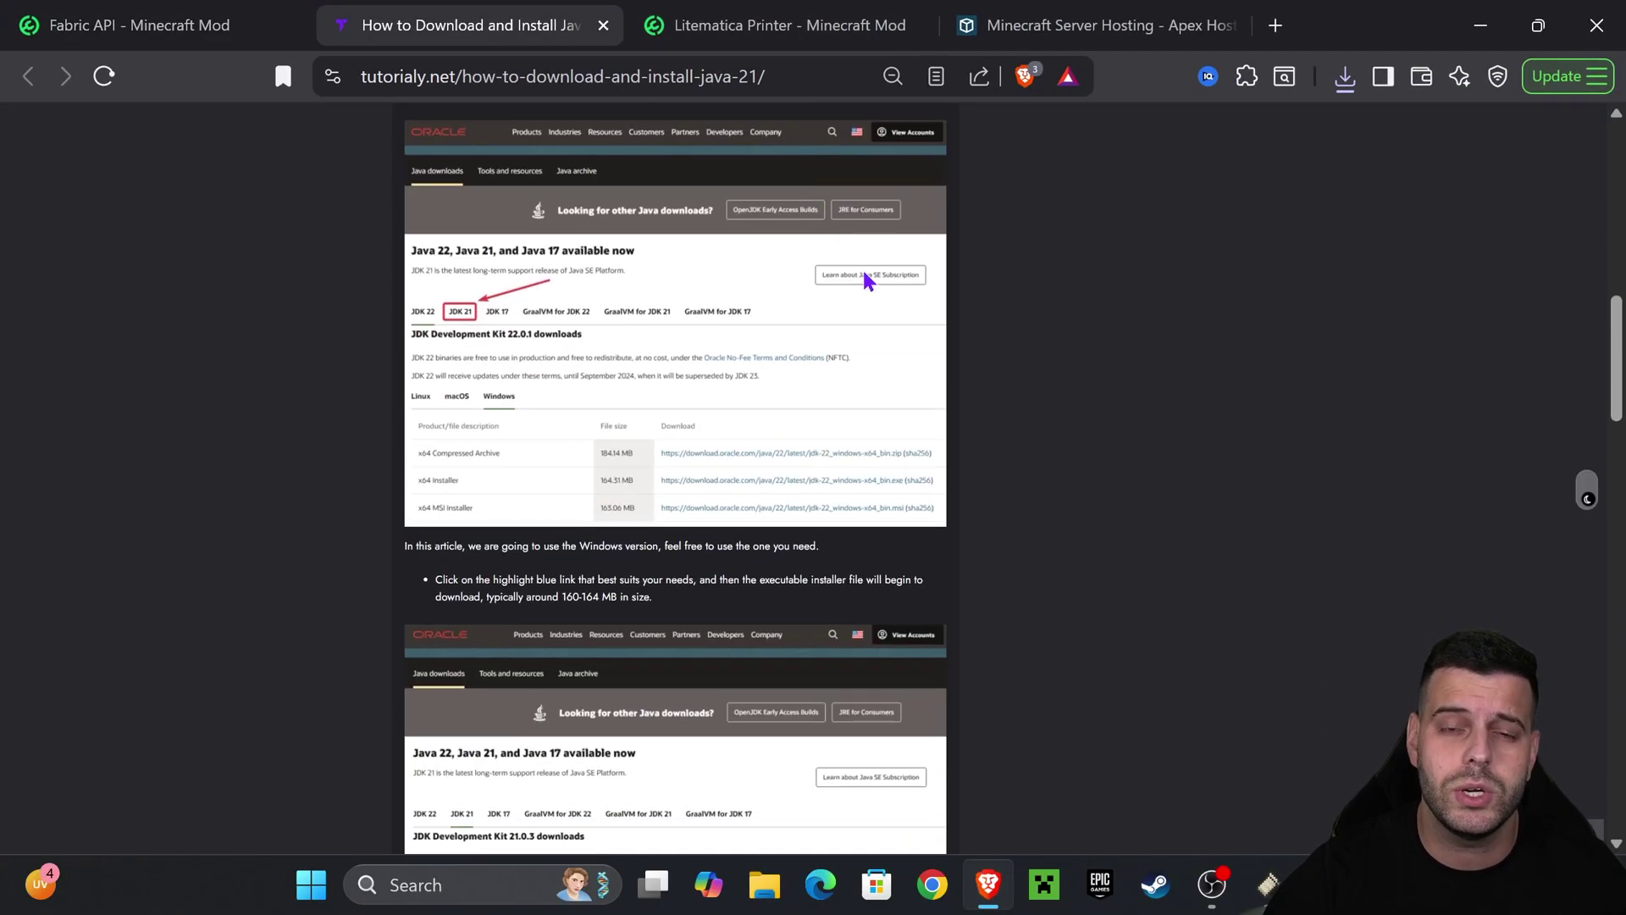
scroll(947, 329, down, 3)
scroll(968, 378, up, 10)
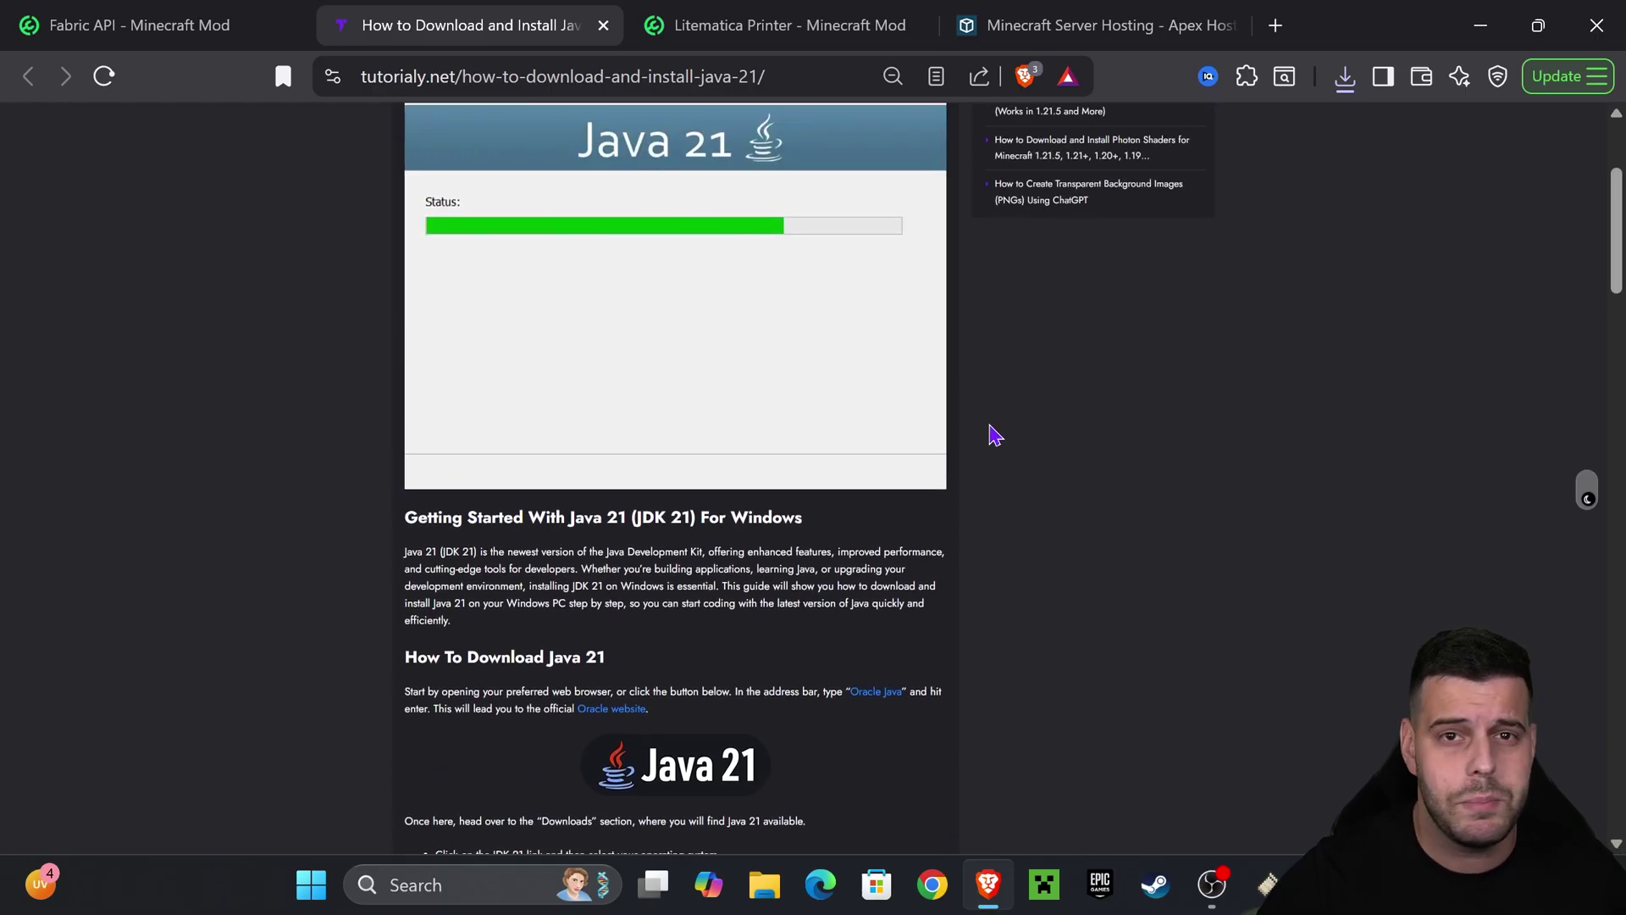
scroll(883, 353, up, 3)
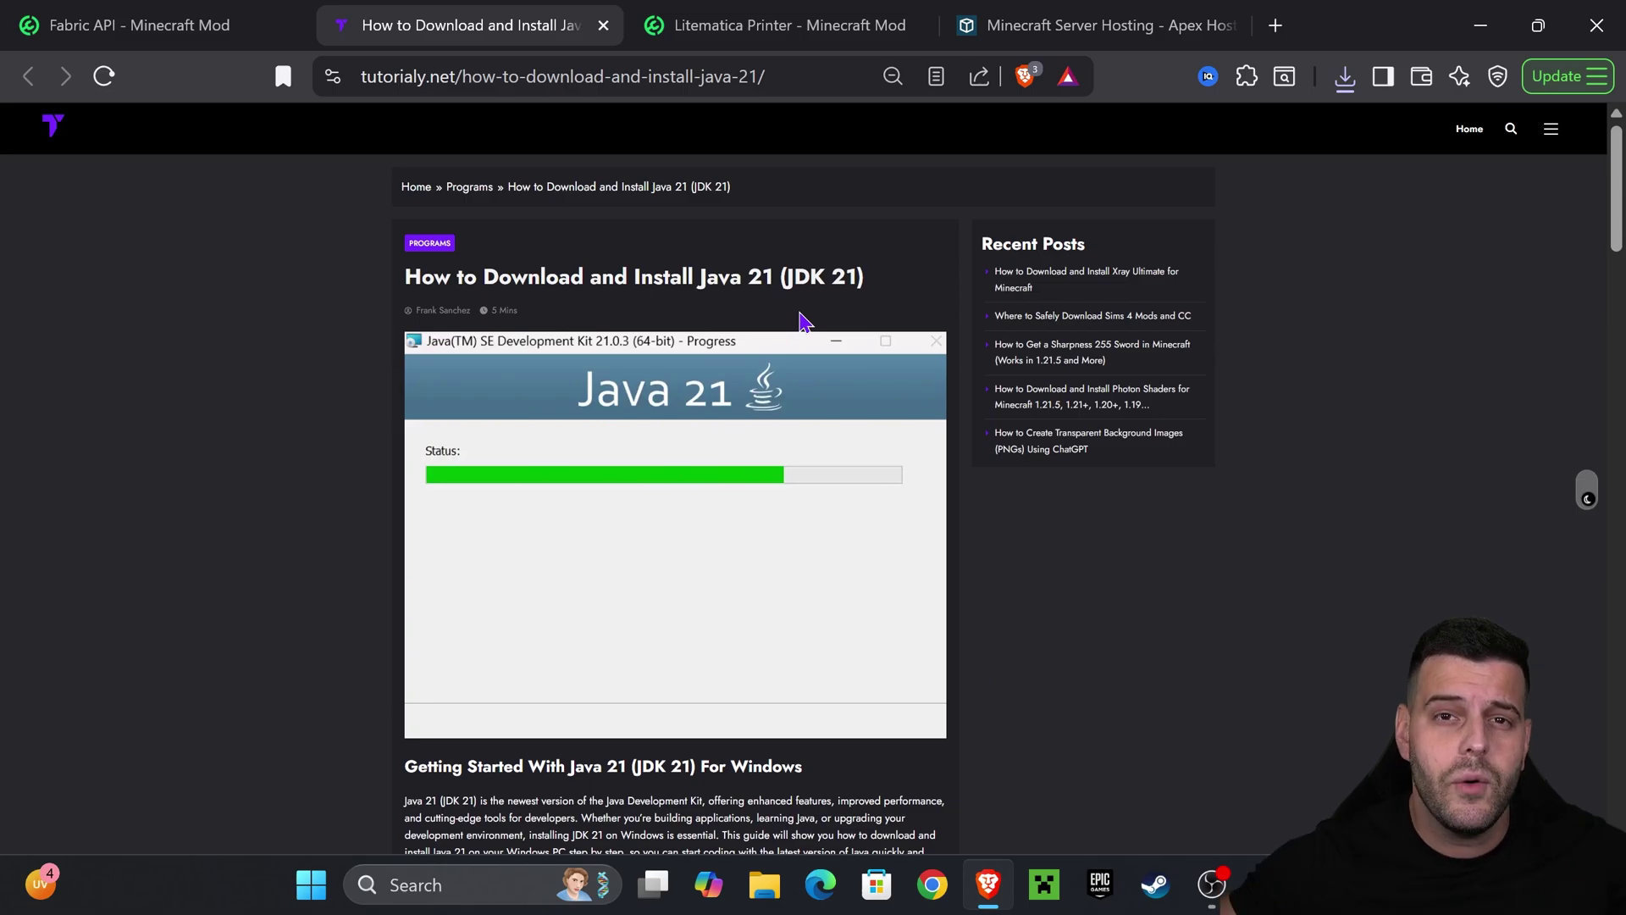
scroll(847, 356, down, 20)
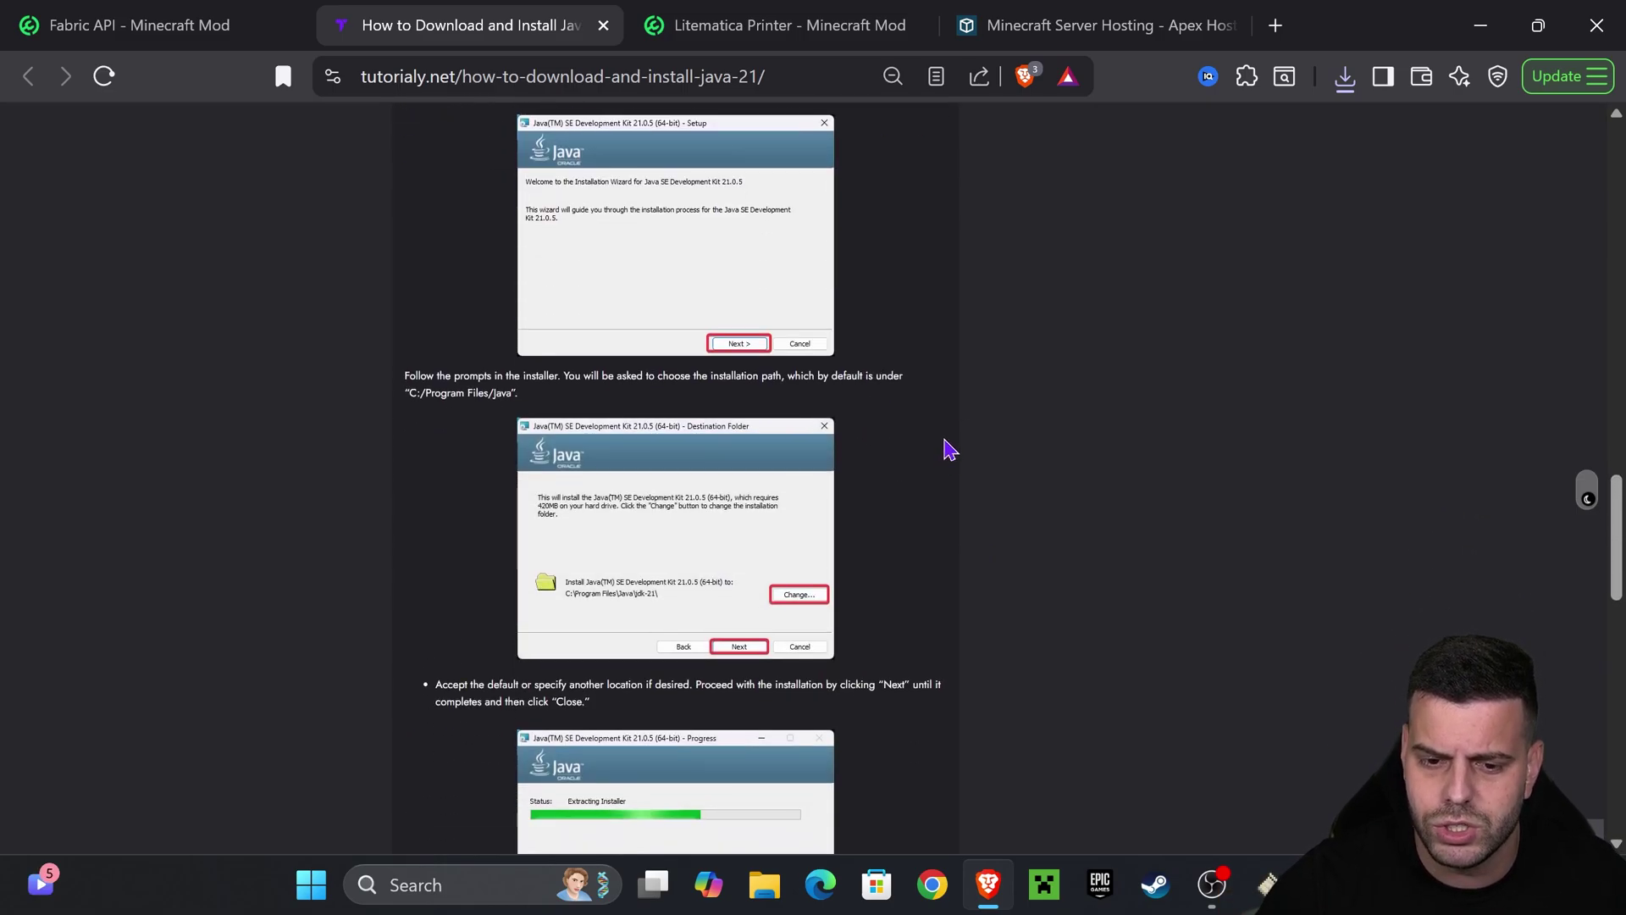
scroll(846, 355, up, 5)
scroll(832, 288, down, 5)
scroll(931, 263, up, 5)
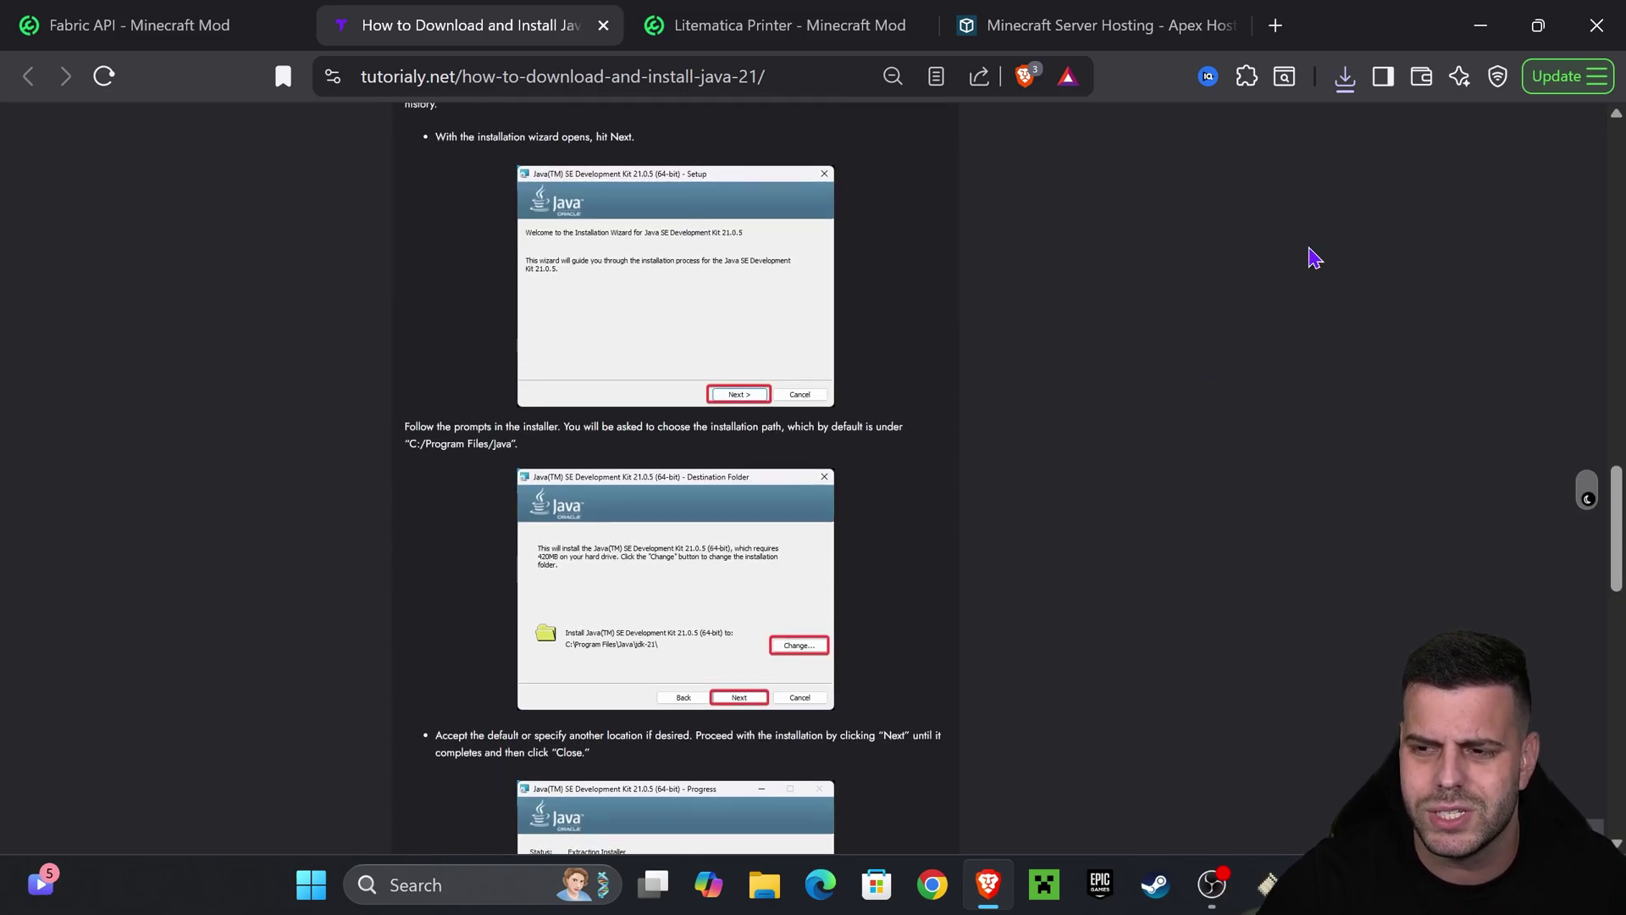
click(1478, 14)
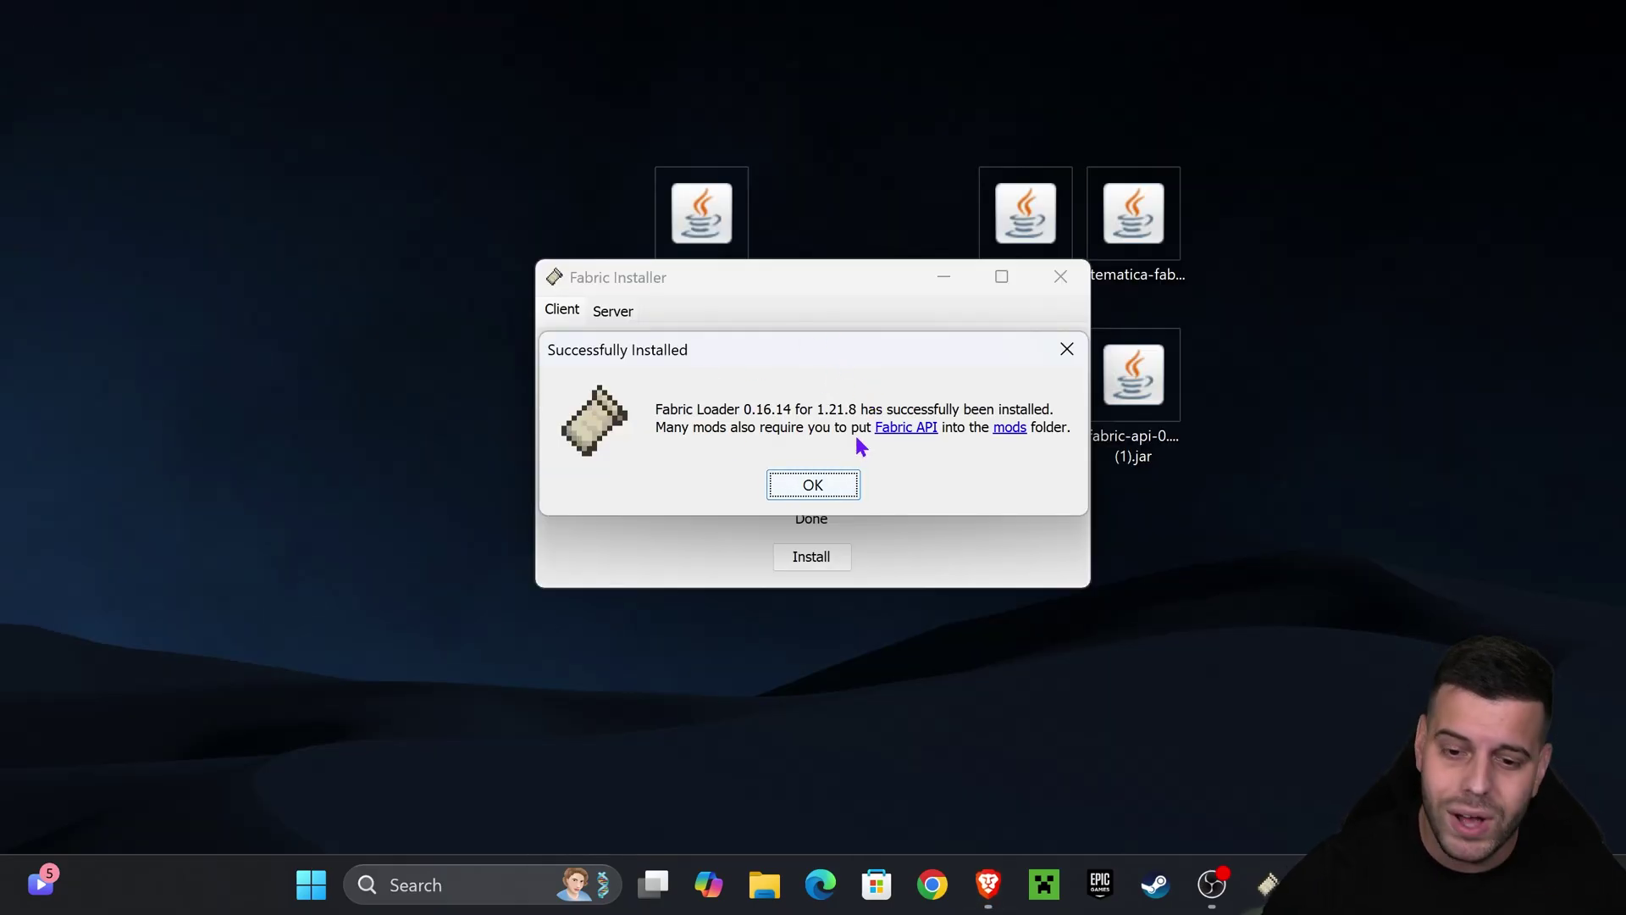
Close the Fabric installer and delete its jar, leaving the three mod jars moved together toward the middle of the desktop
click(843, 484)
click(1060, 276)
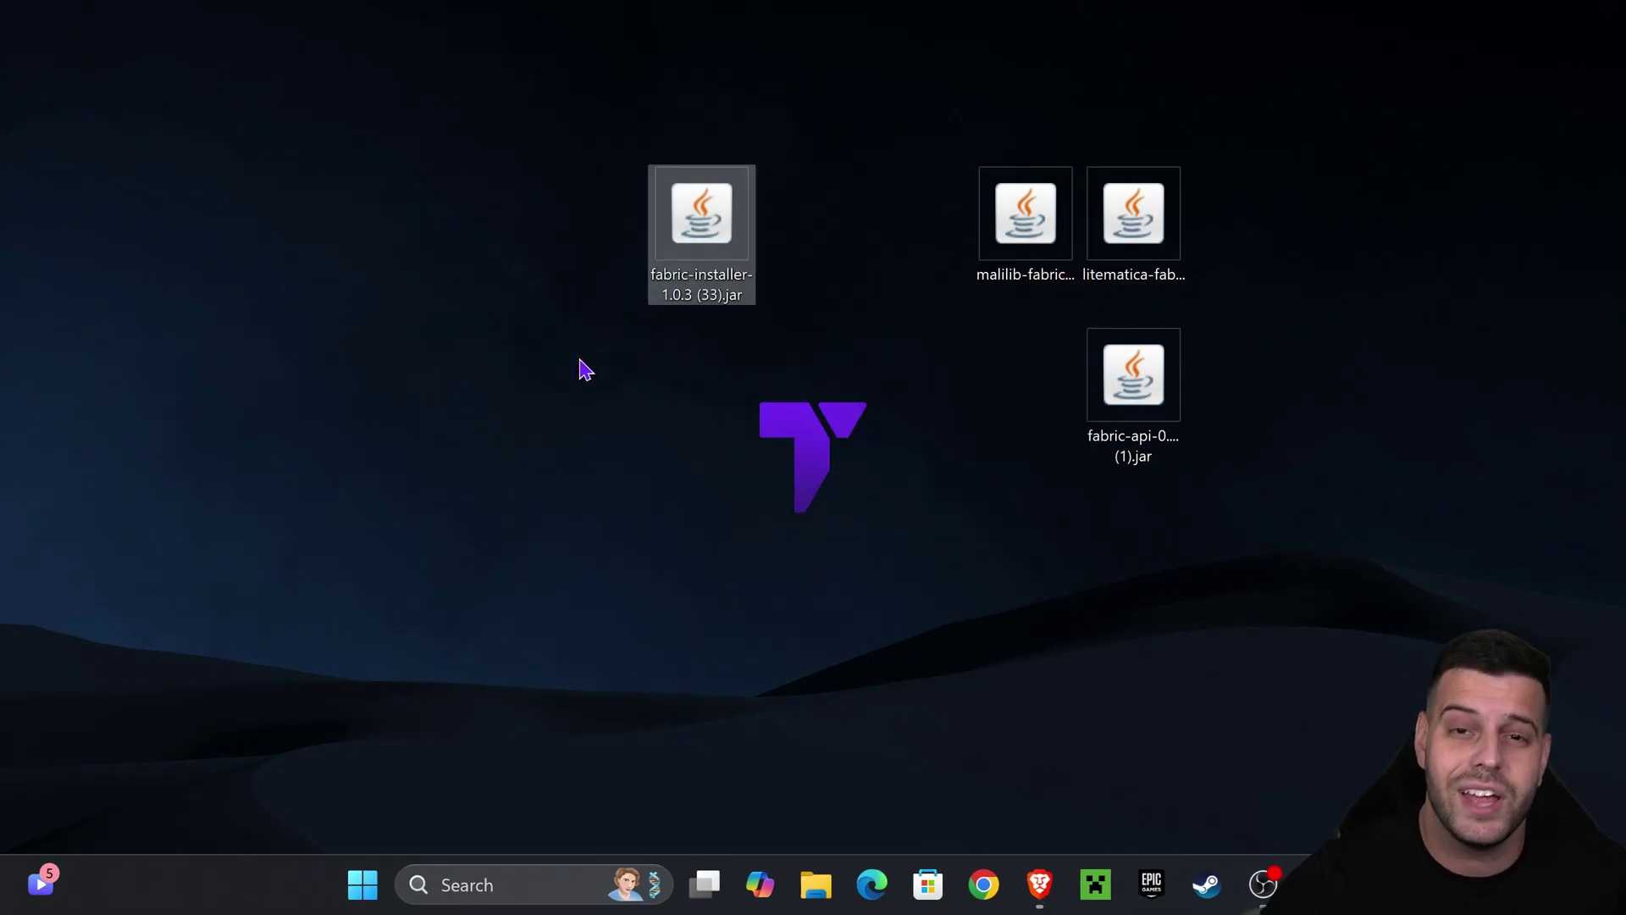
key(Delete)
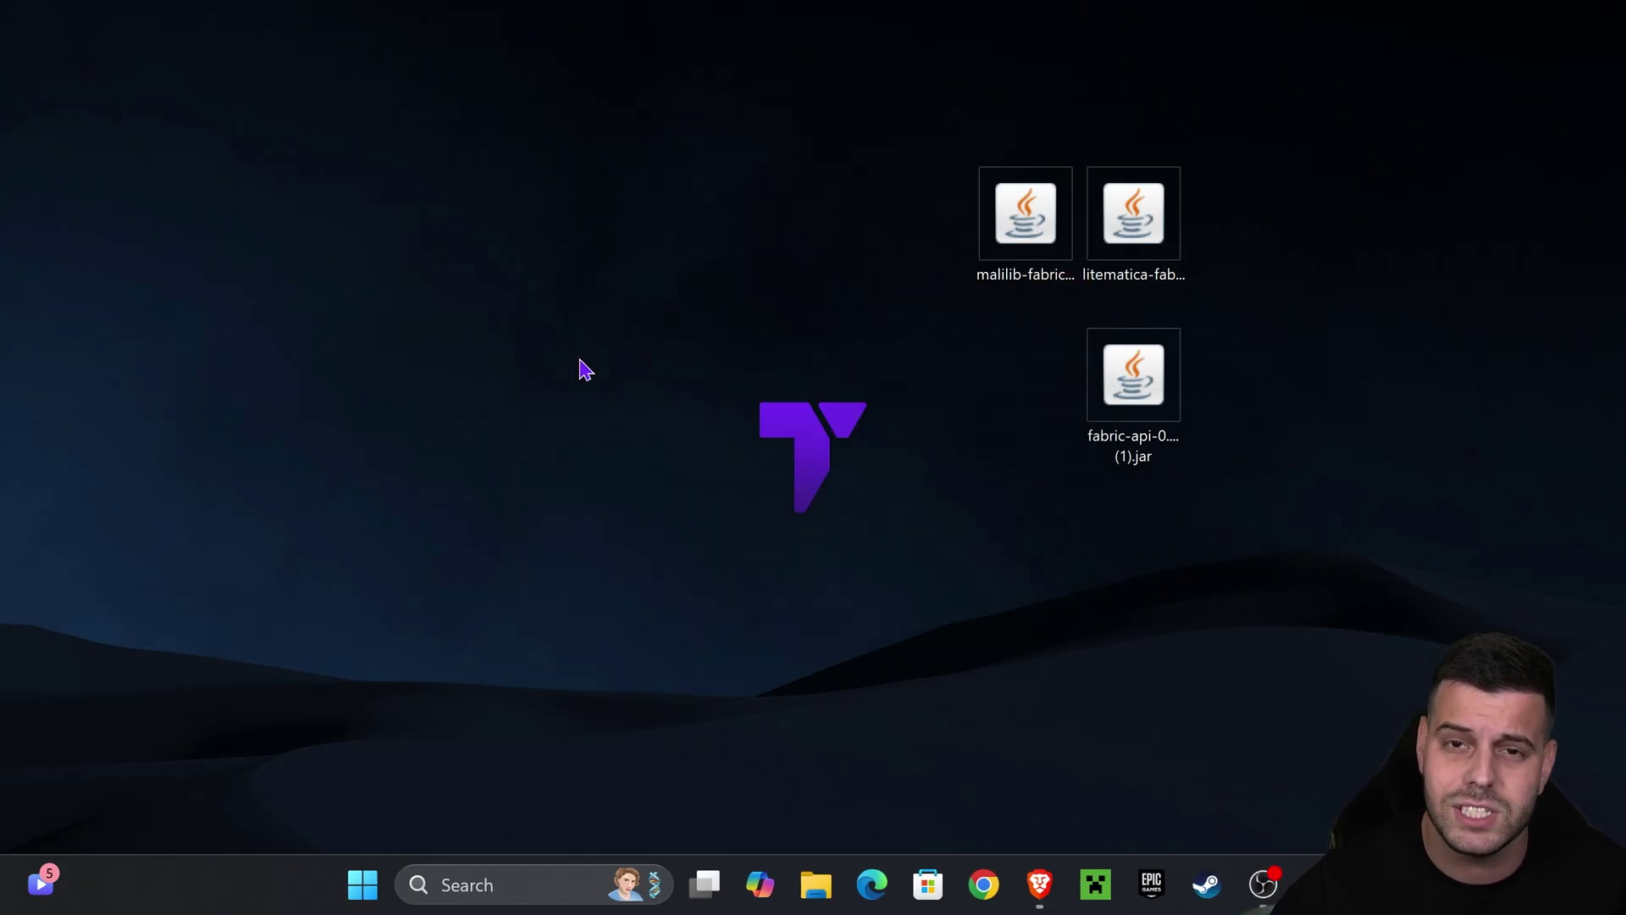
drag(936, 224, 1190, 344)
drag(1115, 229, 703, 228)
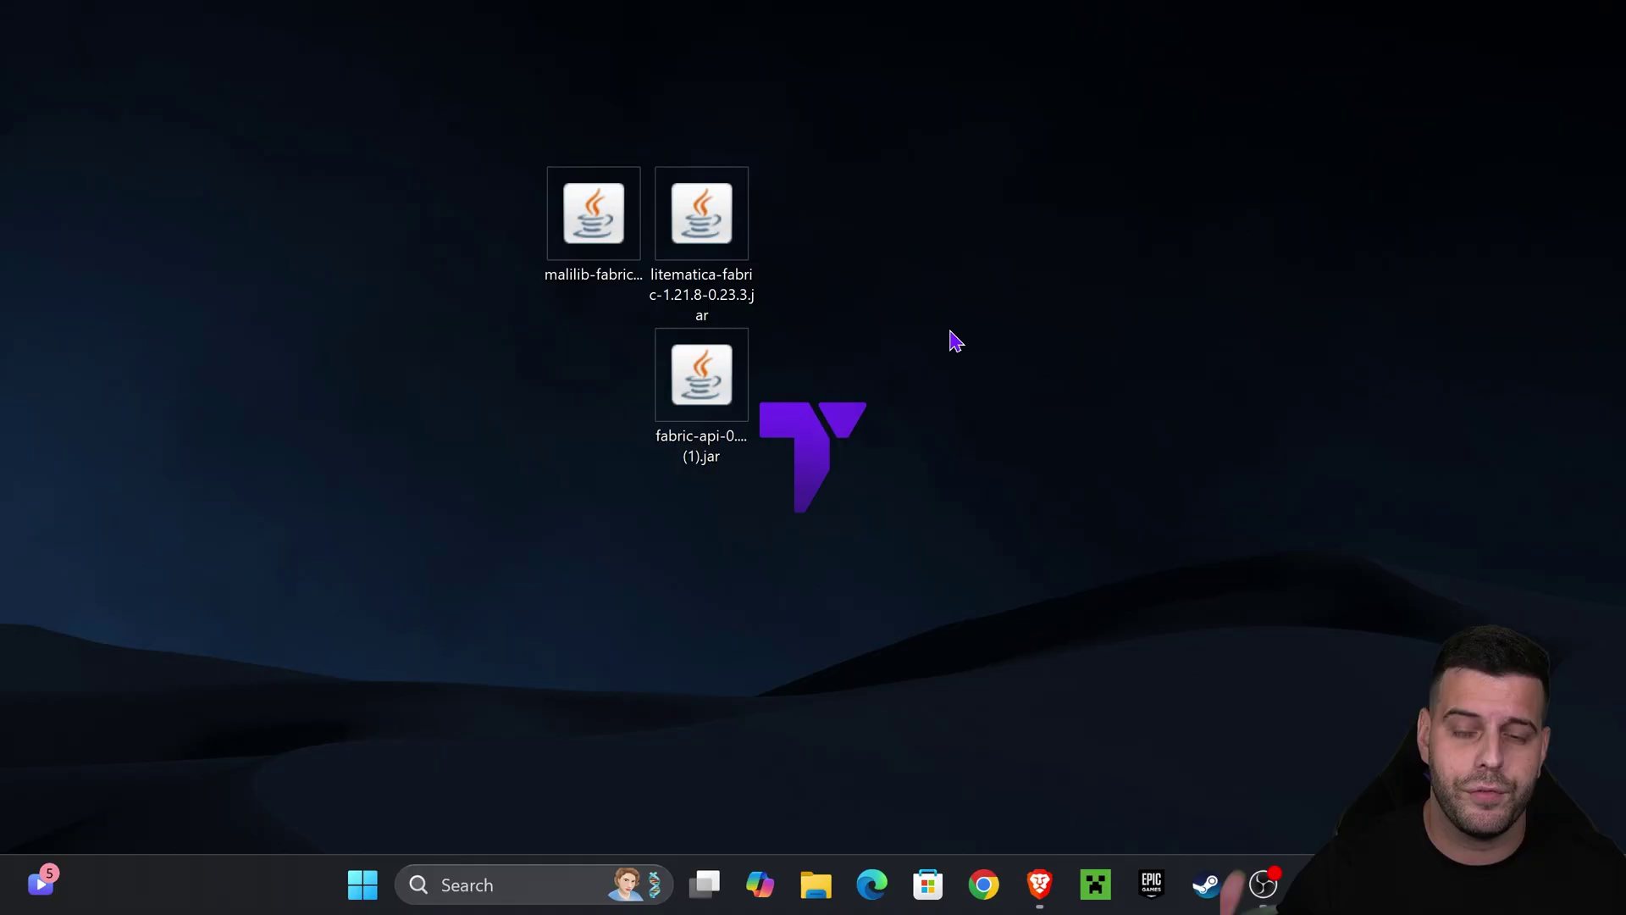
Open the fabric-loader-1.21.8 installation's folder from Minecraft Launcher, with modded versions shown in the installations list
click(1115, 886)
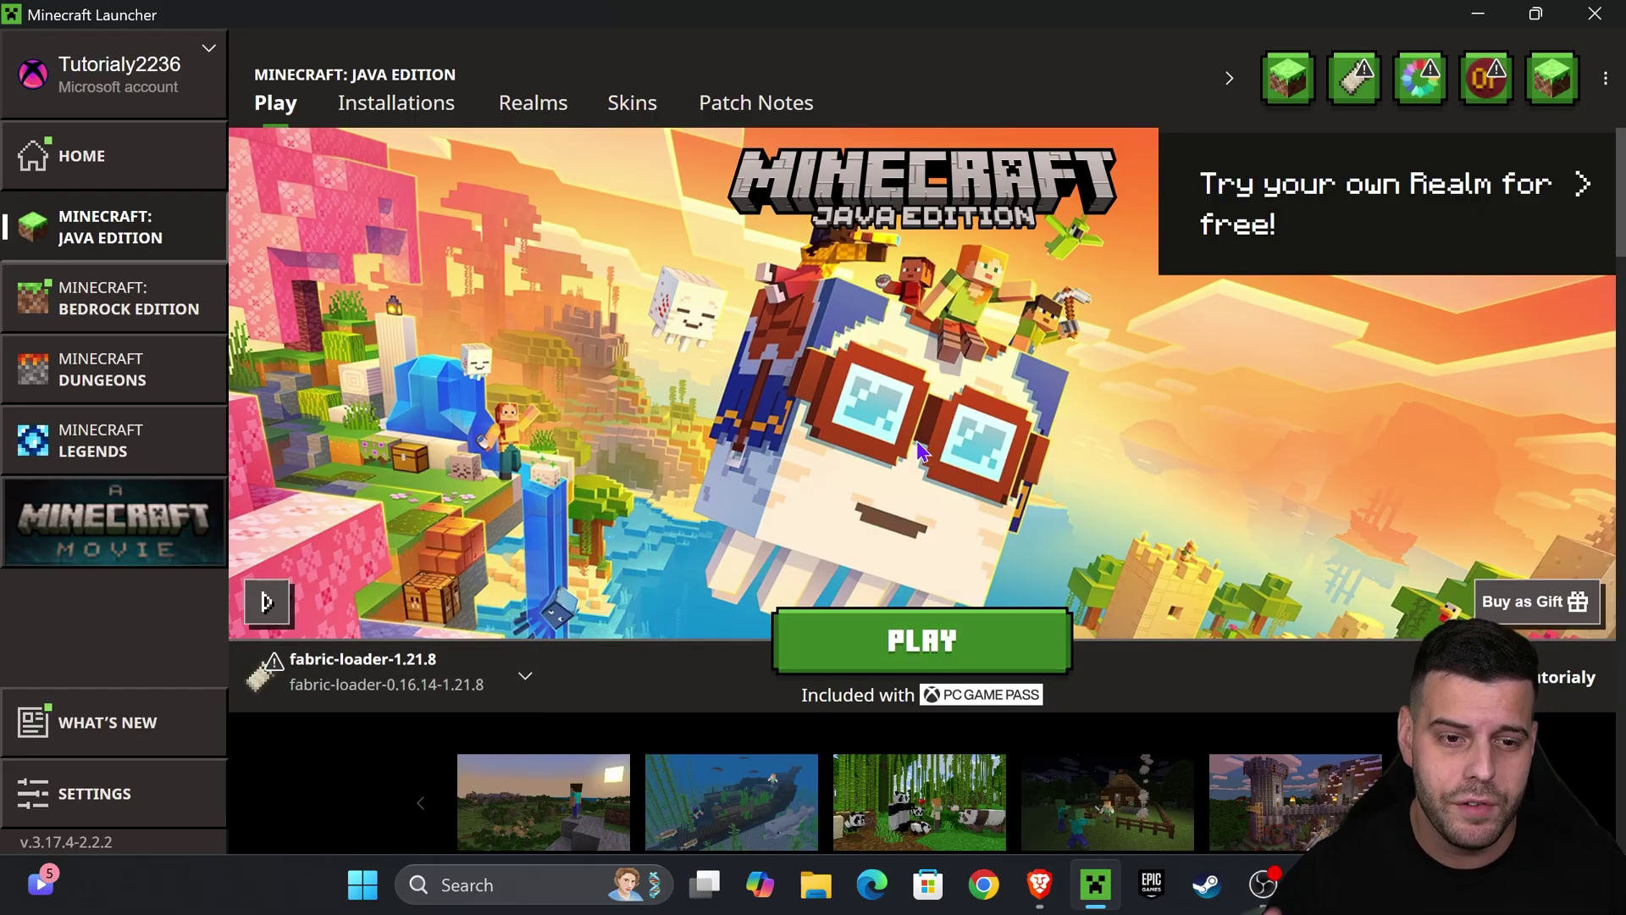
click(424, 119)
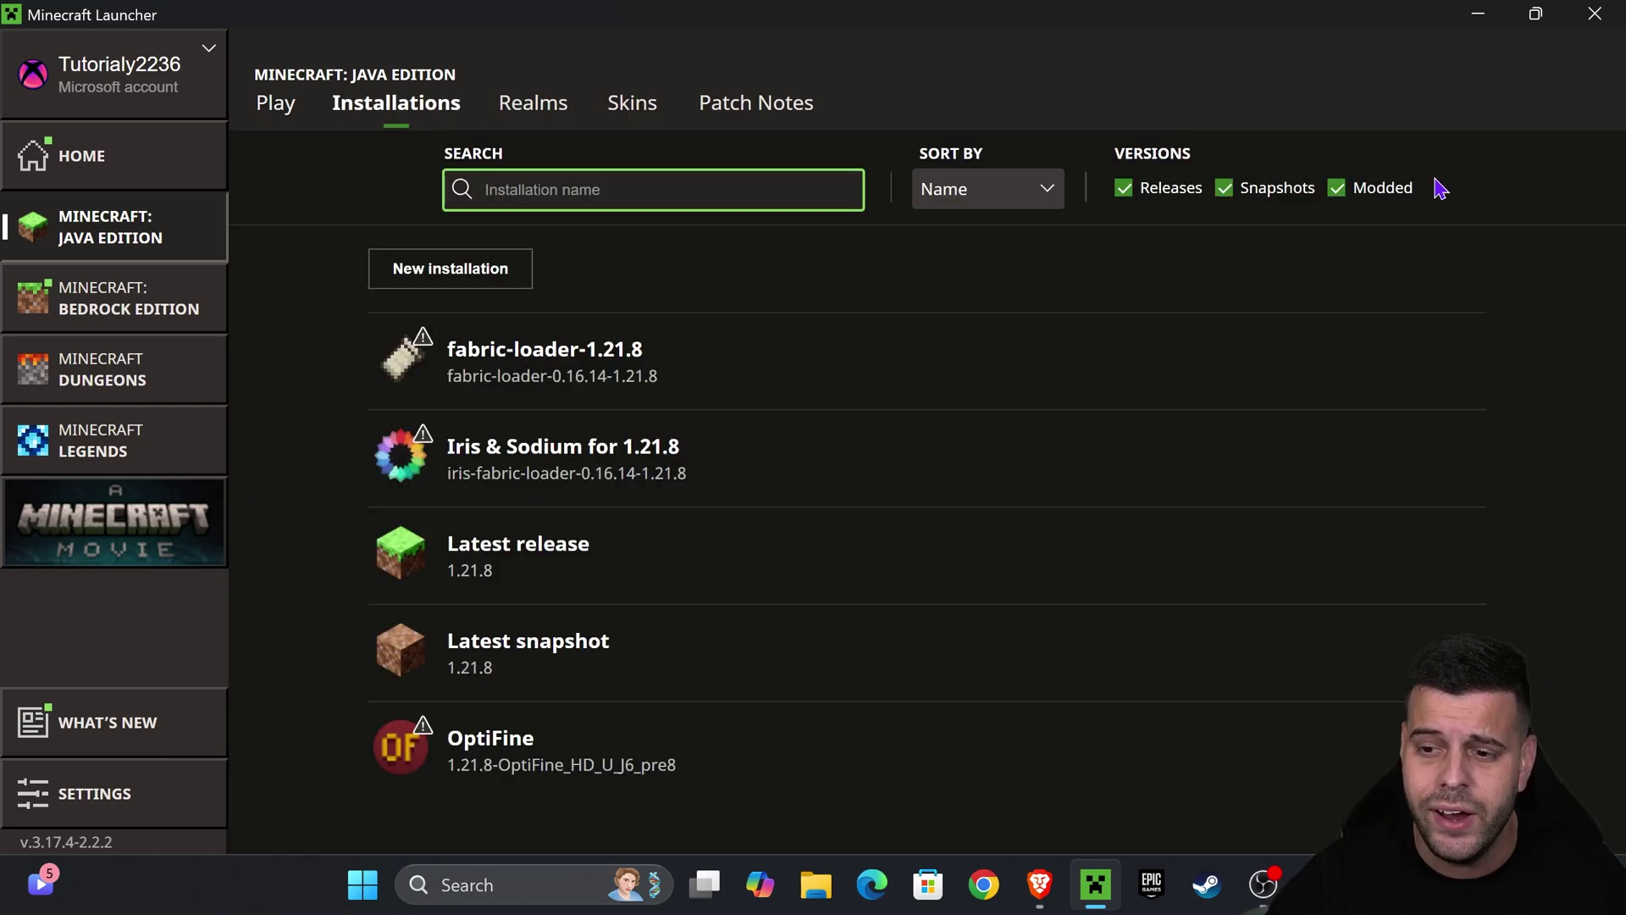
click(1338, 193)
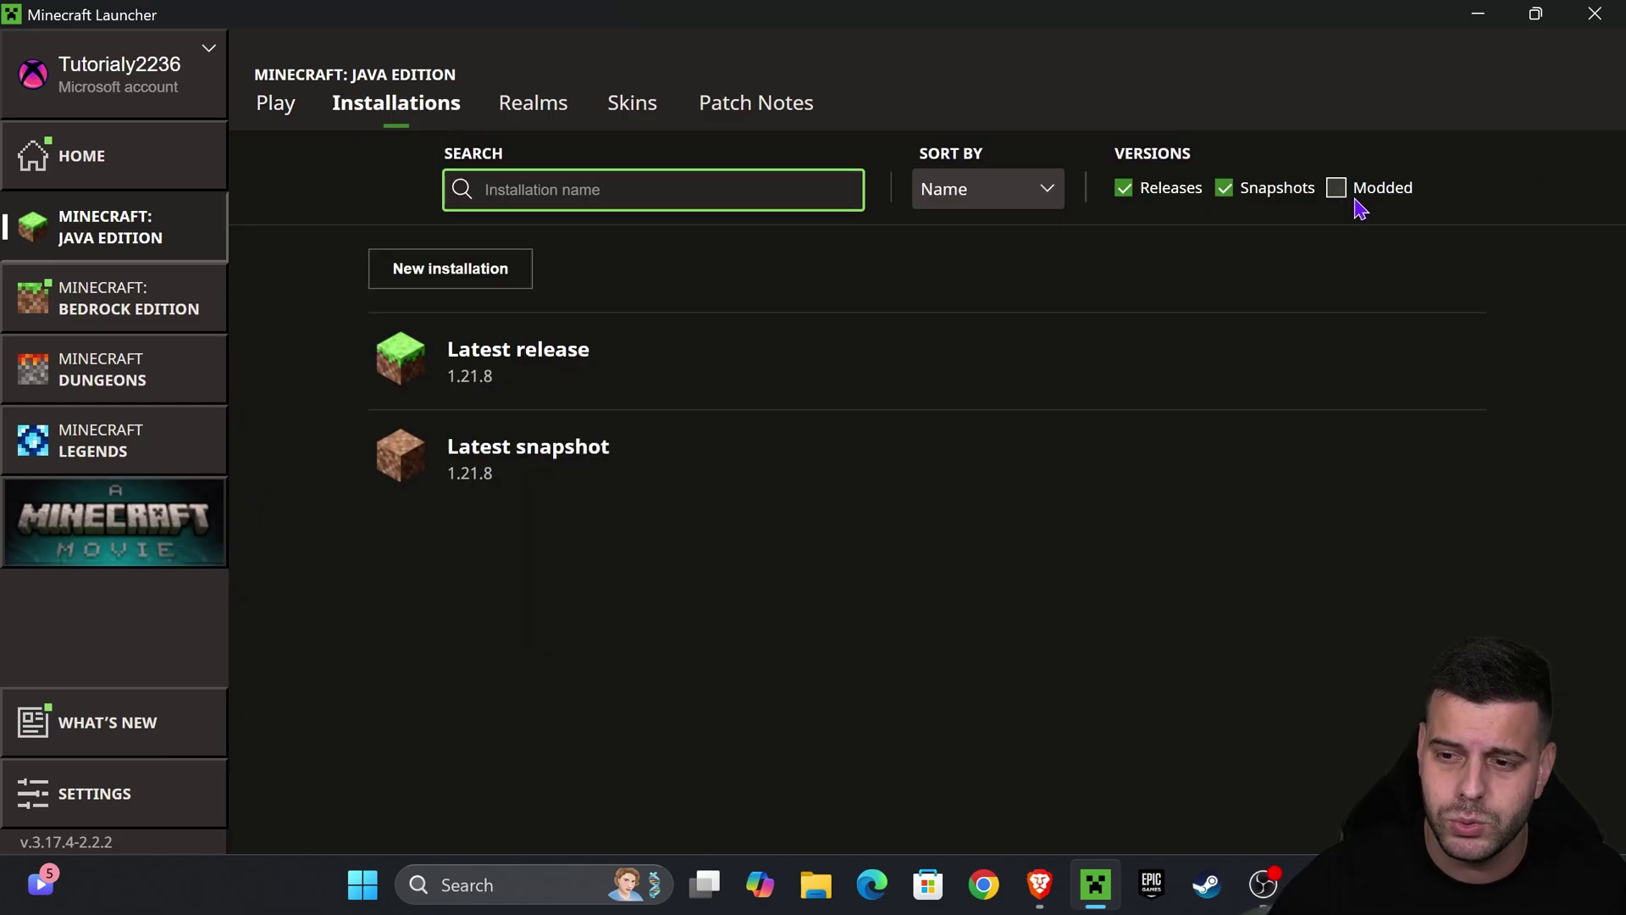
click(1351, 197)
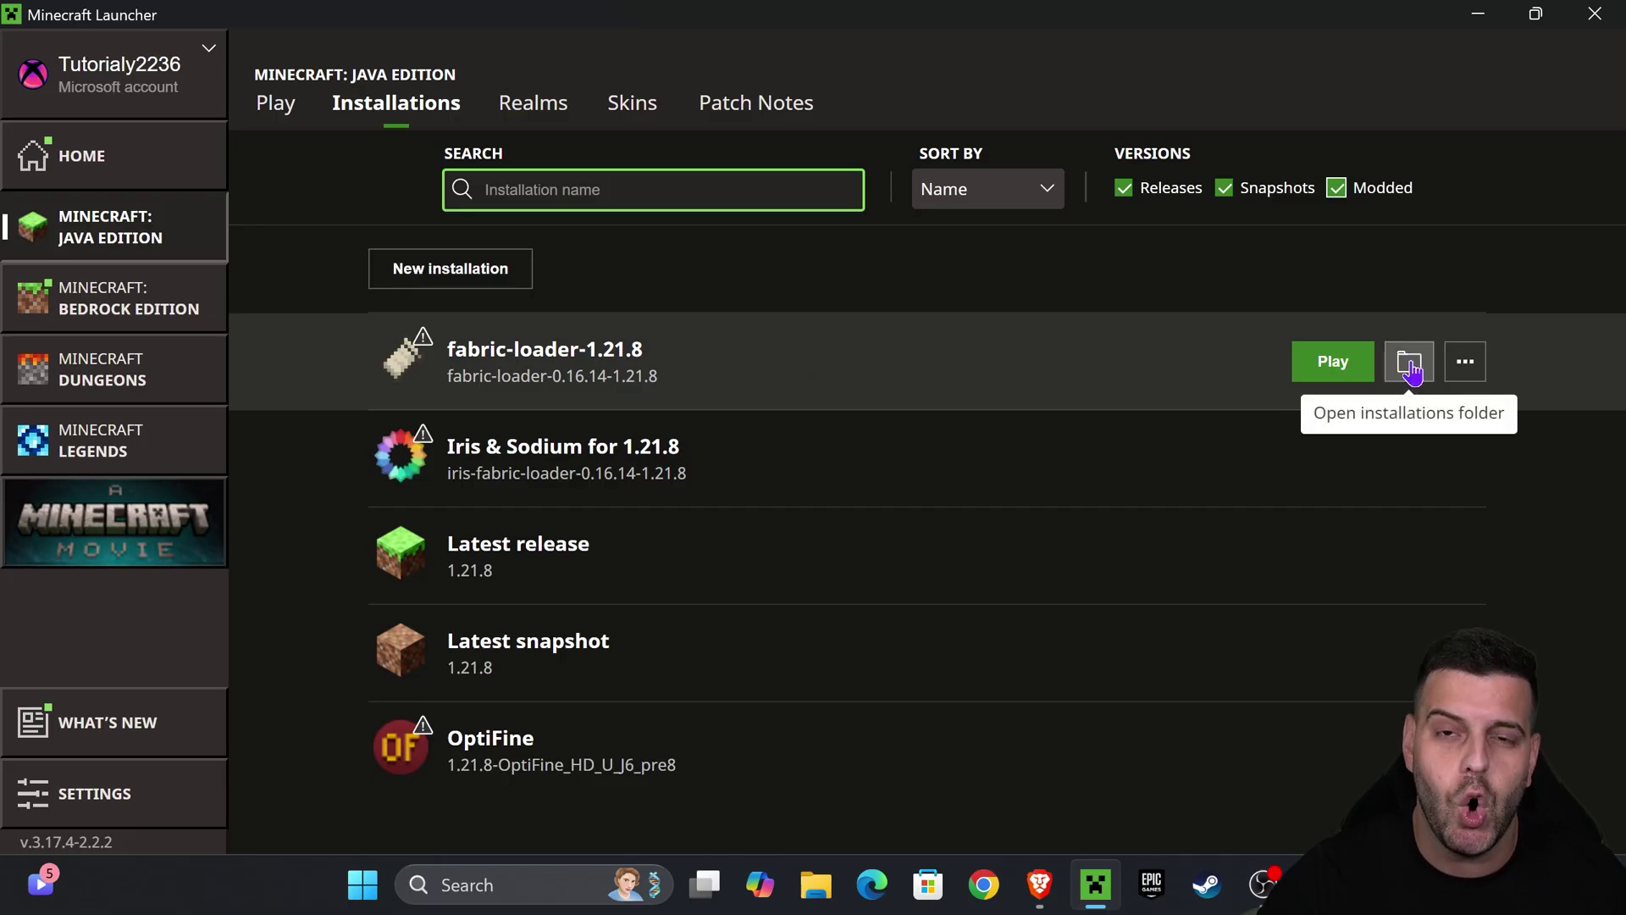
click(1408, 362)
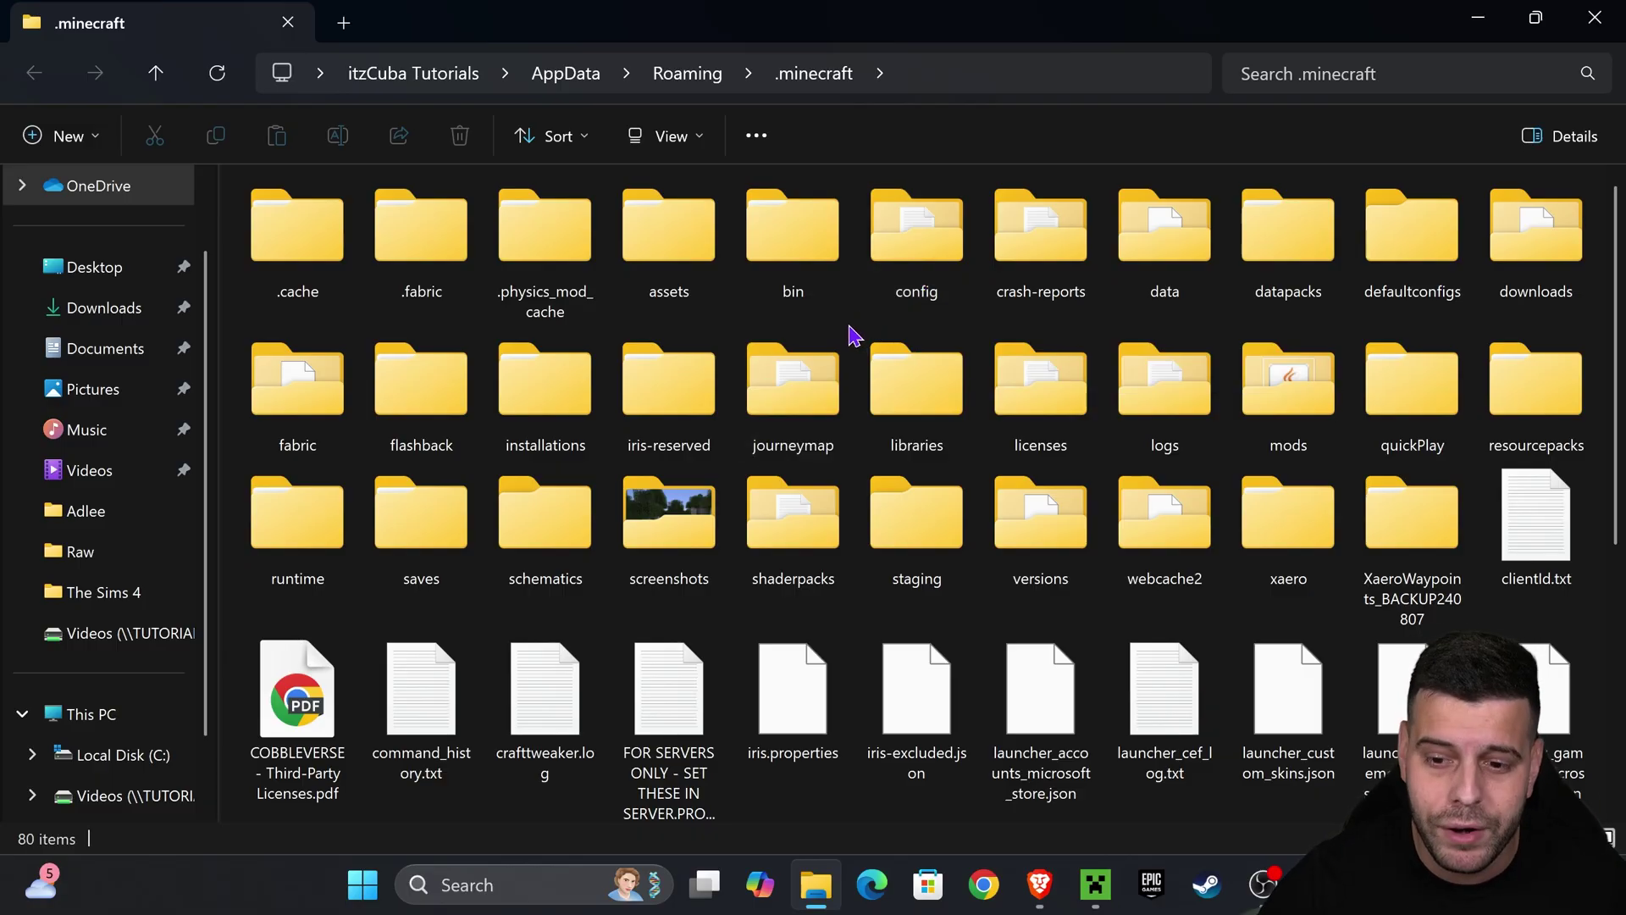
Replace the existing mods folder in .minecraft with a new empty folder named mods and open it
click(1312, 379)
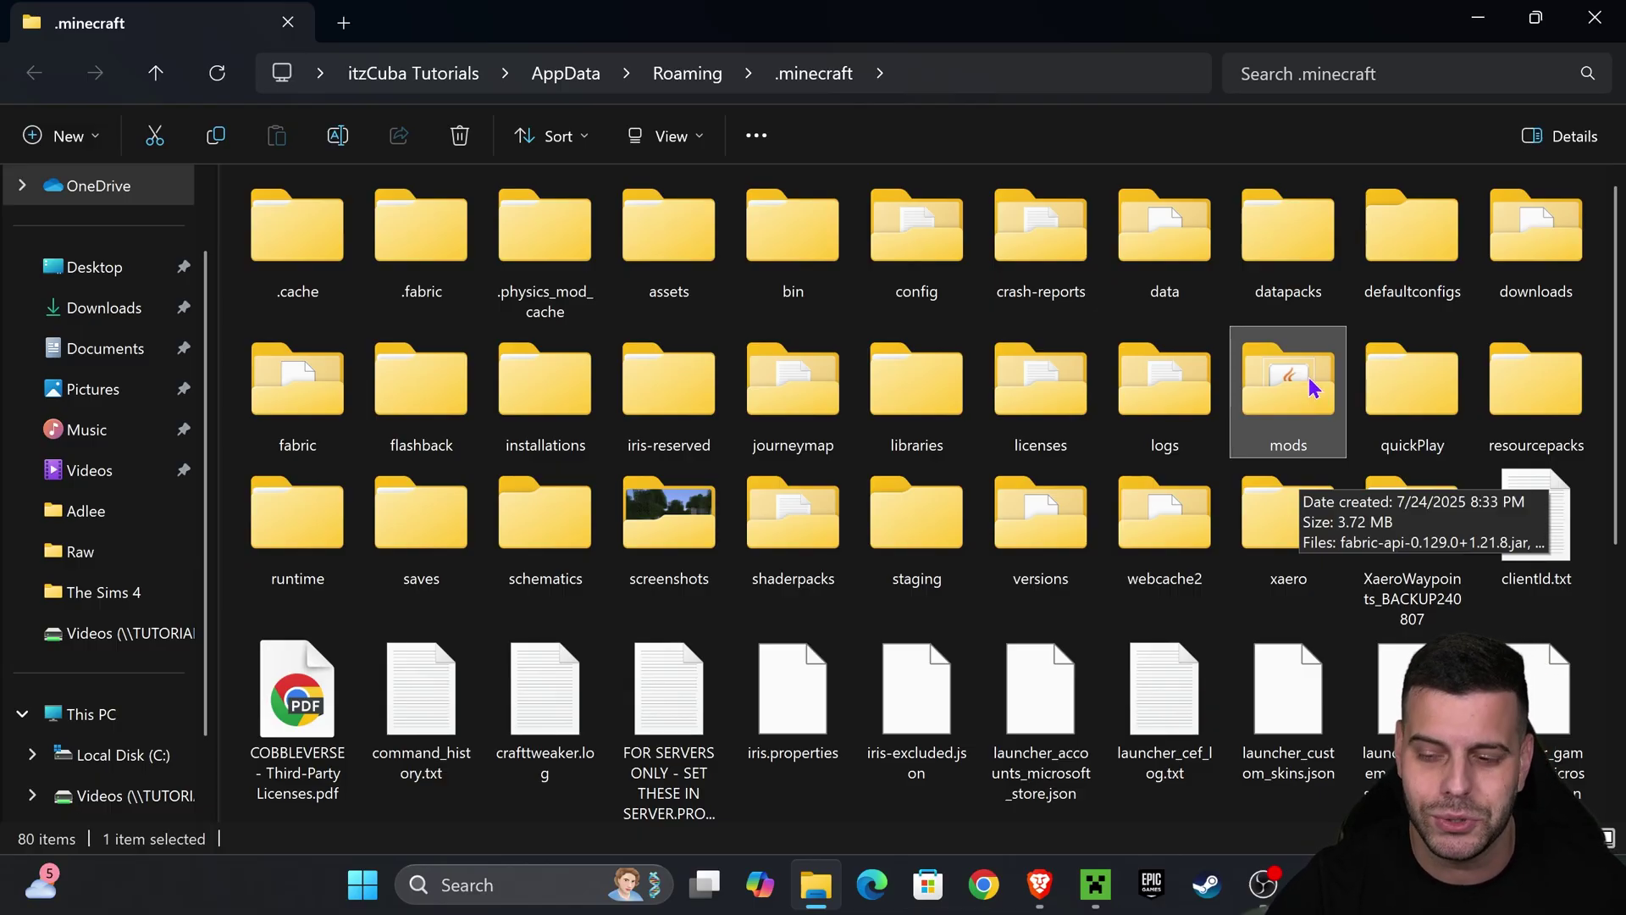
key(Delete)
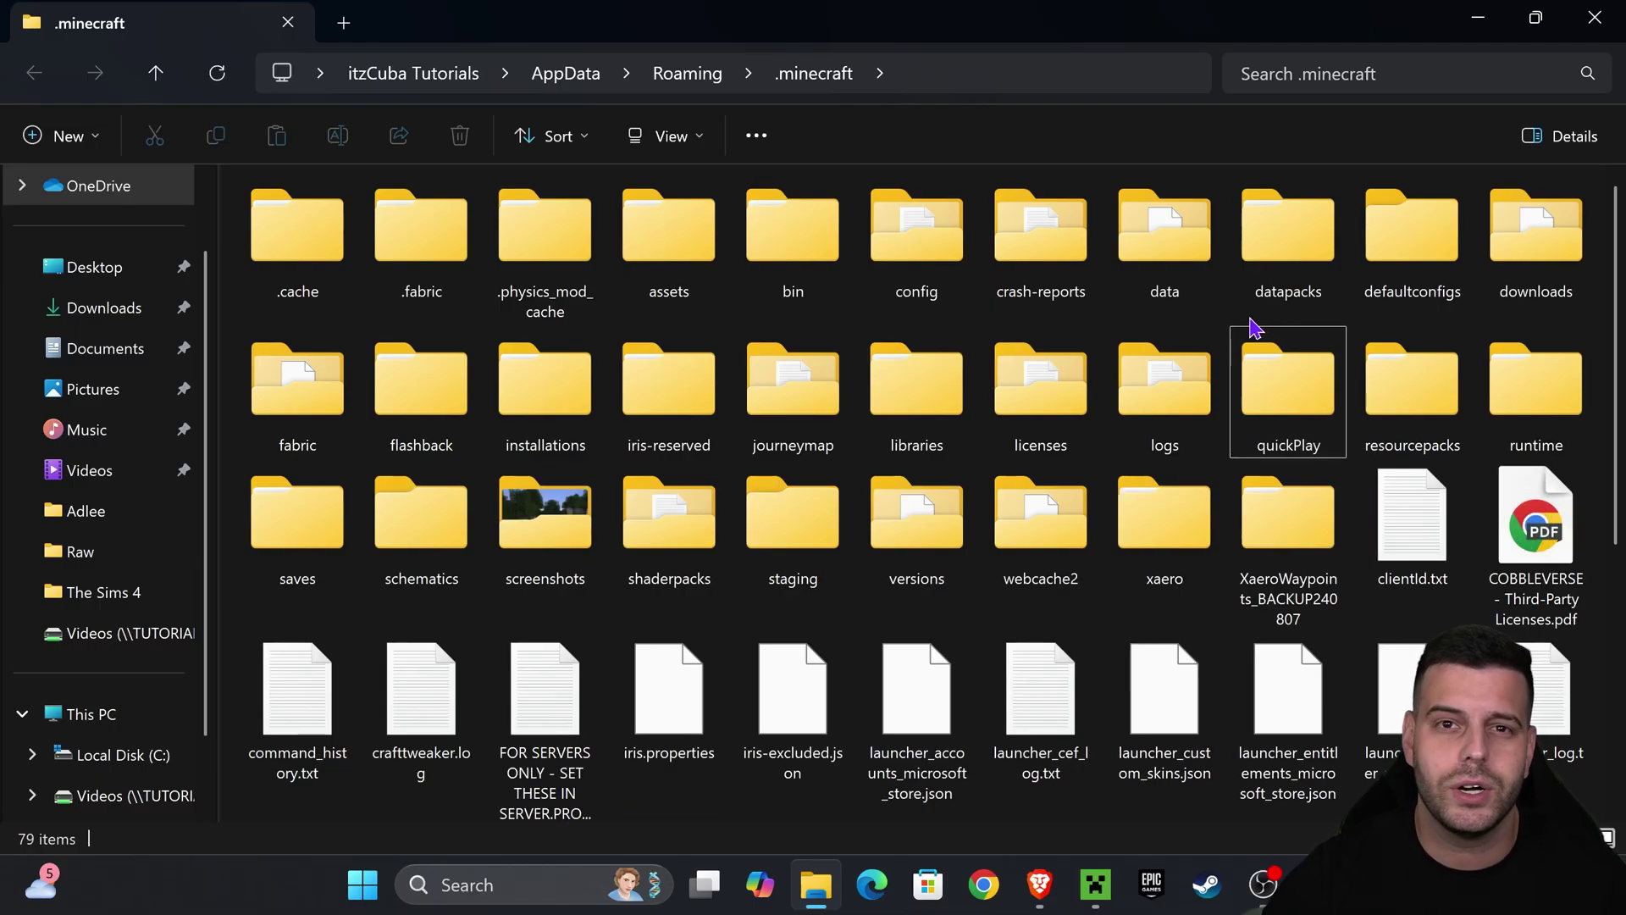
click(76, 136)
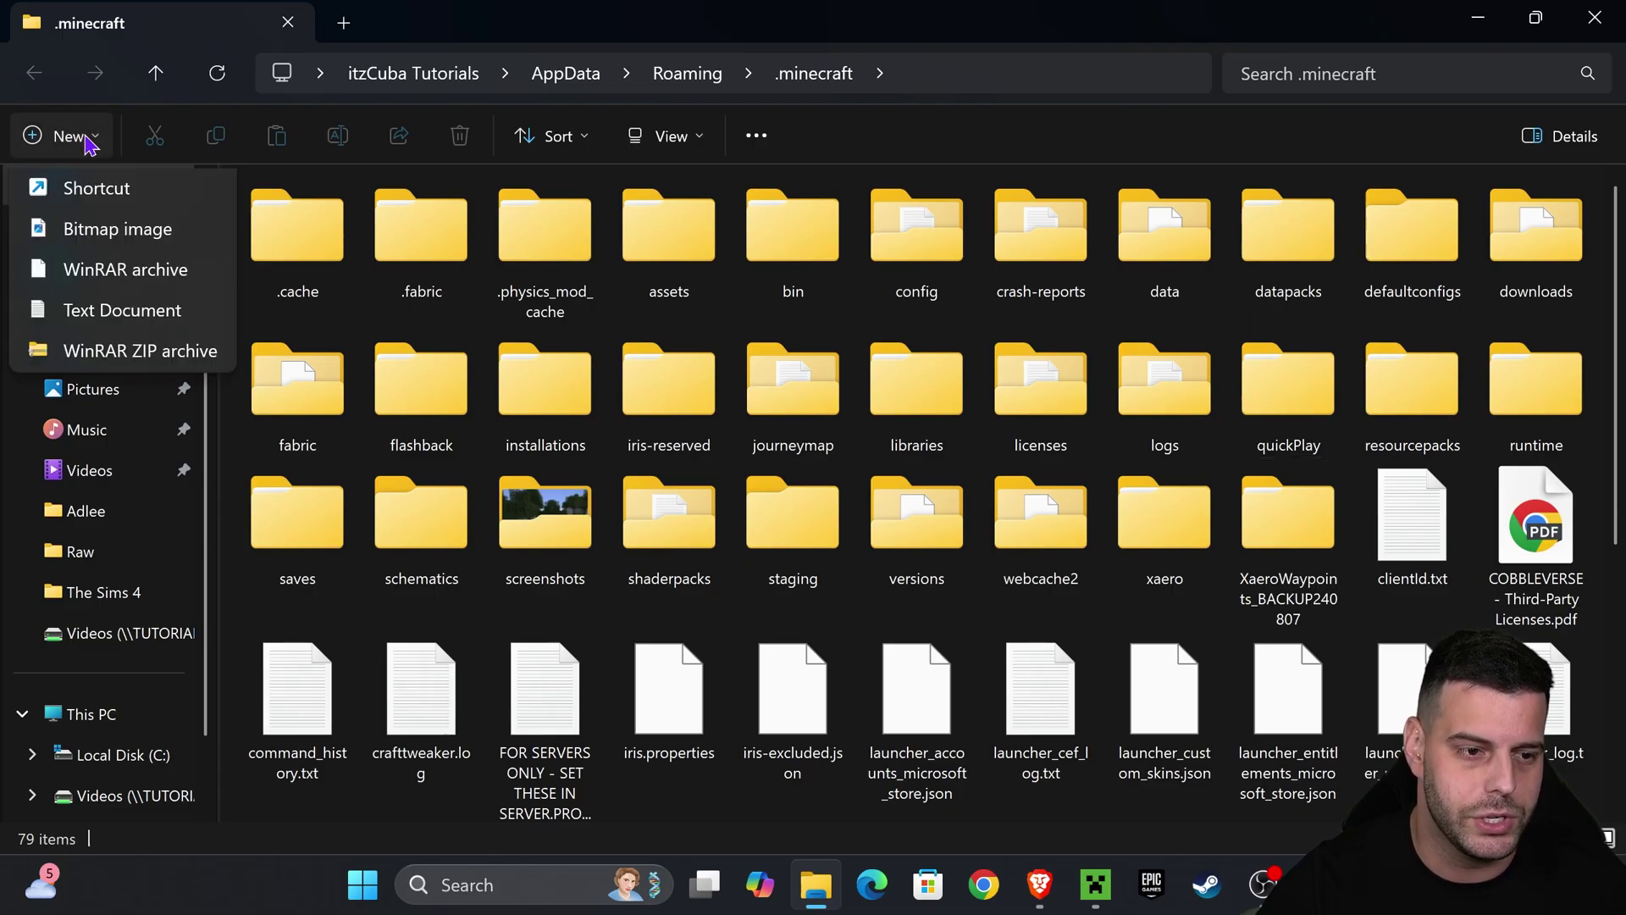
click(104, 202)
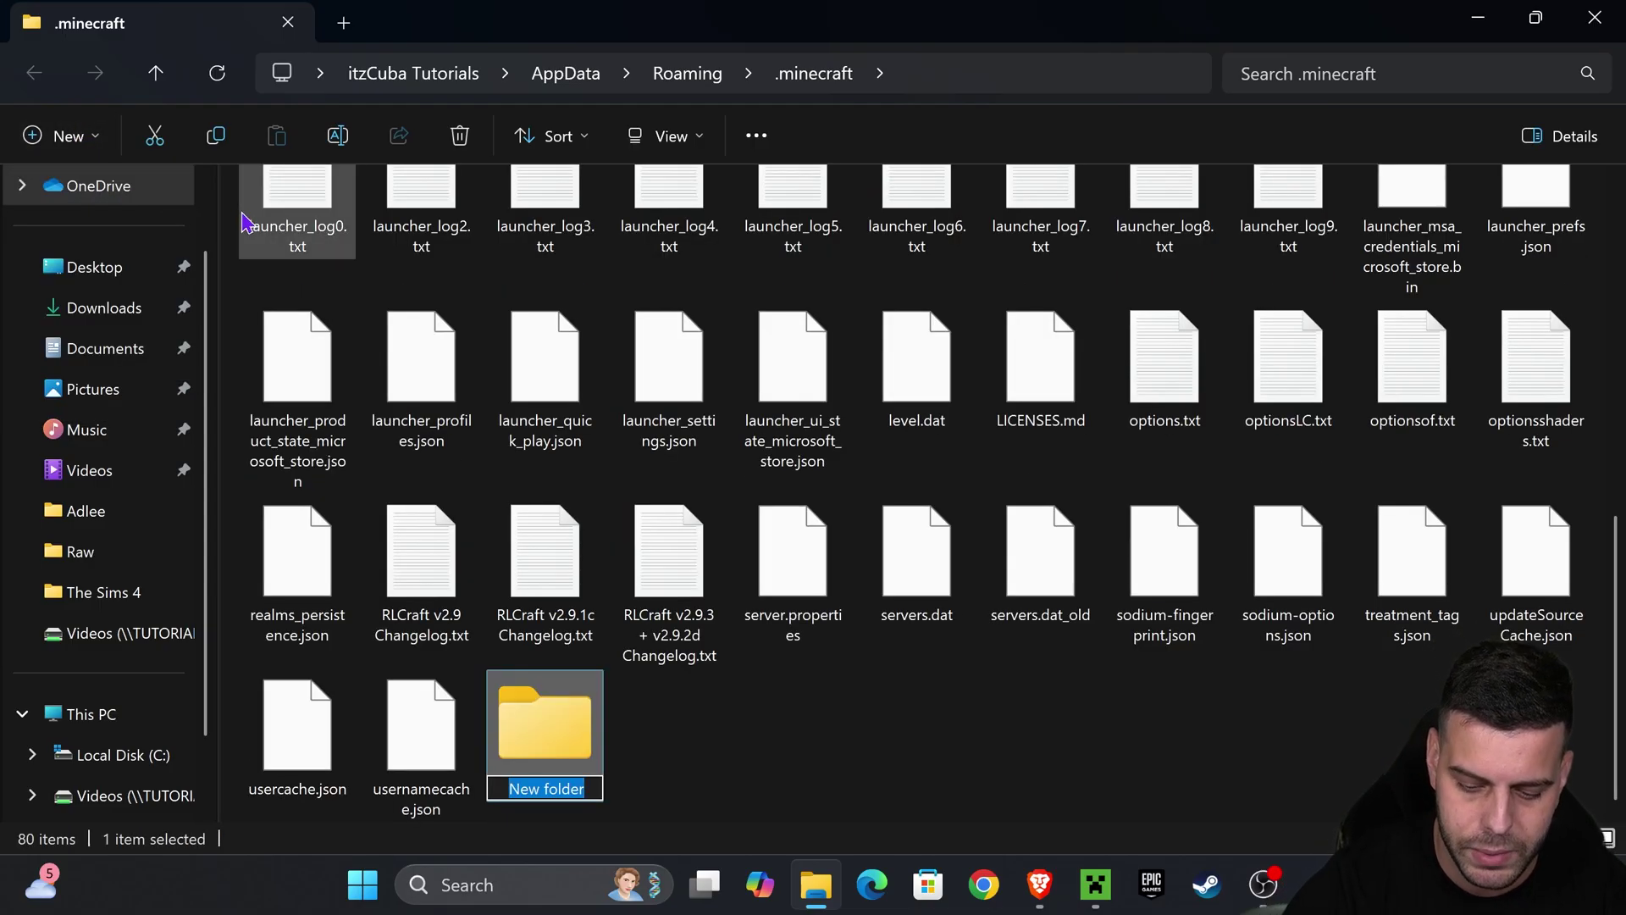
text(mods)
key(Return)
key(Return)
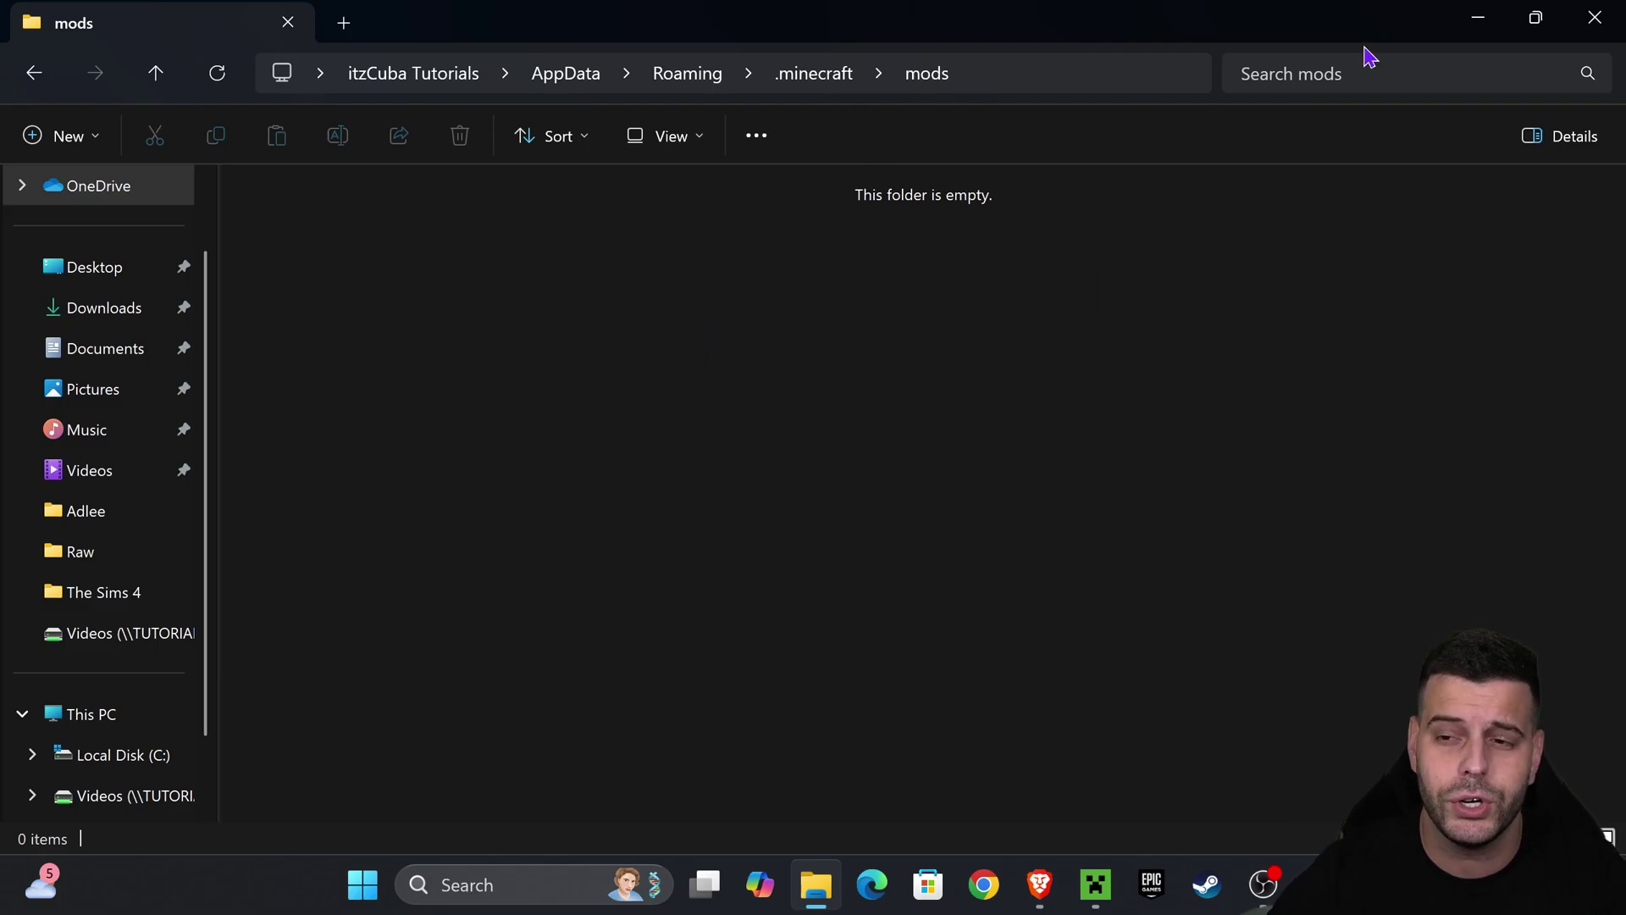
Move the MaLiLib, Litematica and Fabric API jars from the desktop into the mods folder
drag(1369, 56, 932, 410)
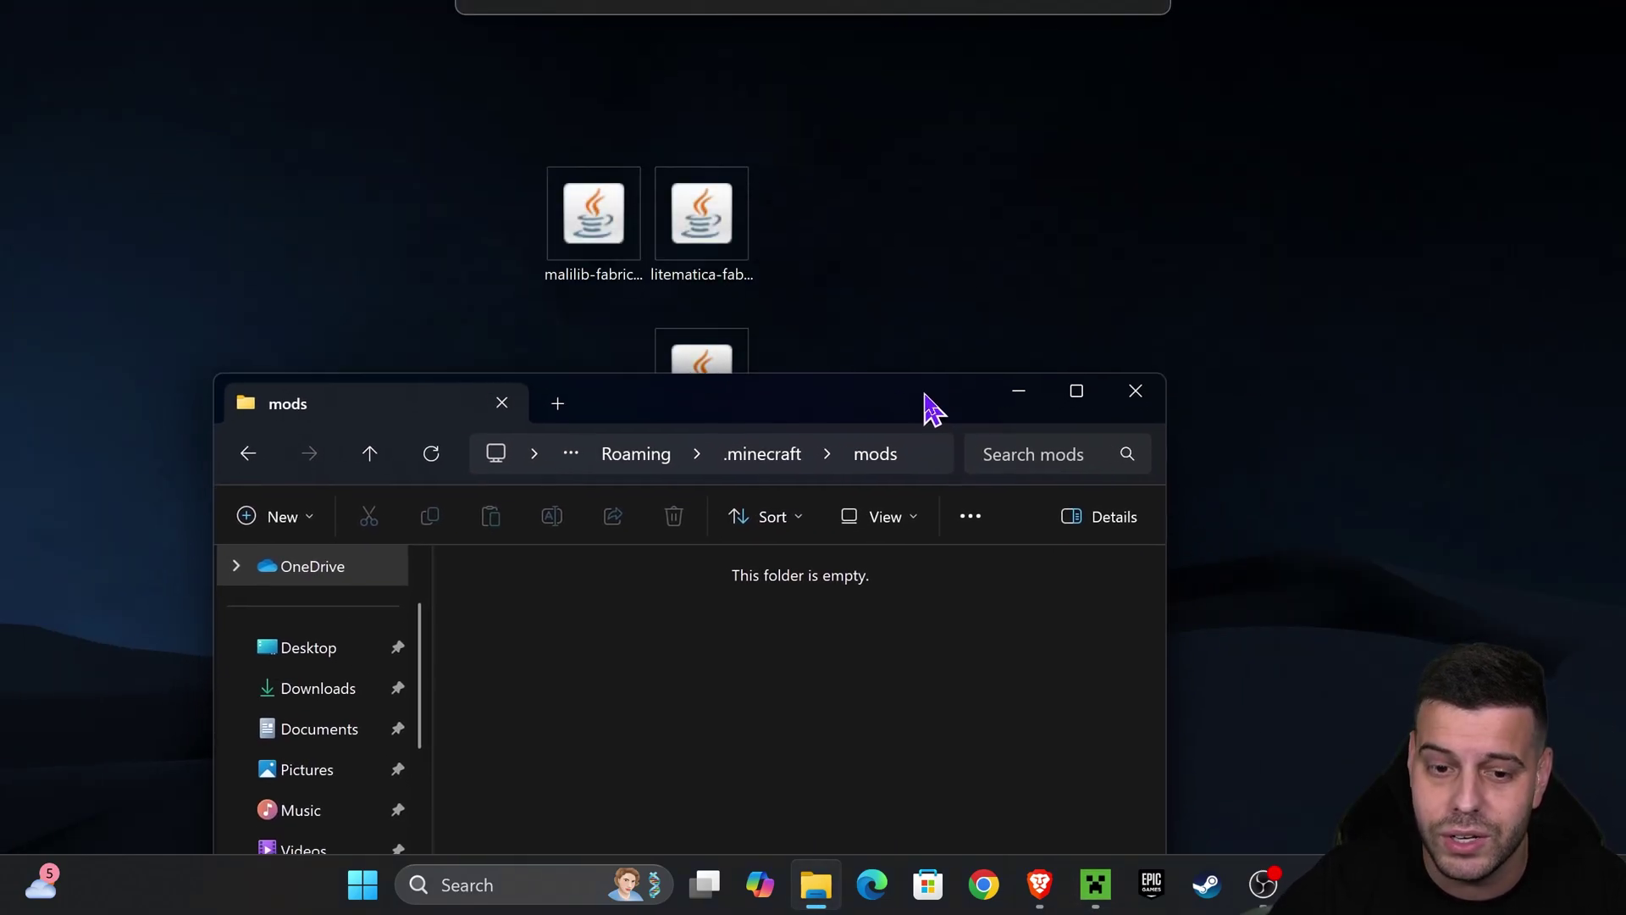
drag(701, 360, 859, 193)
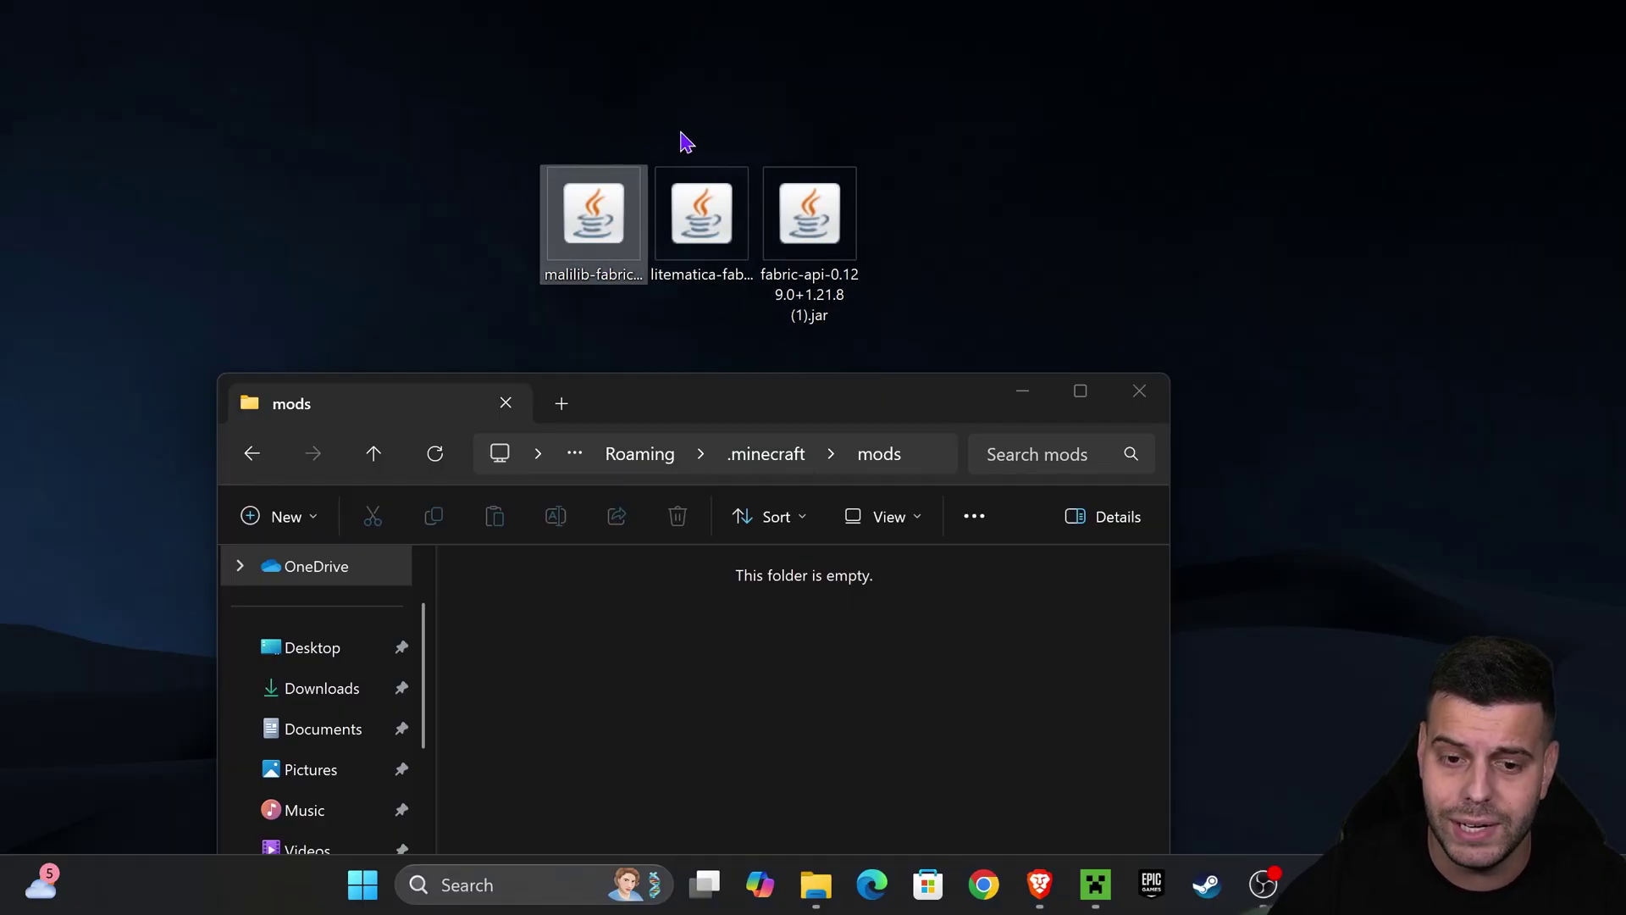
drag(1109, 119, 542, 322)
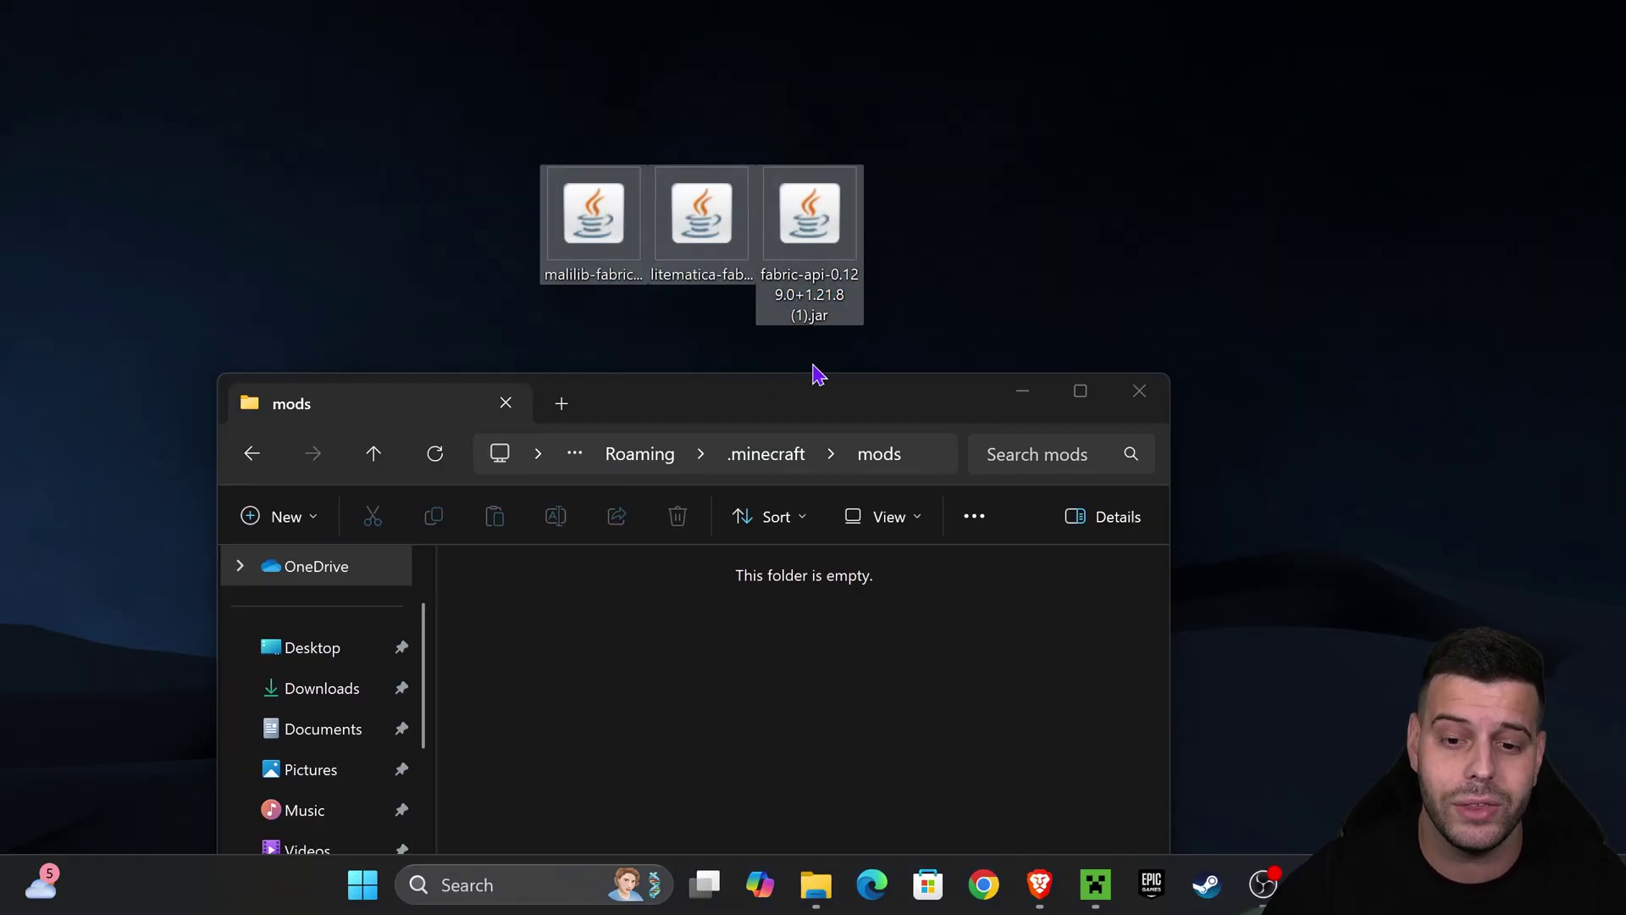
drag(809, 305, 828, 592)
drag(839, 420, 838, 200)
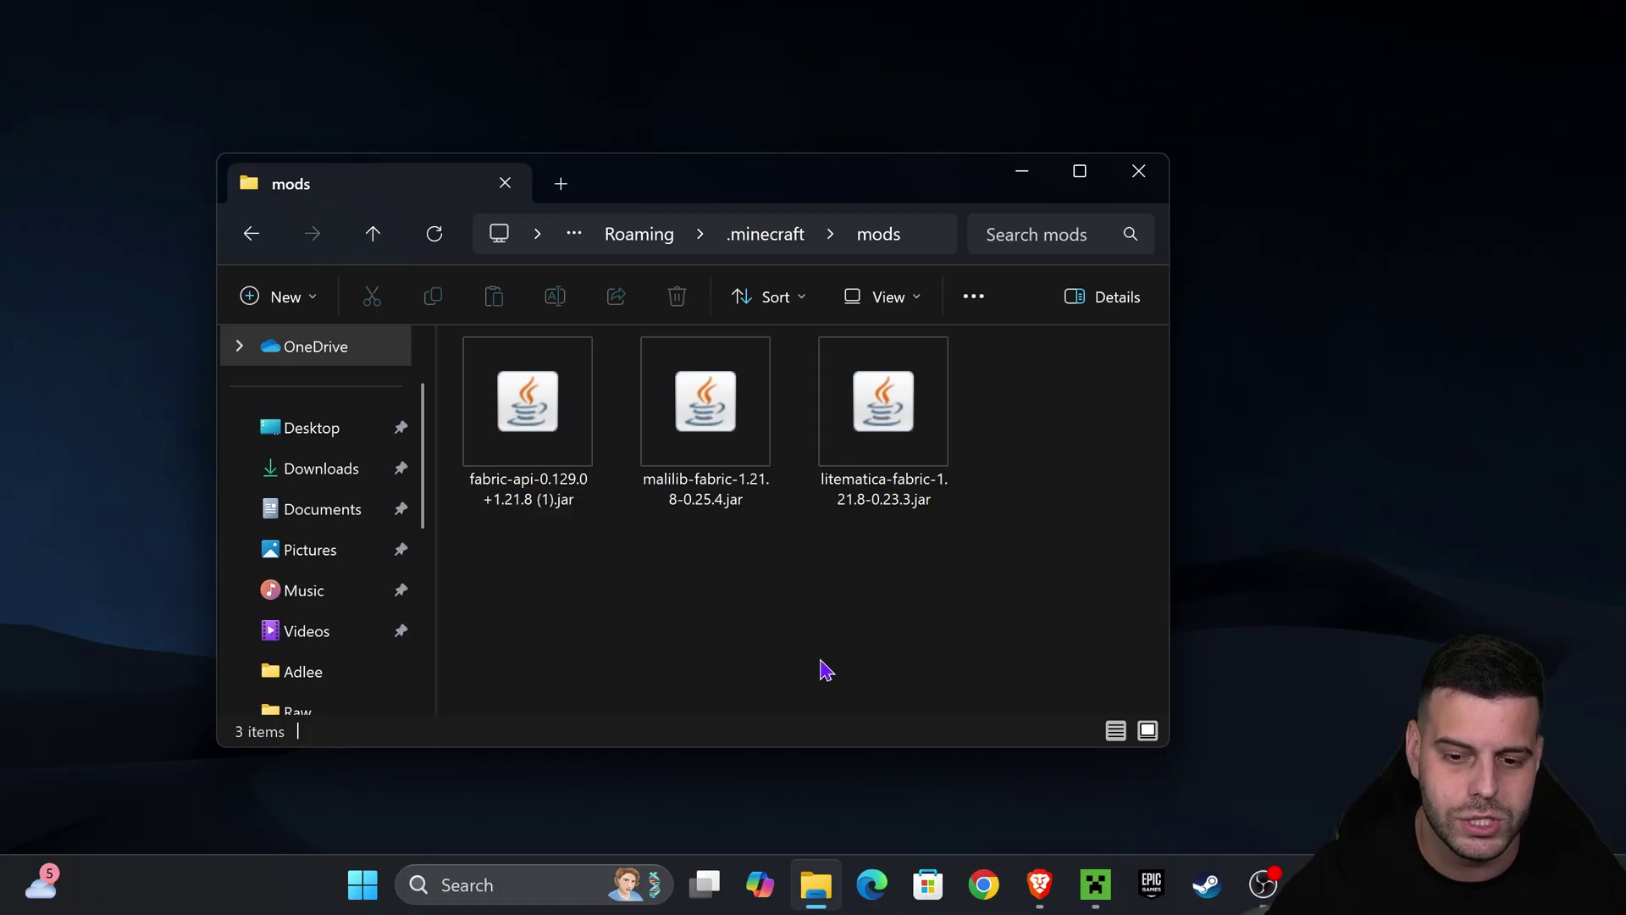
click(880, 406)
click(1096, 436)
click(1029, 465)
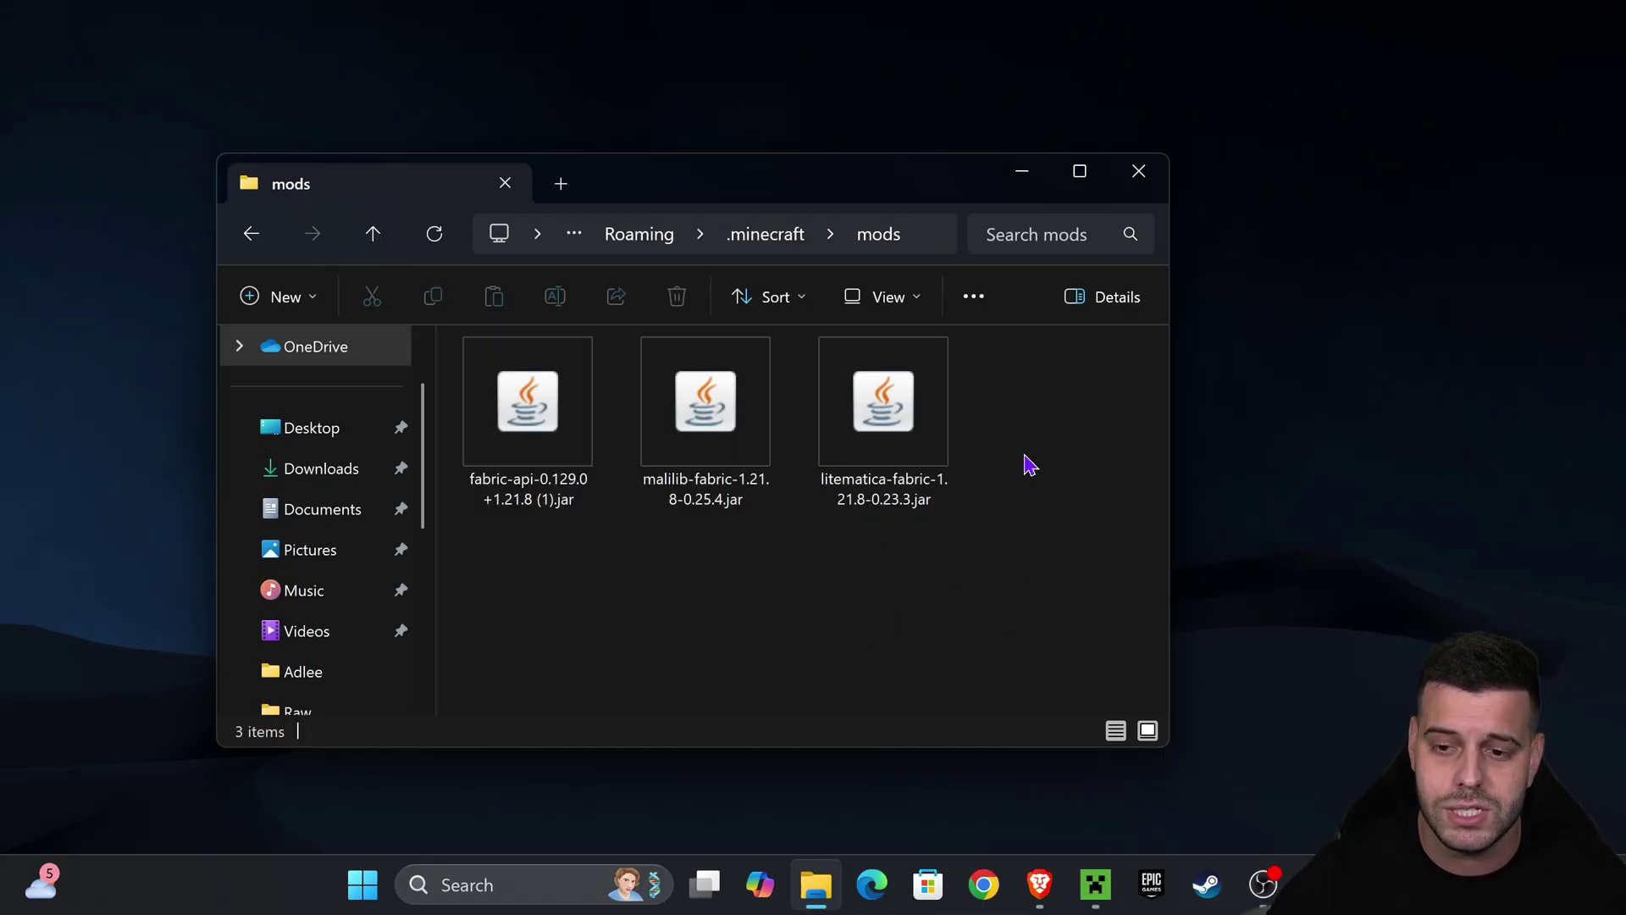
Close the mods folder and launch the fabric-loader-1.21.8 installation from Minecraft Launcher
click(1147, 170)
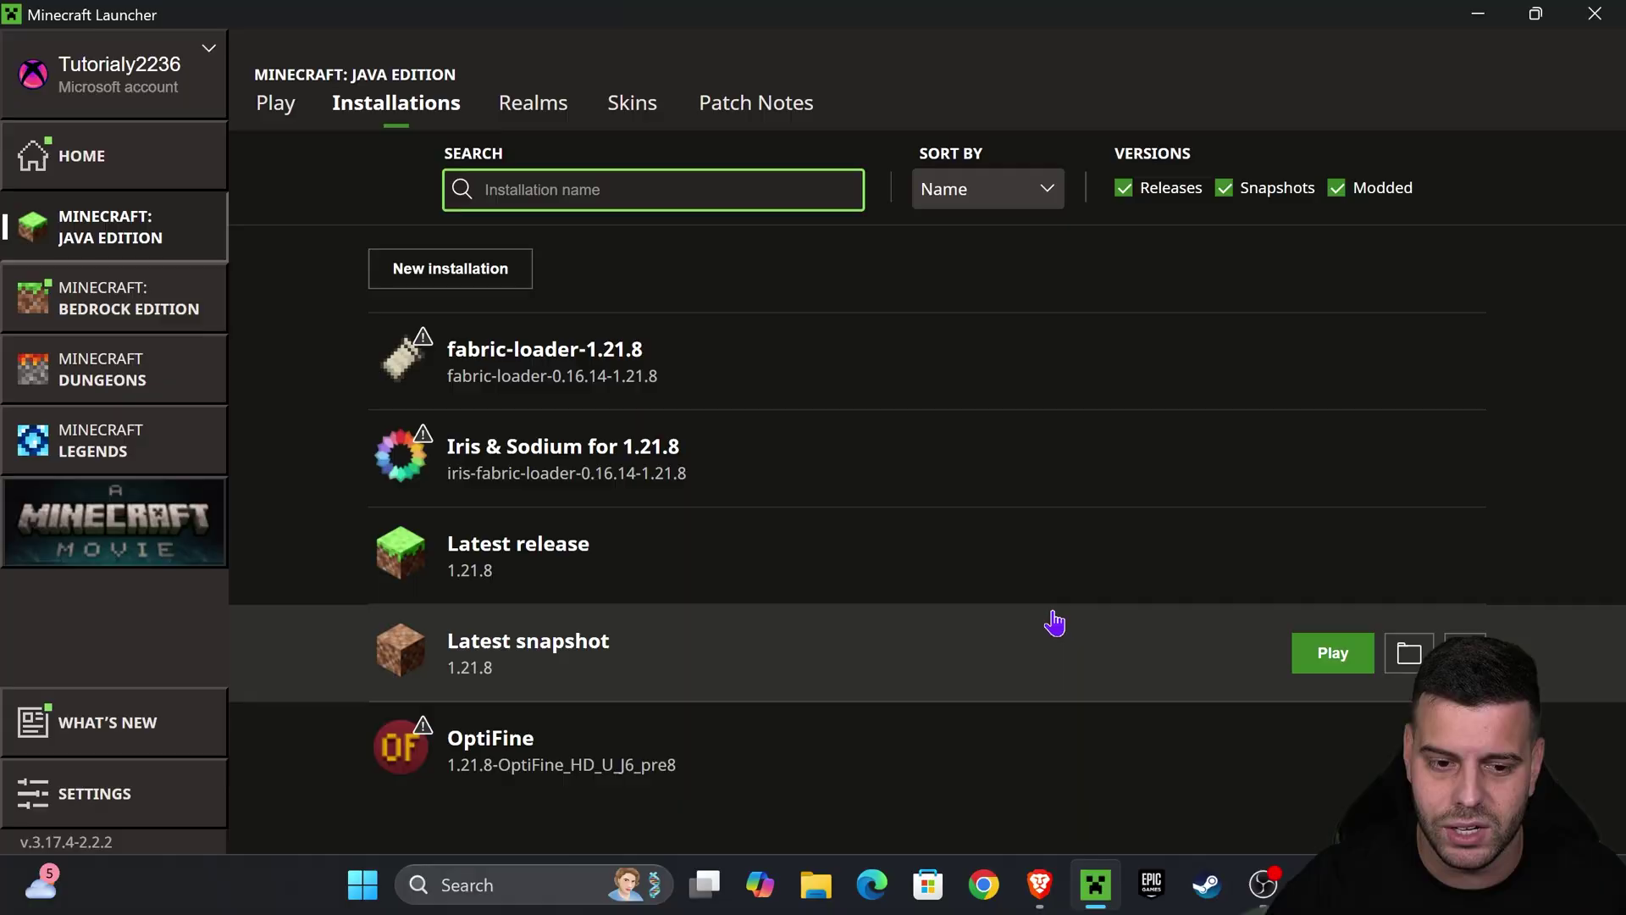
mouse_move(998, 333)
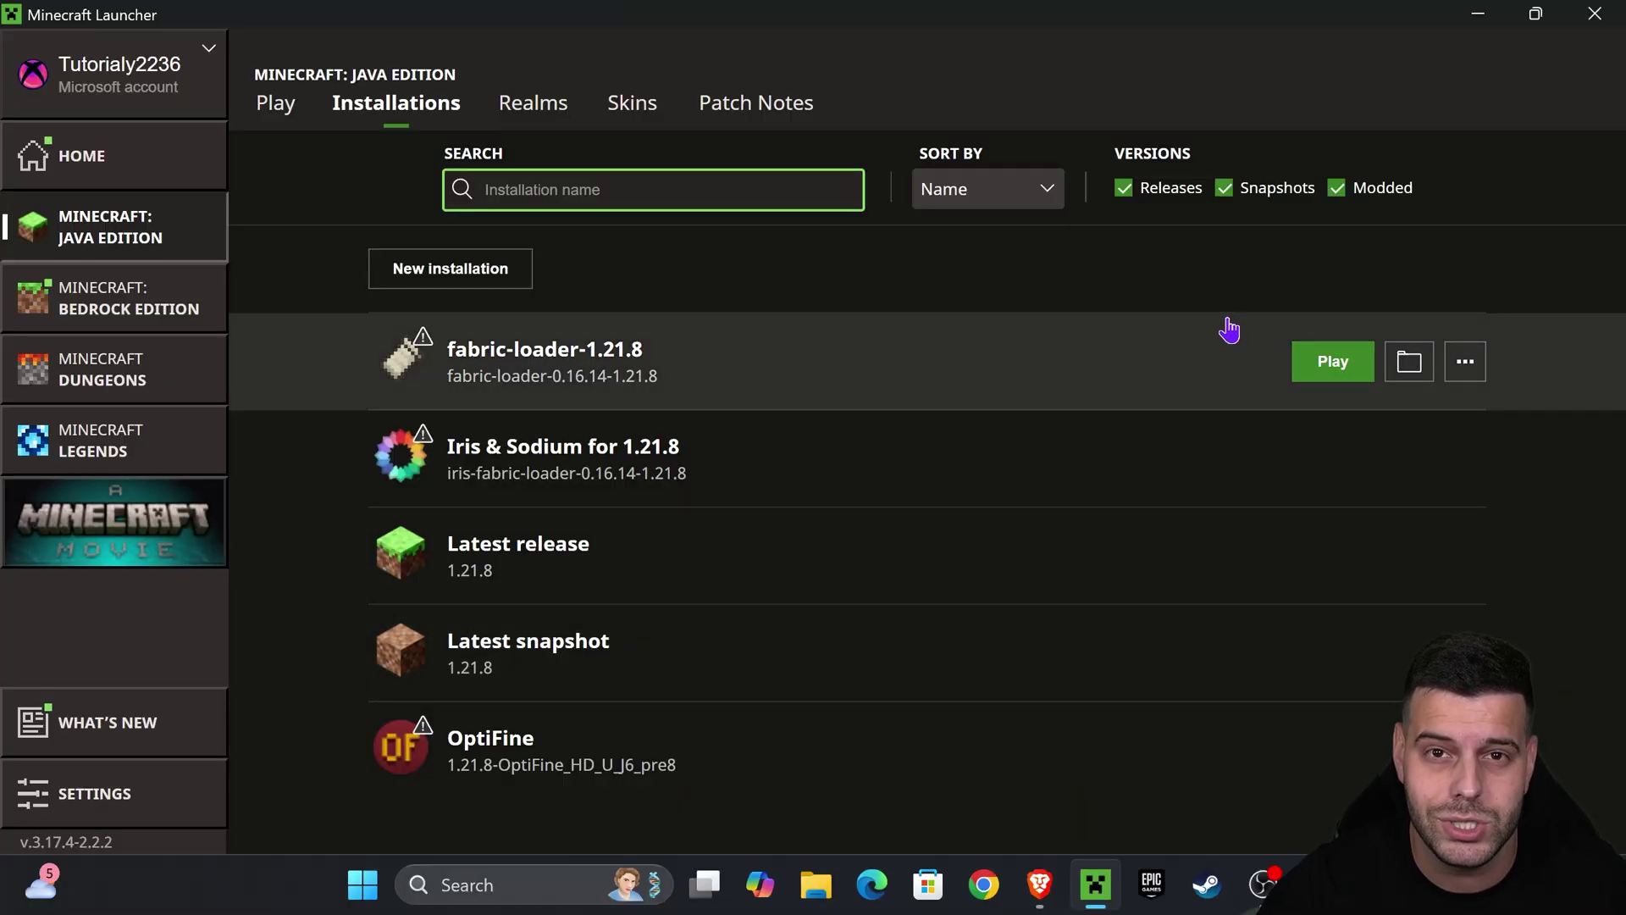
click(1347, 367)
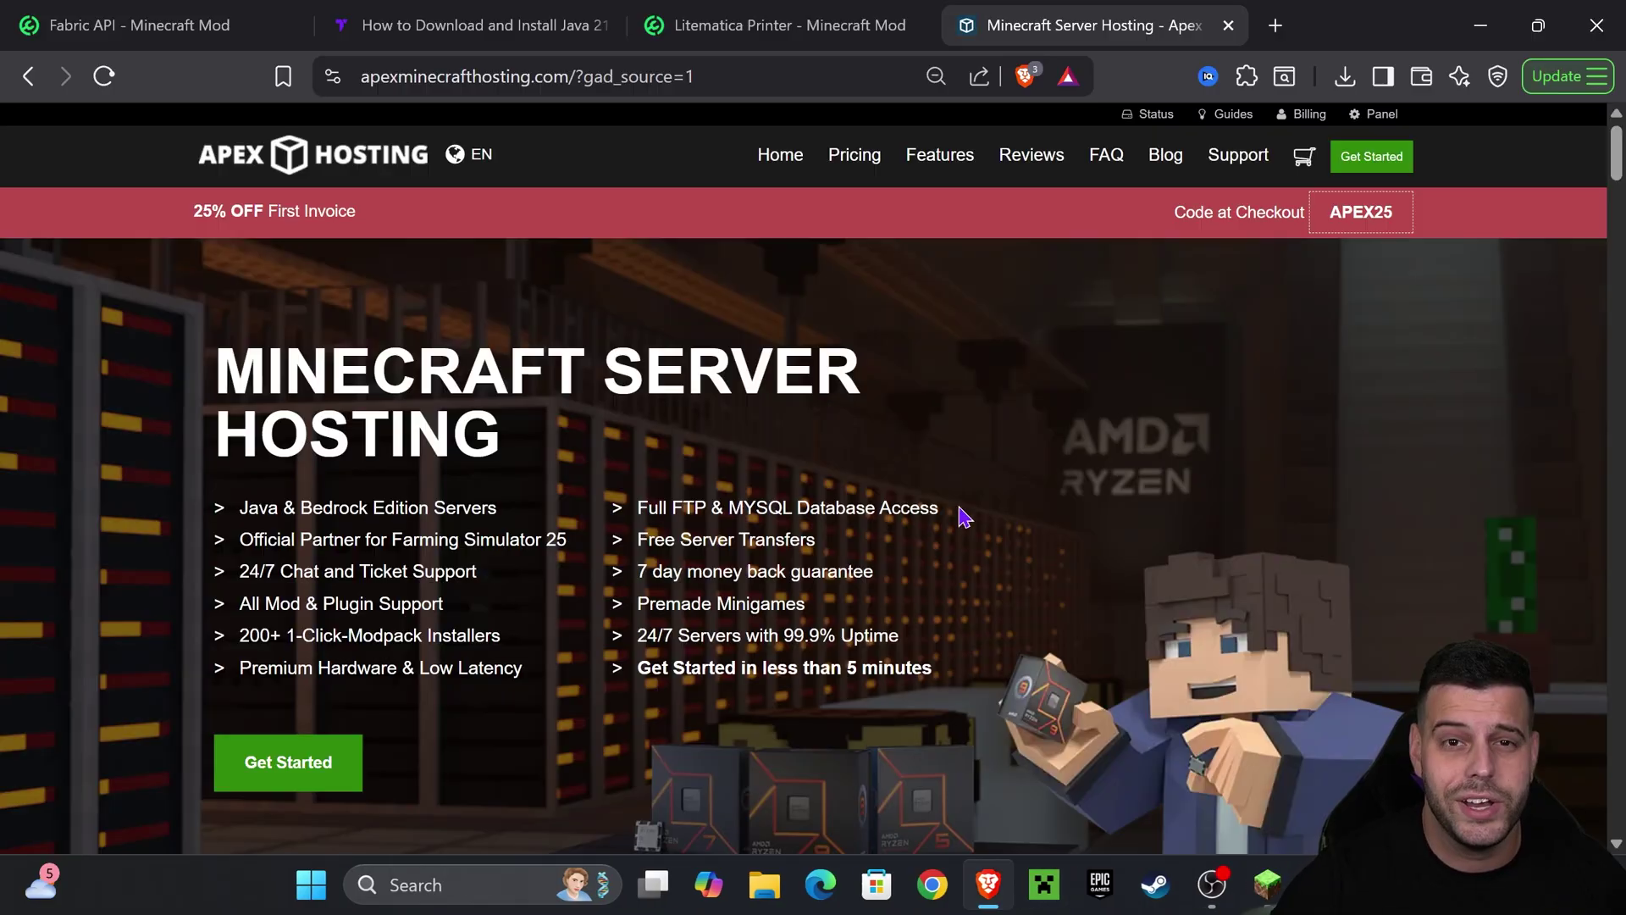
Look over the Minecraft Server Hosting features on the Apex Hosting page in the browser
scroll(996, 478, down, 3)
scroll(995, 478, up, 3)
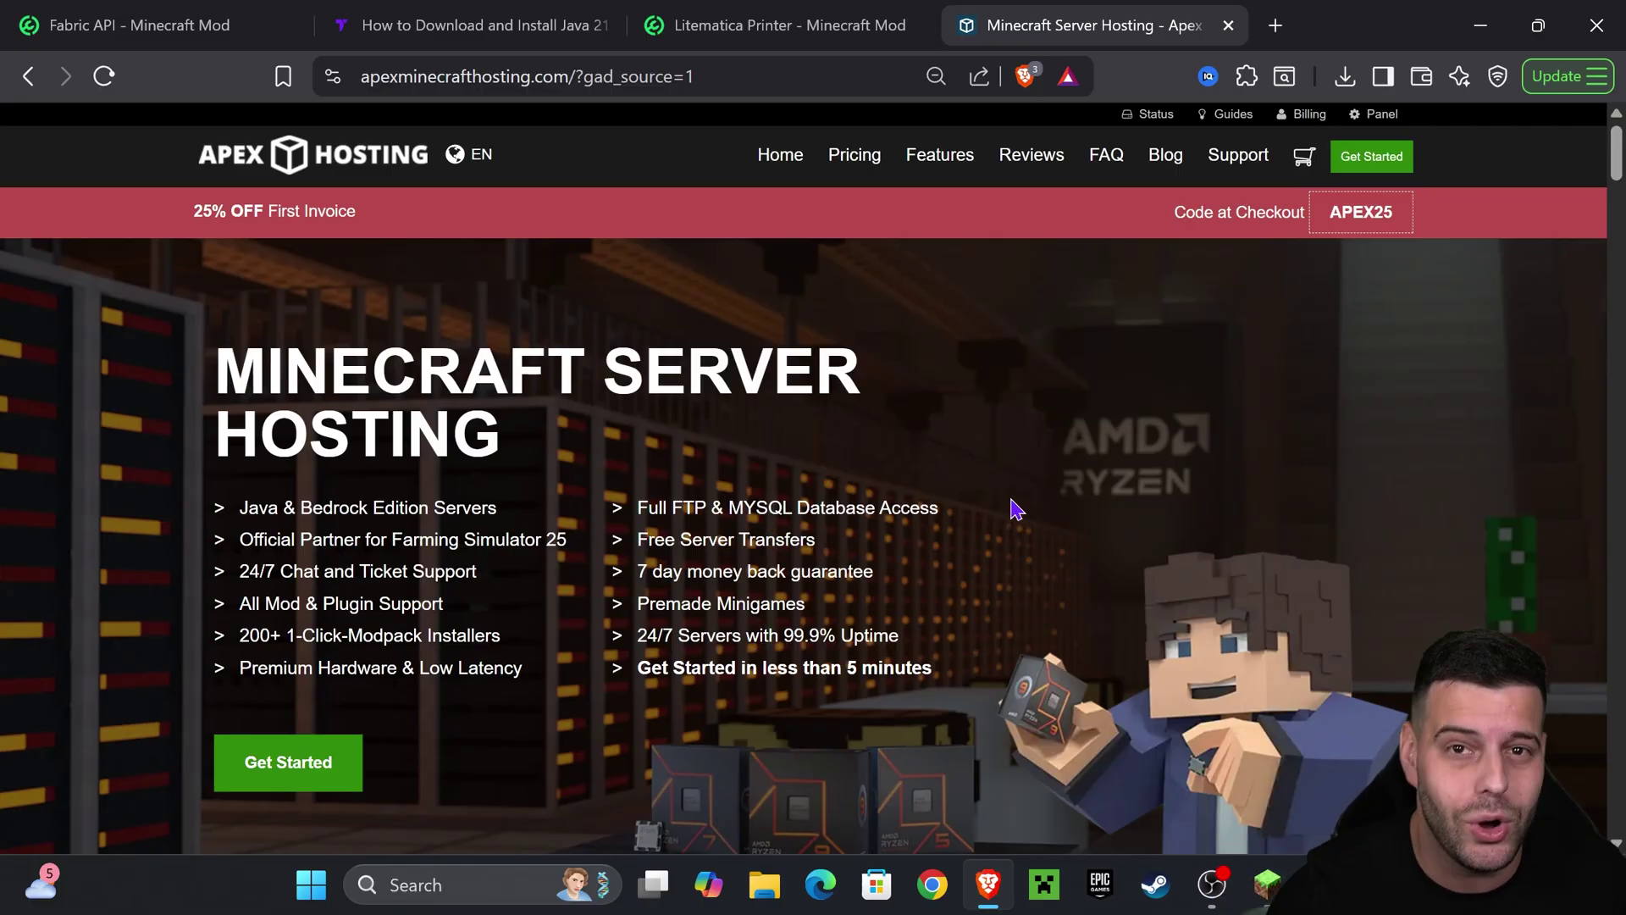
drag(906, 482, 224, 356)
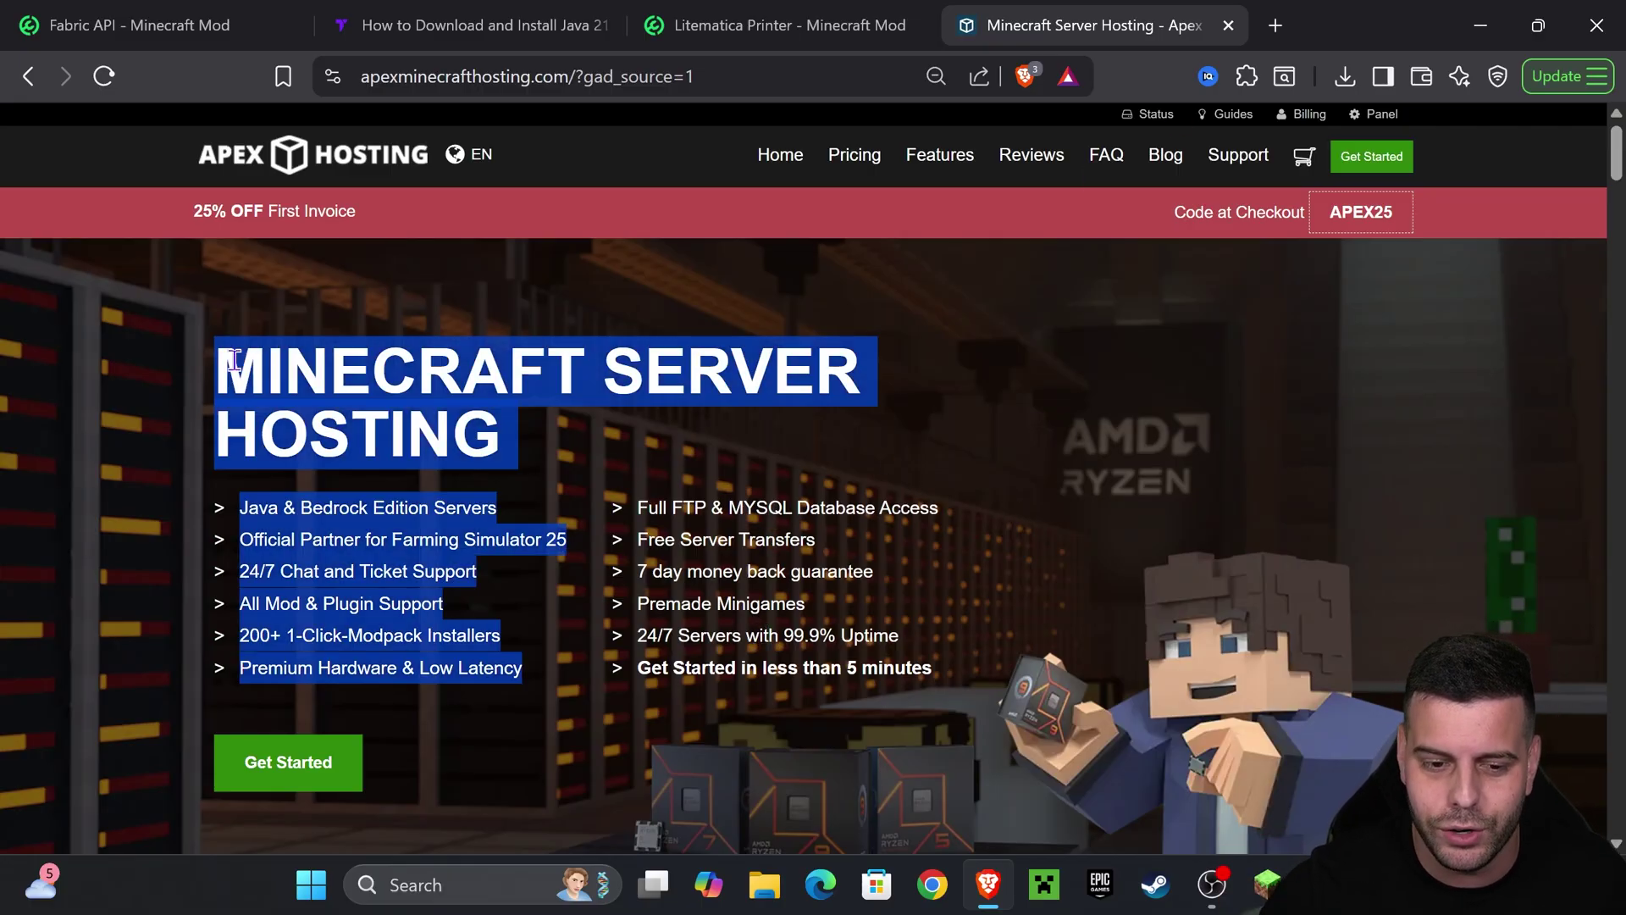
Minimize the browser showing the Apex Hosting page and load an existing singleplayer world in the modded Minecraft 1.21.8
click(641, 372)
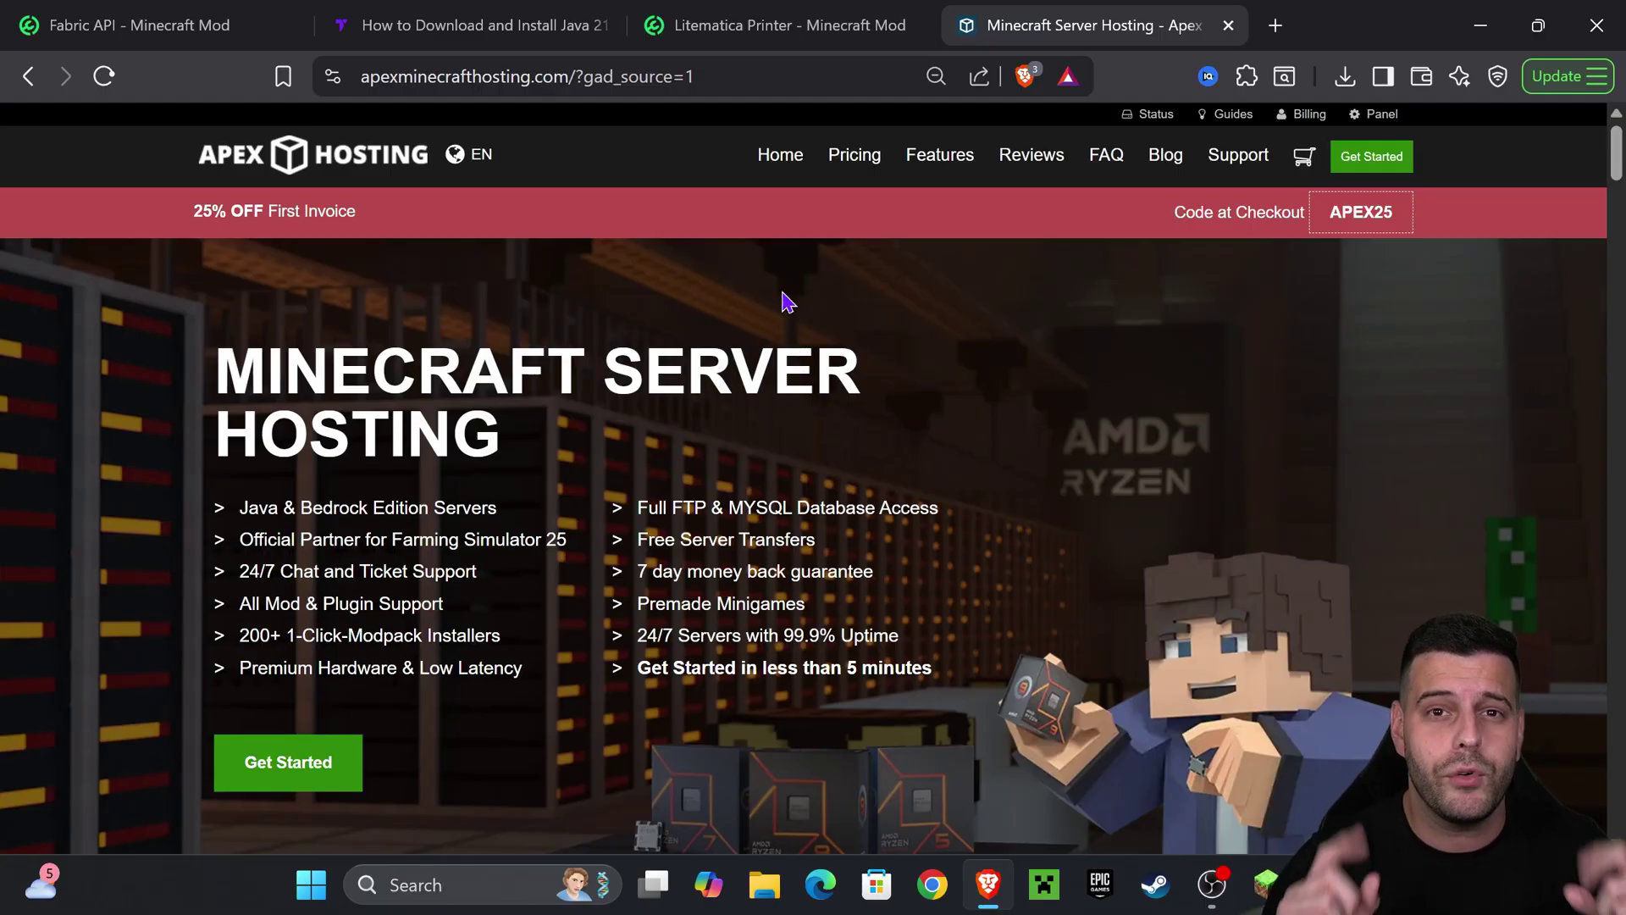
click(1481, 26)
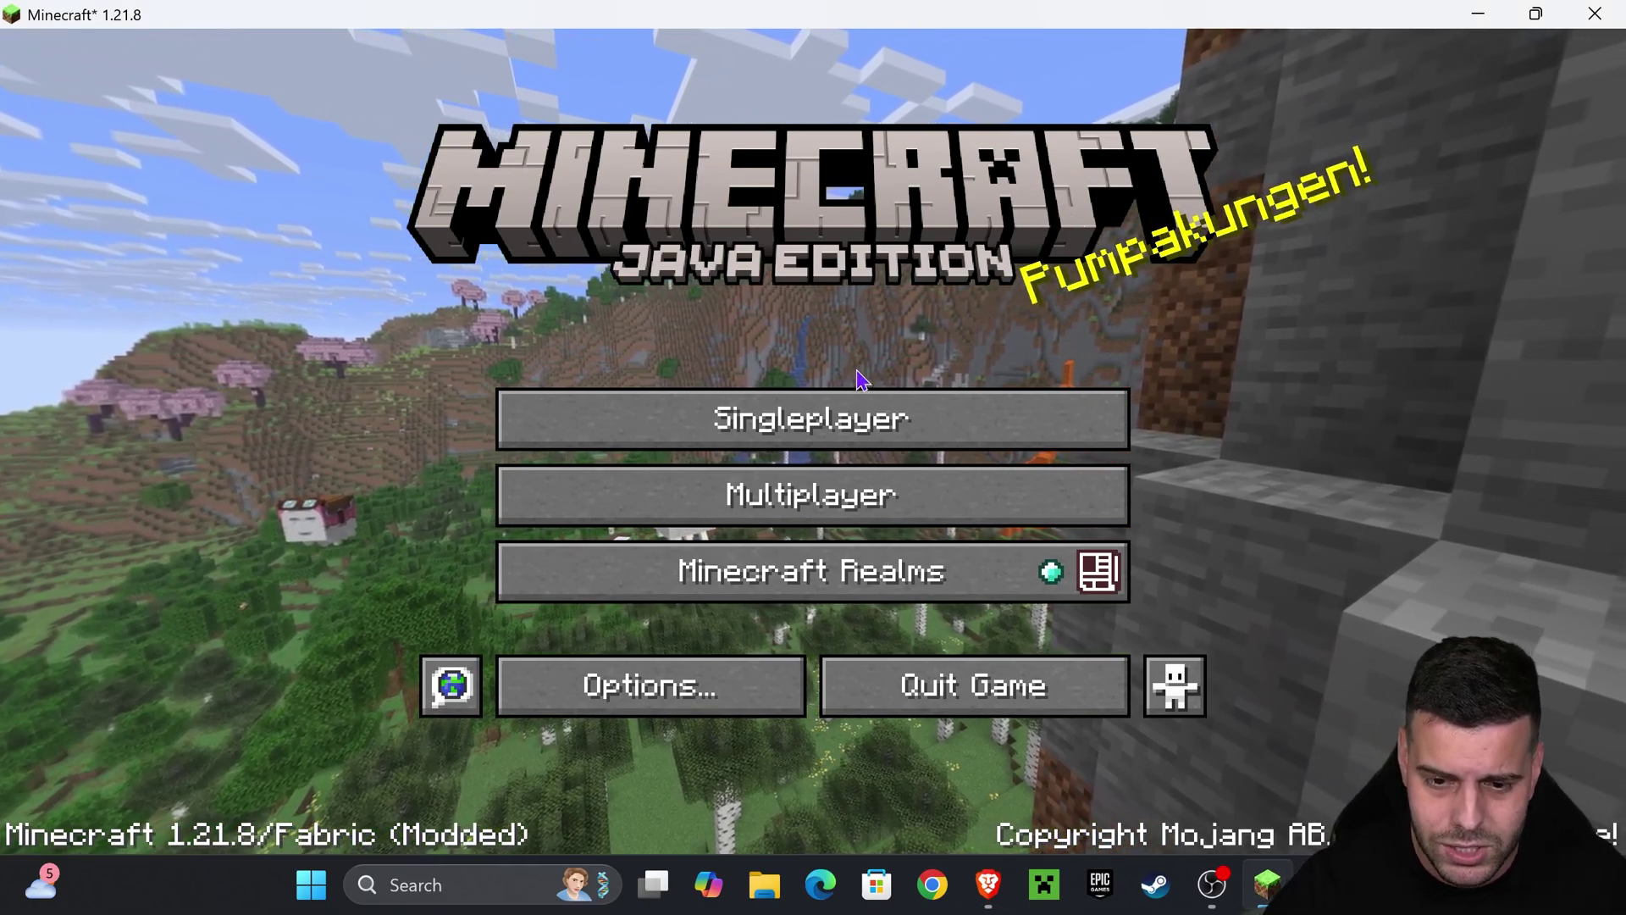
click(857, 406)
click(444, 247)
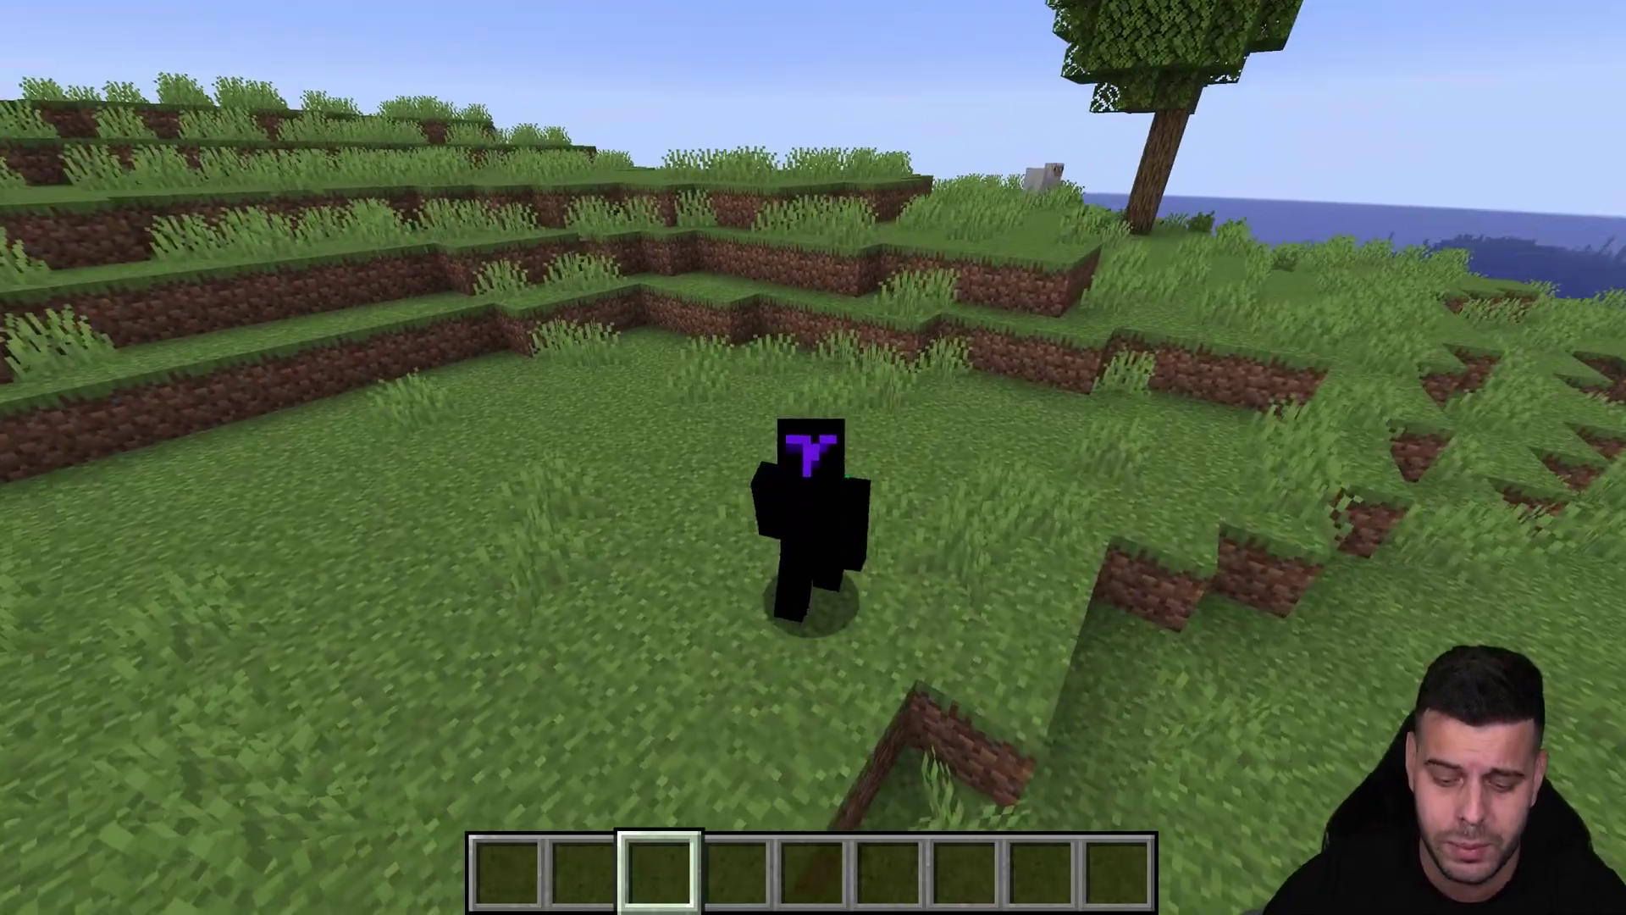
key(m)
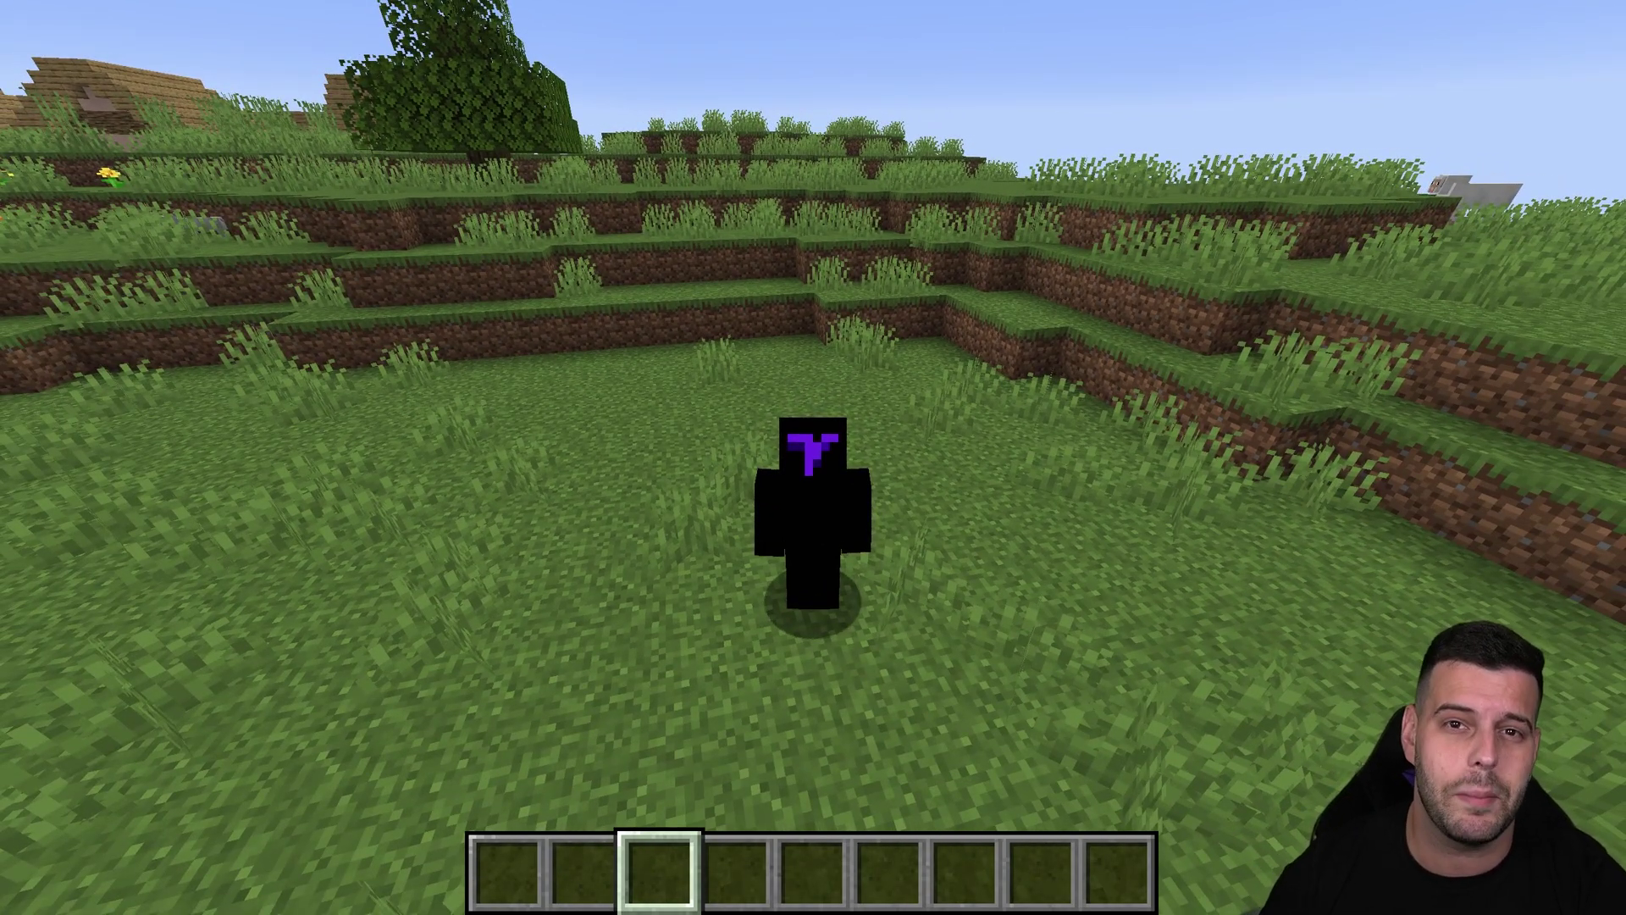
key(s)
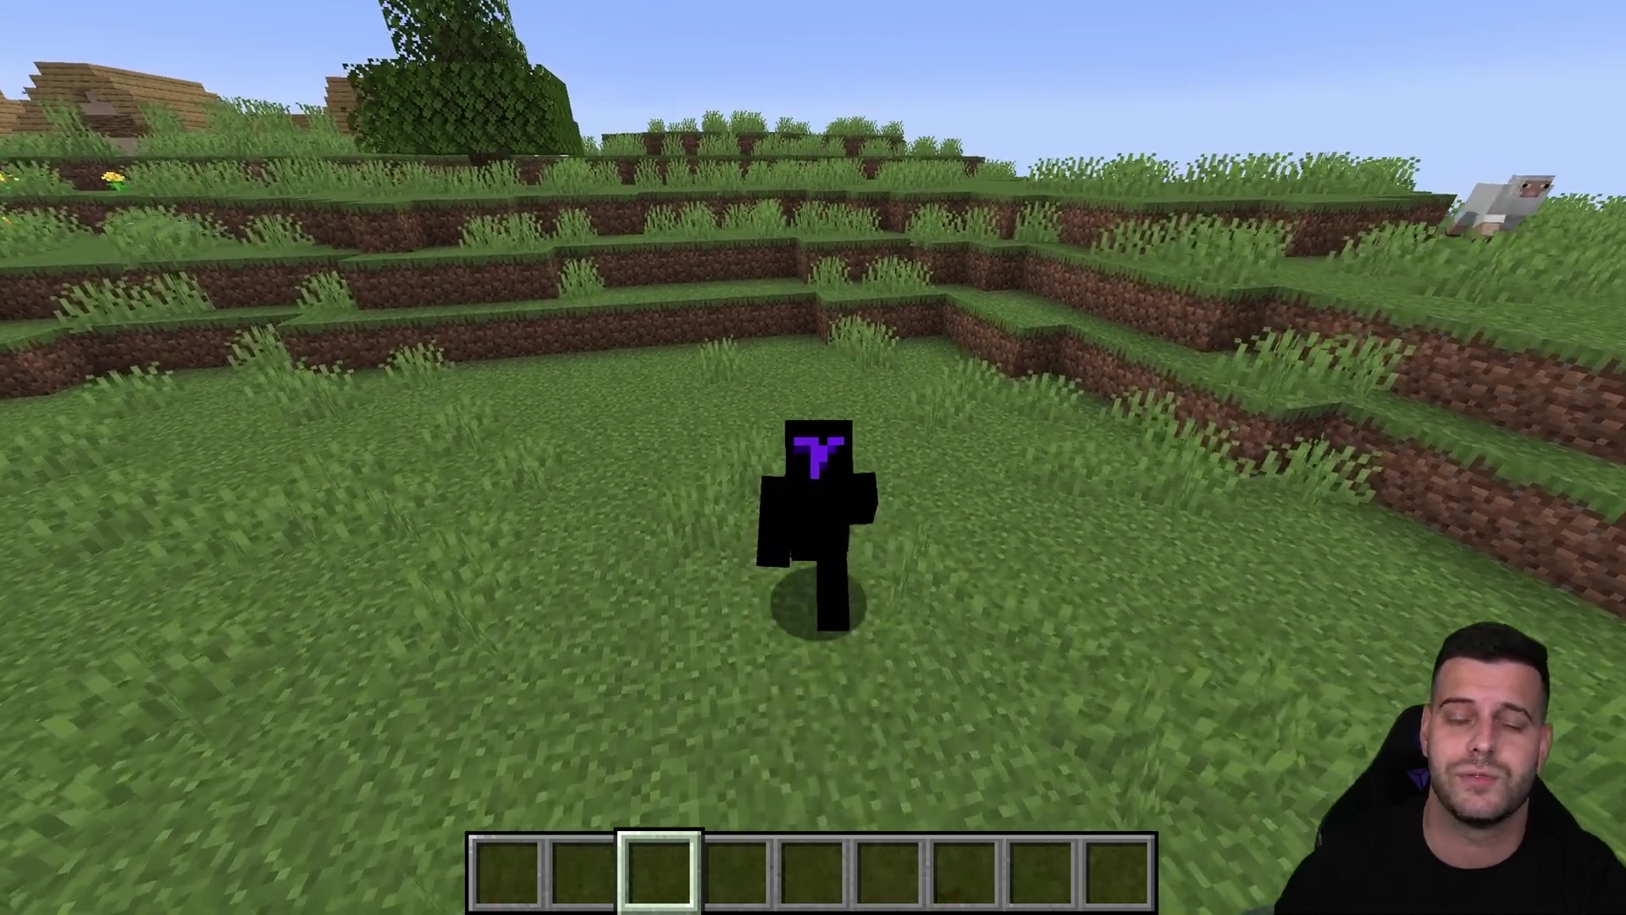
key(s)
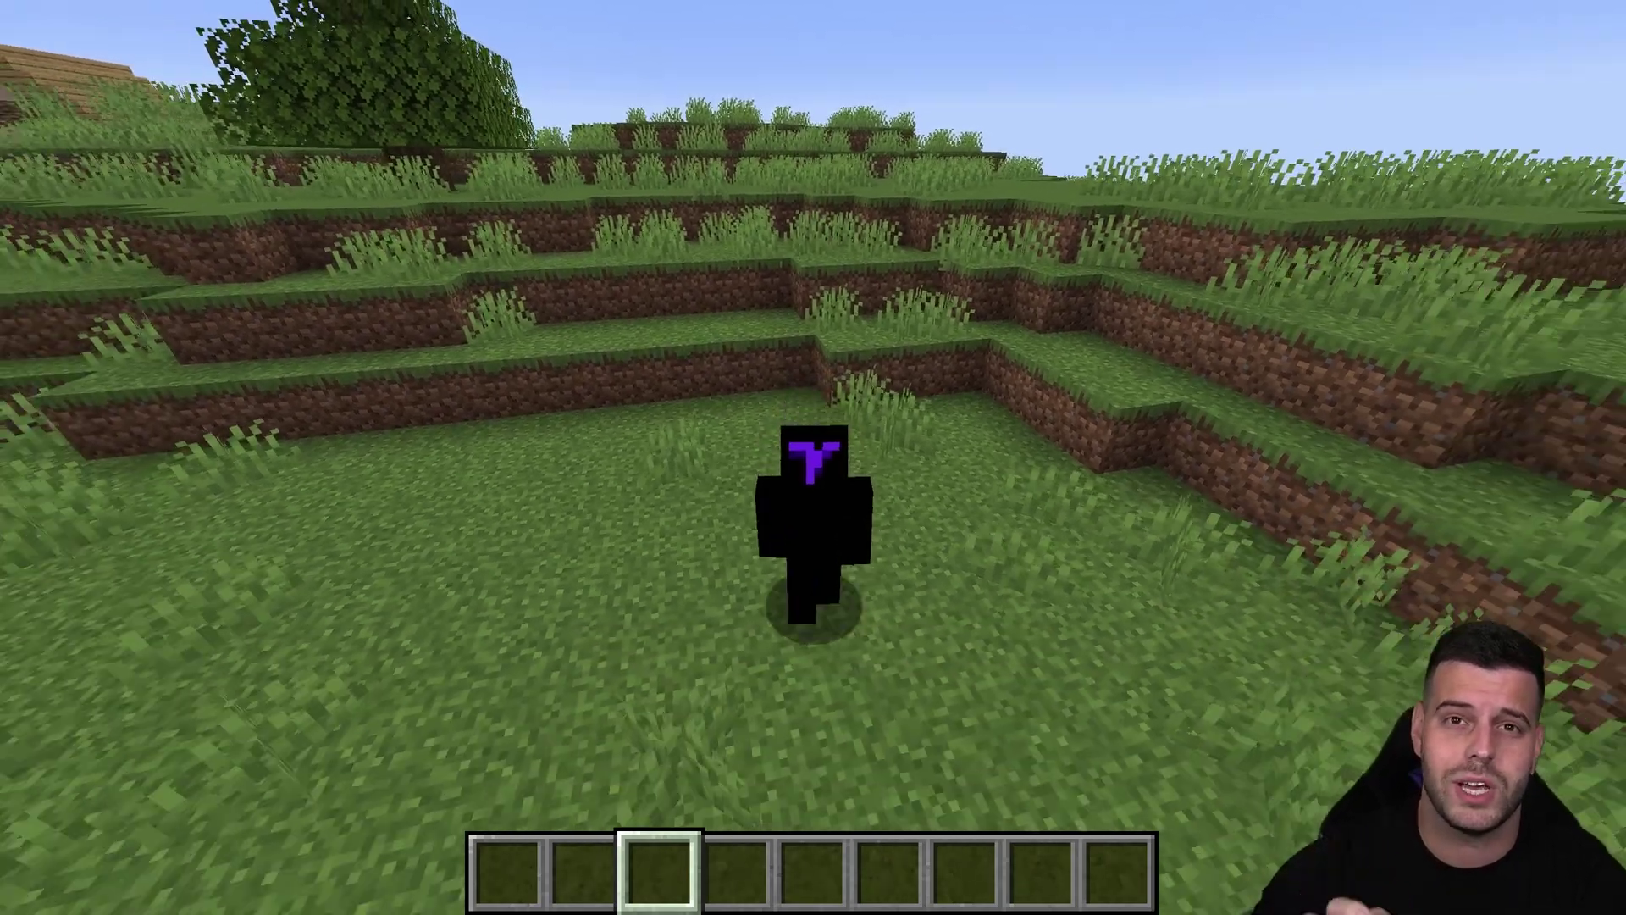
key(s)
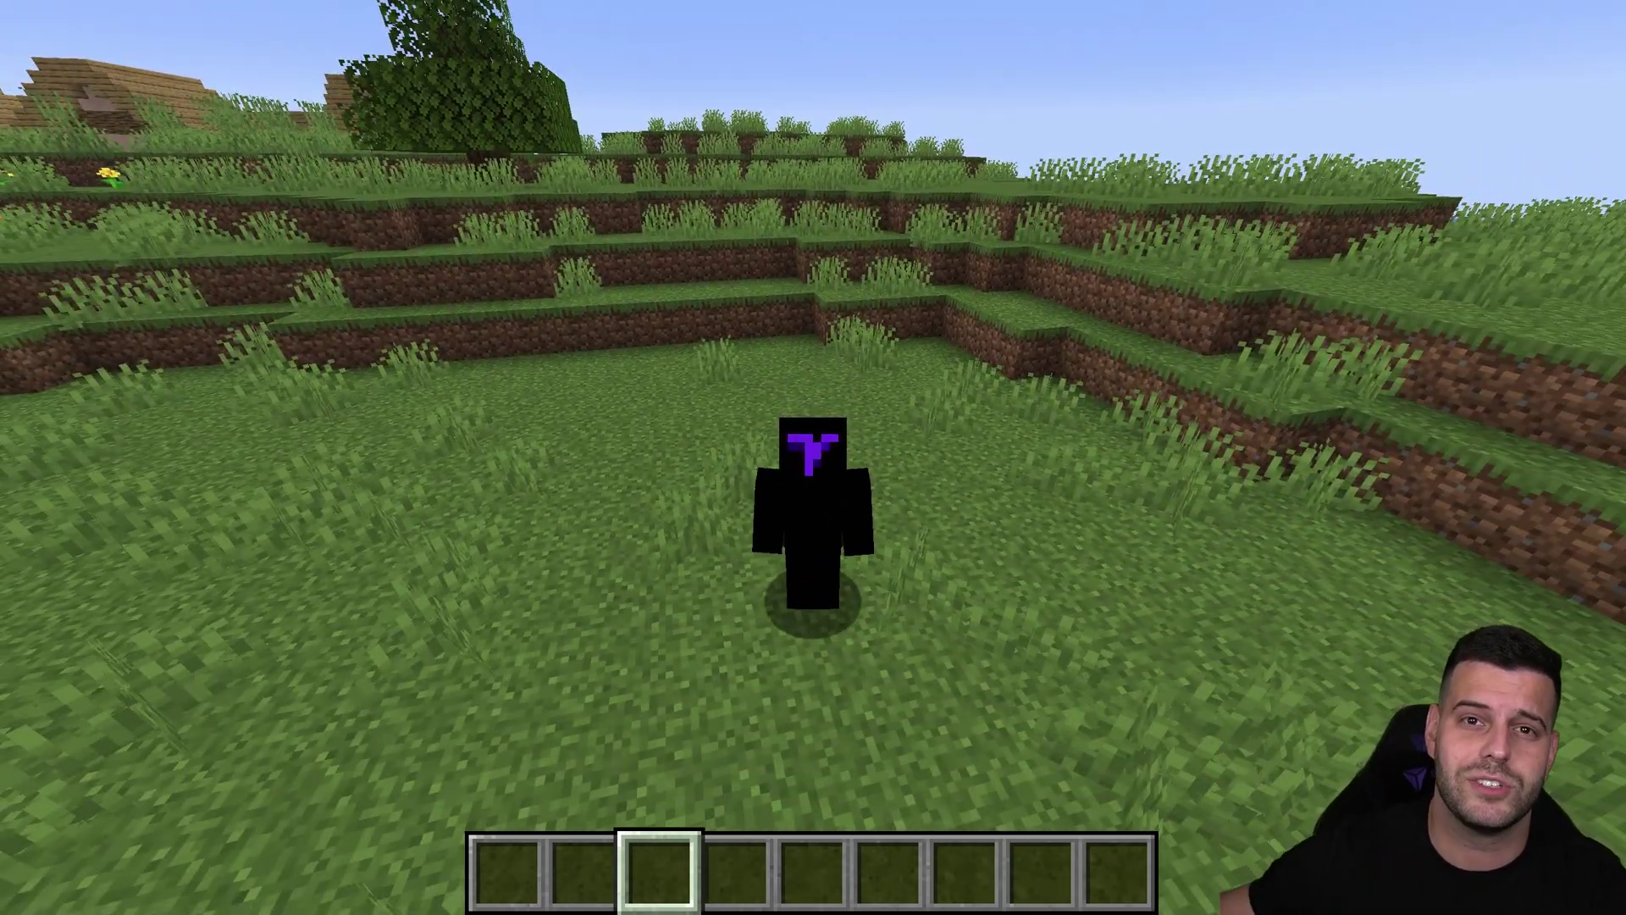